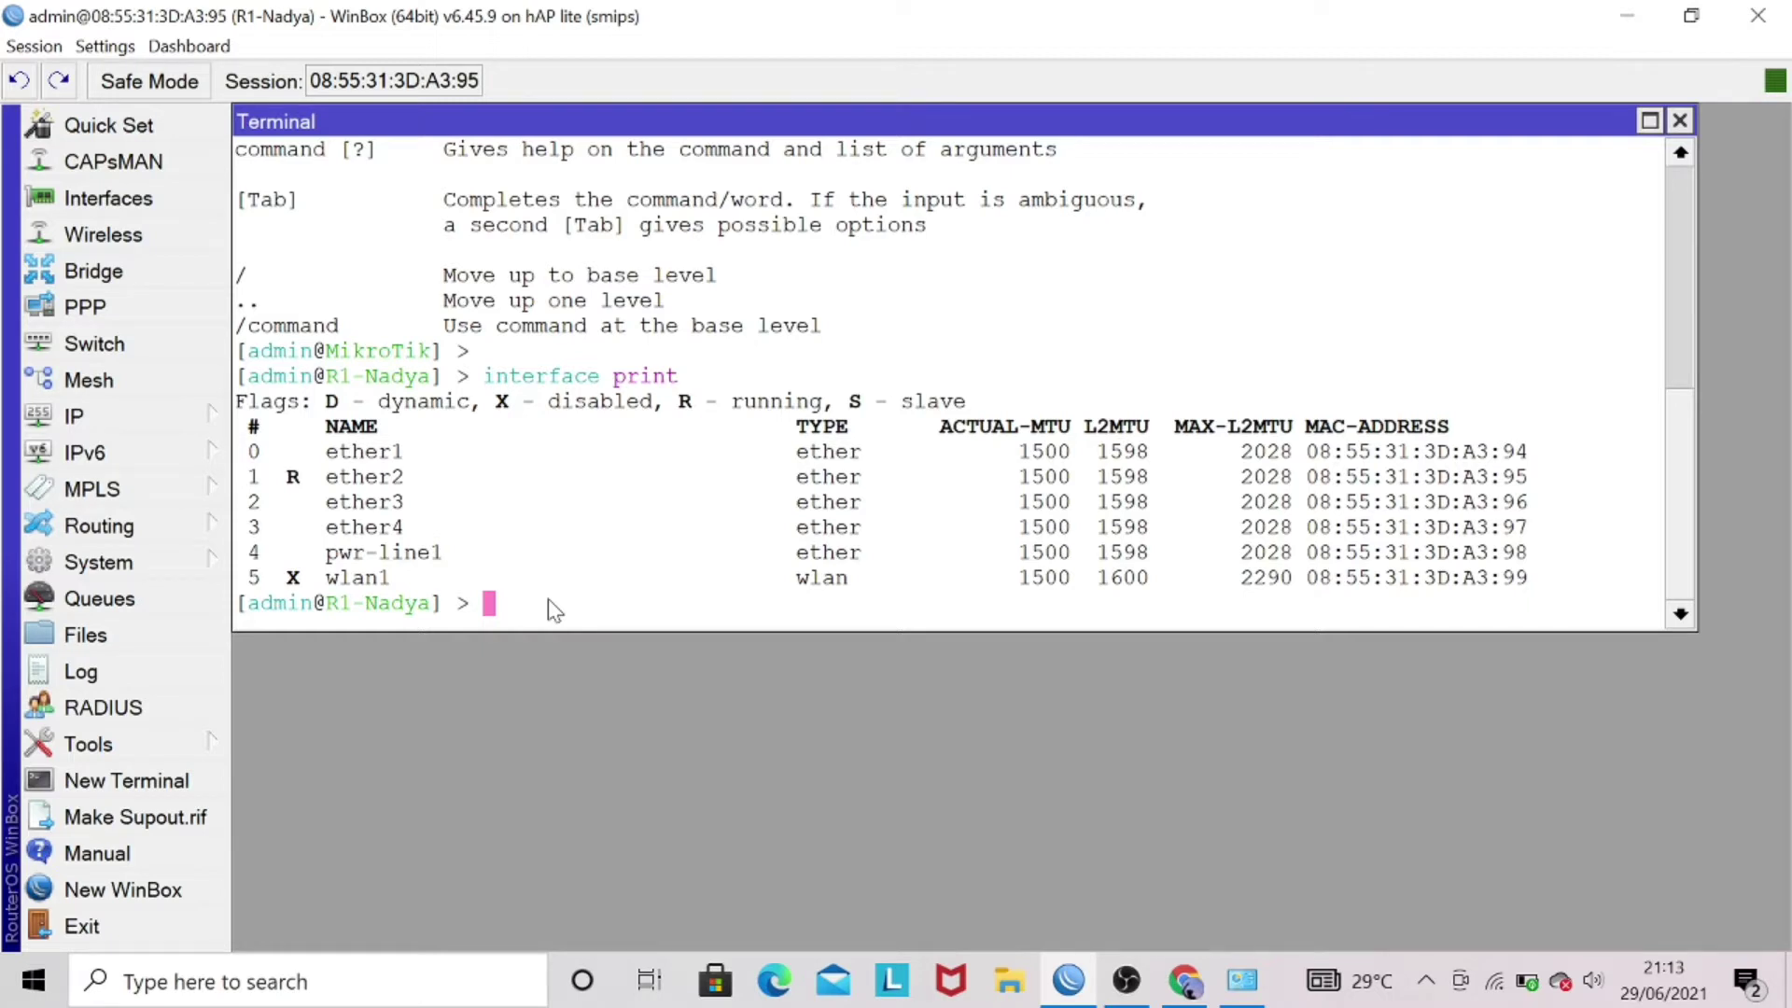
- Add the address 192.168.10.1/24 to interface ether2 from the WinBox terminal
text(ip a)
key(Tab)
text(add)
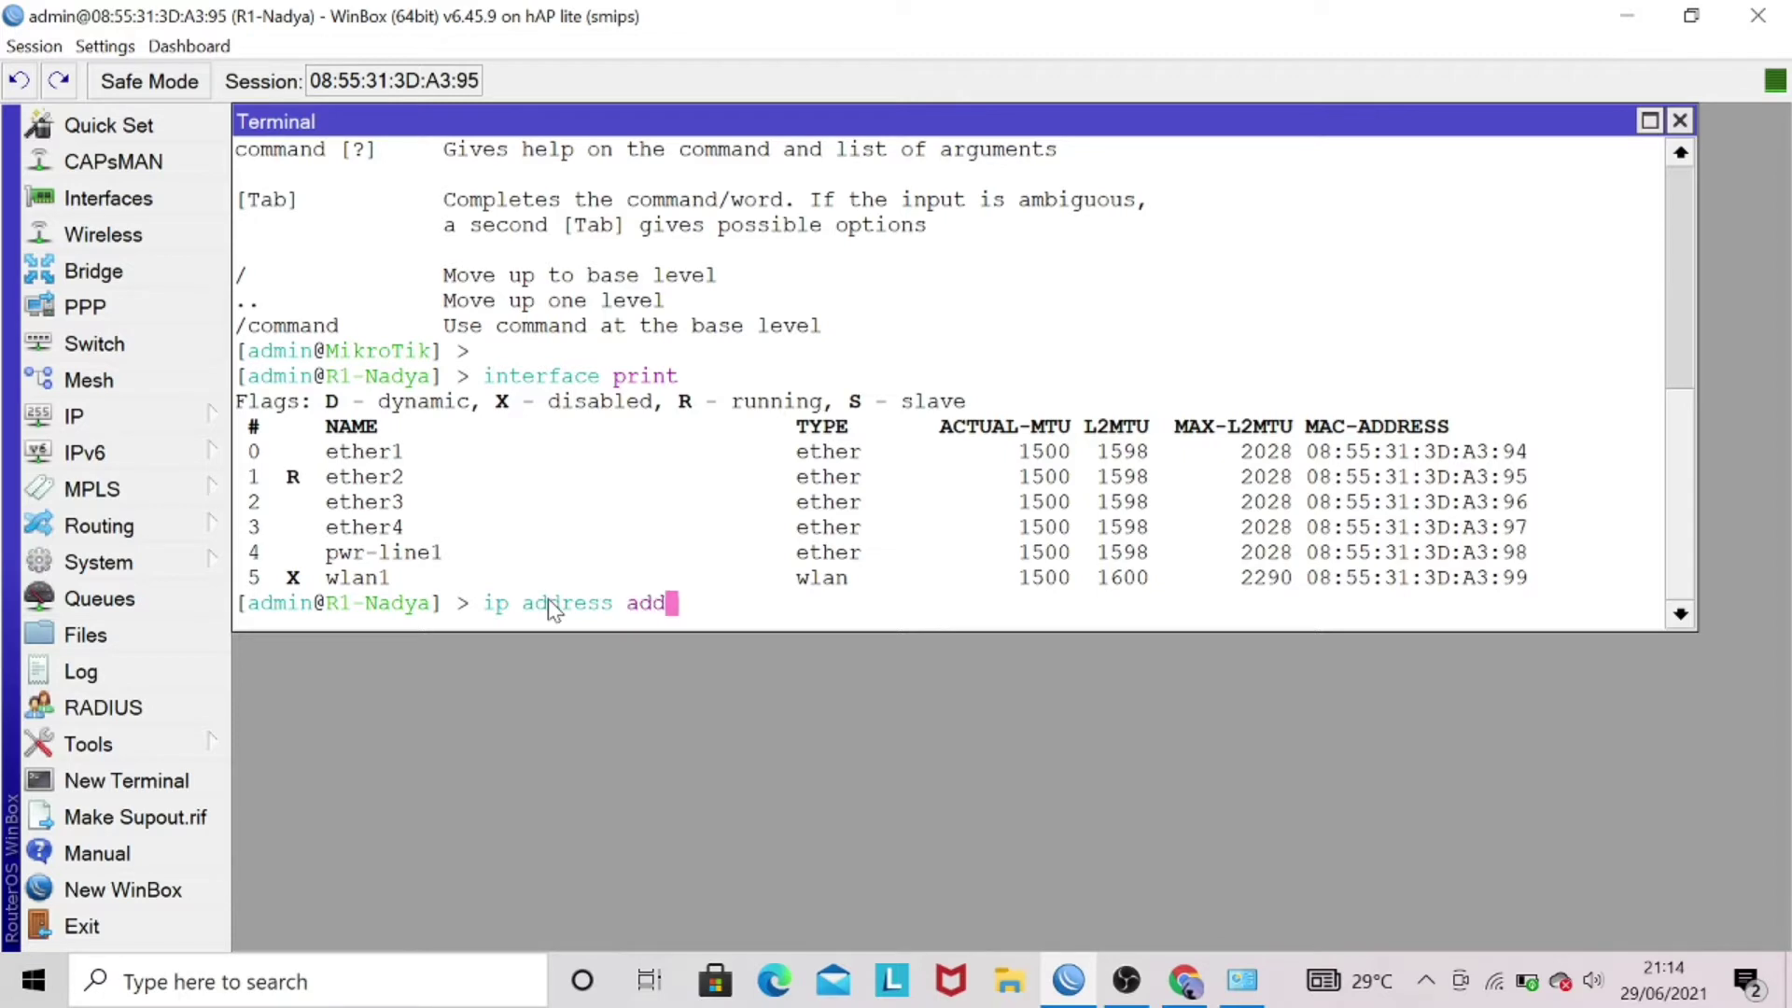
text( a)
key(Tab)
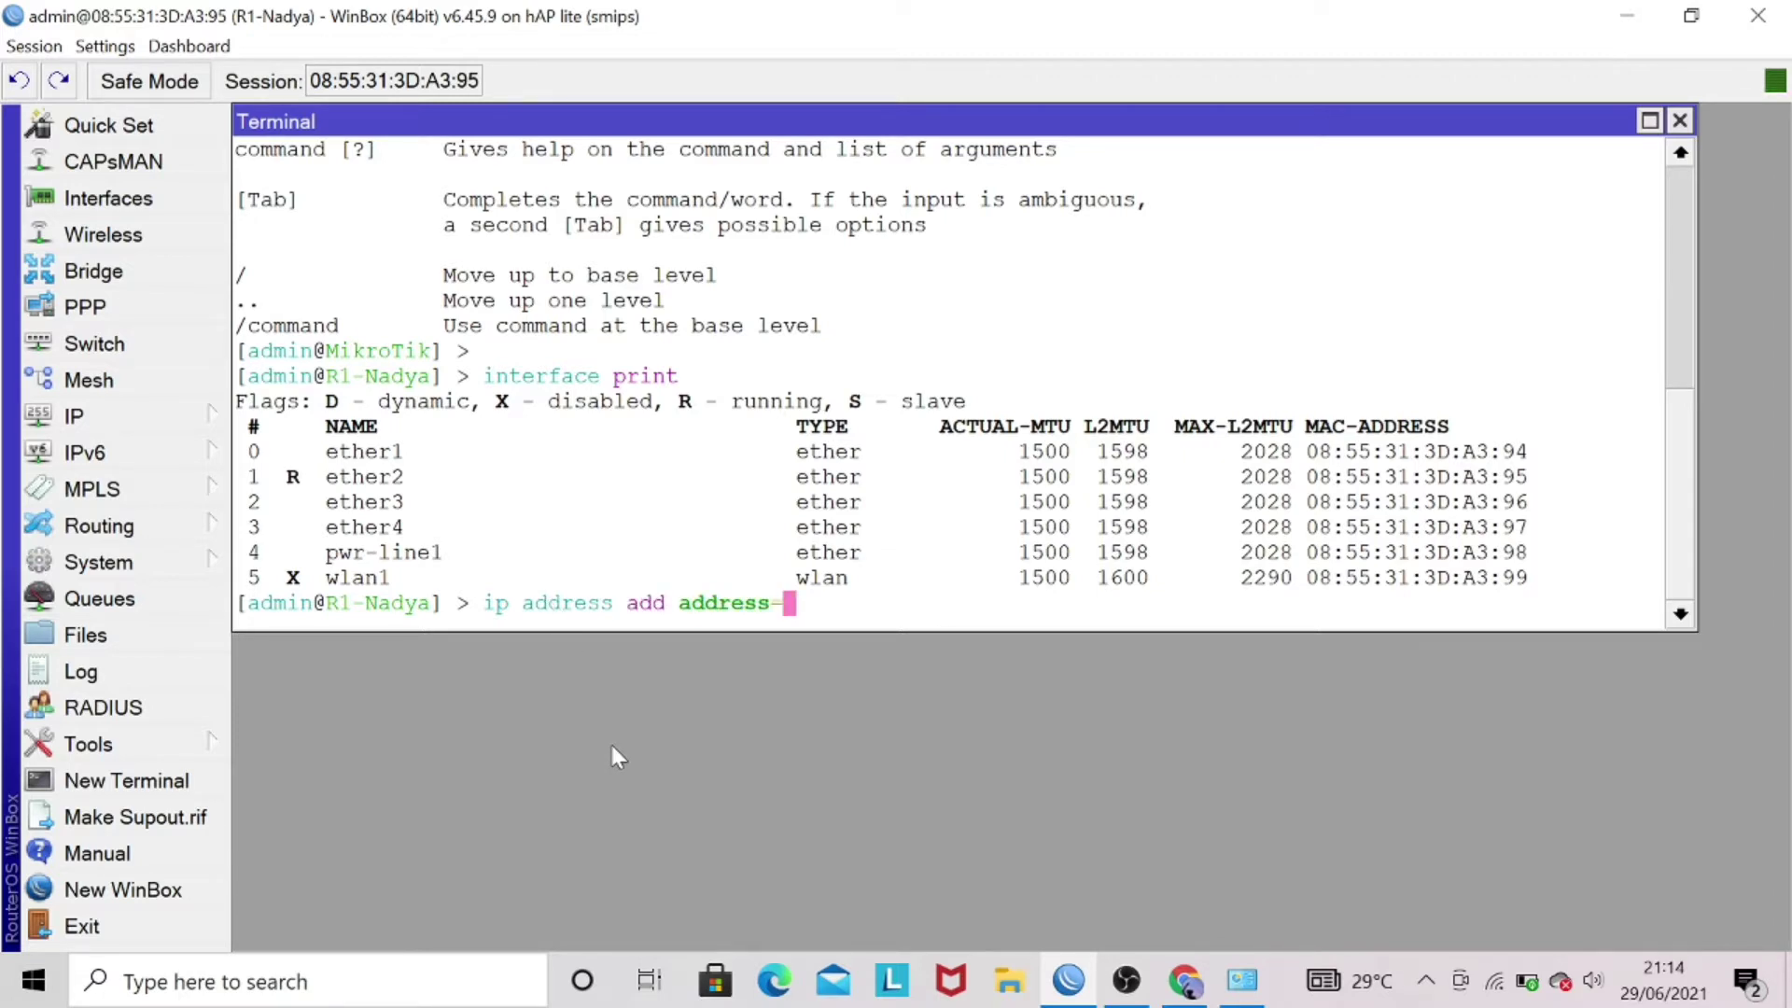
text(192.168.10)
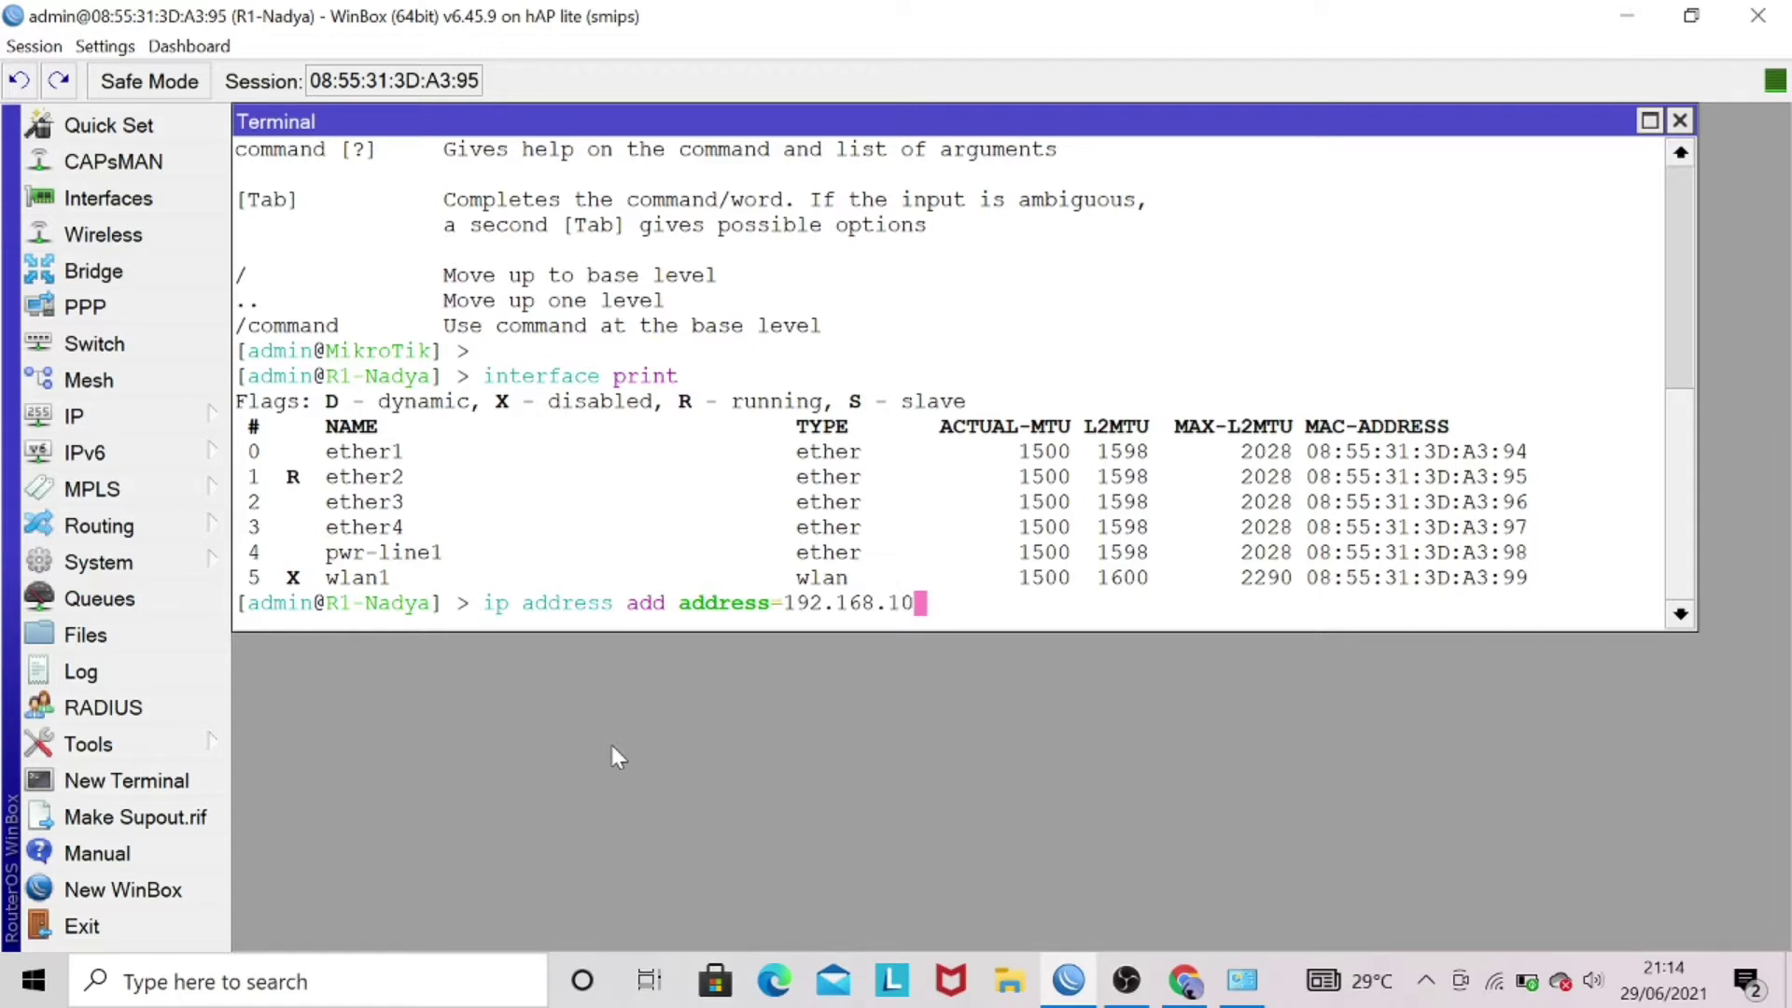
text(.1/24 inter)
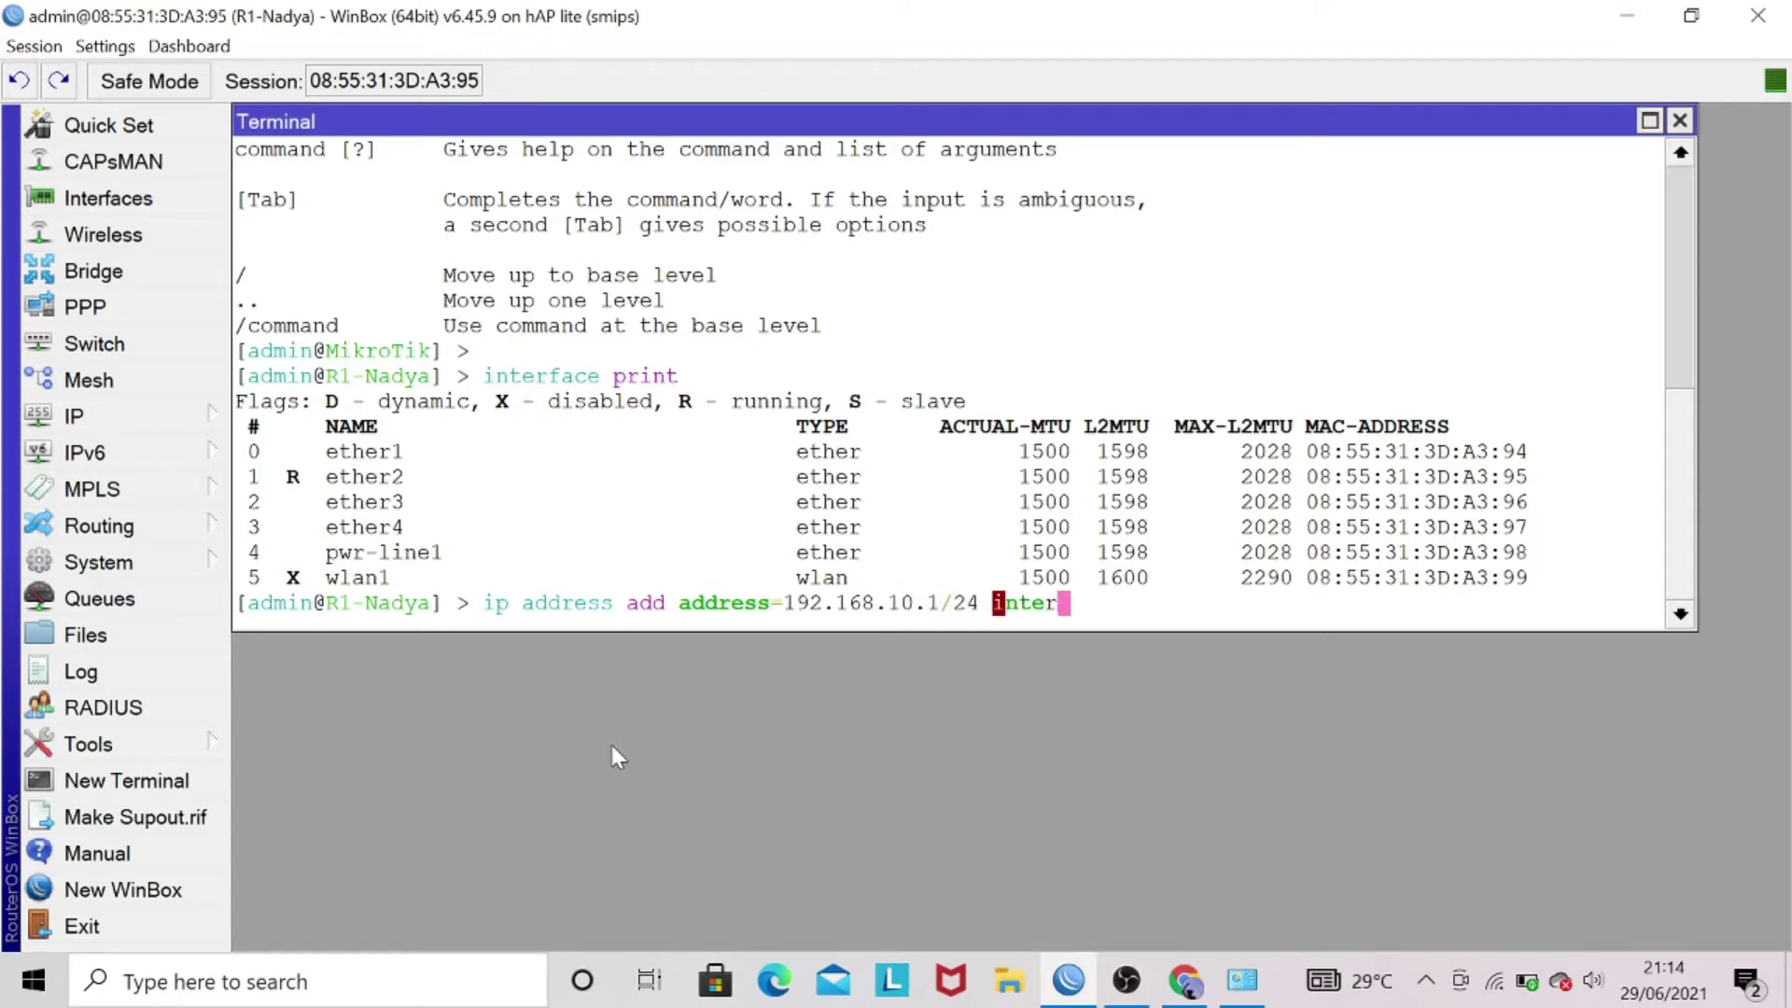
key(Tab)
text(ether2)
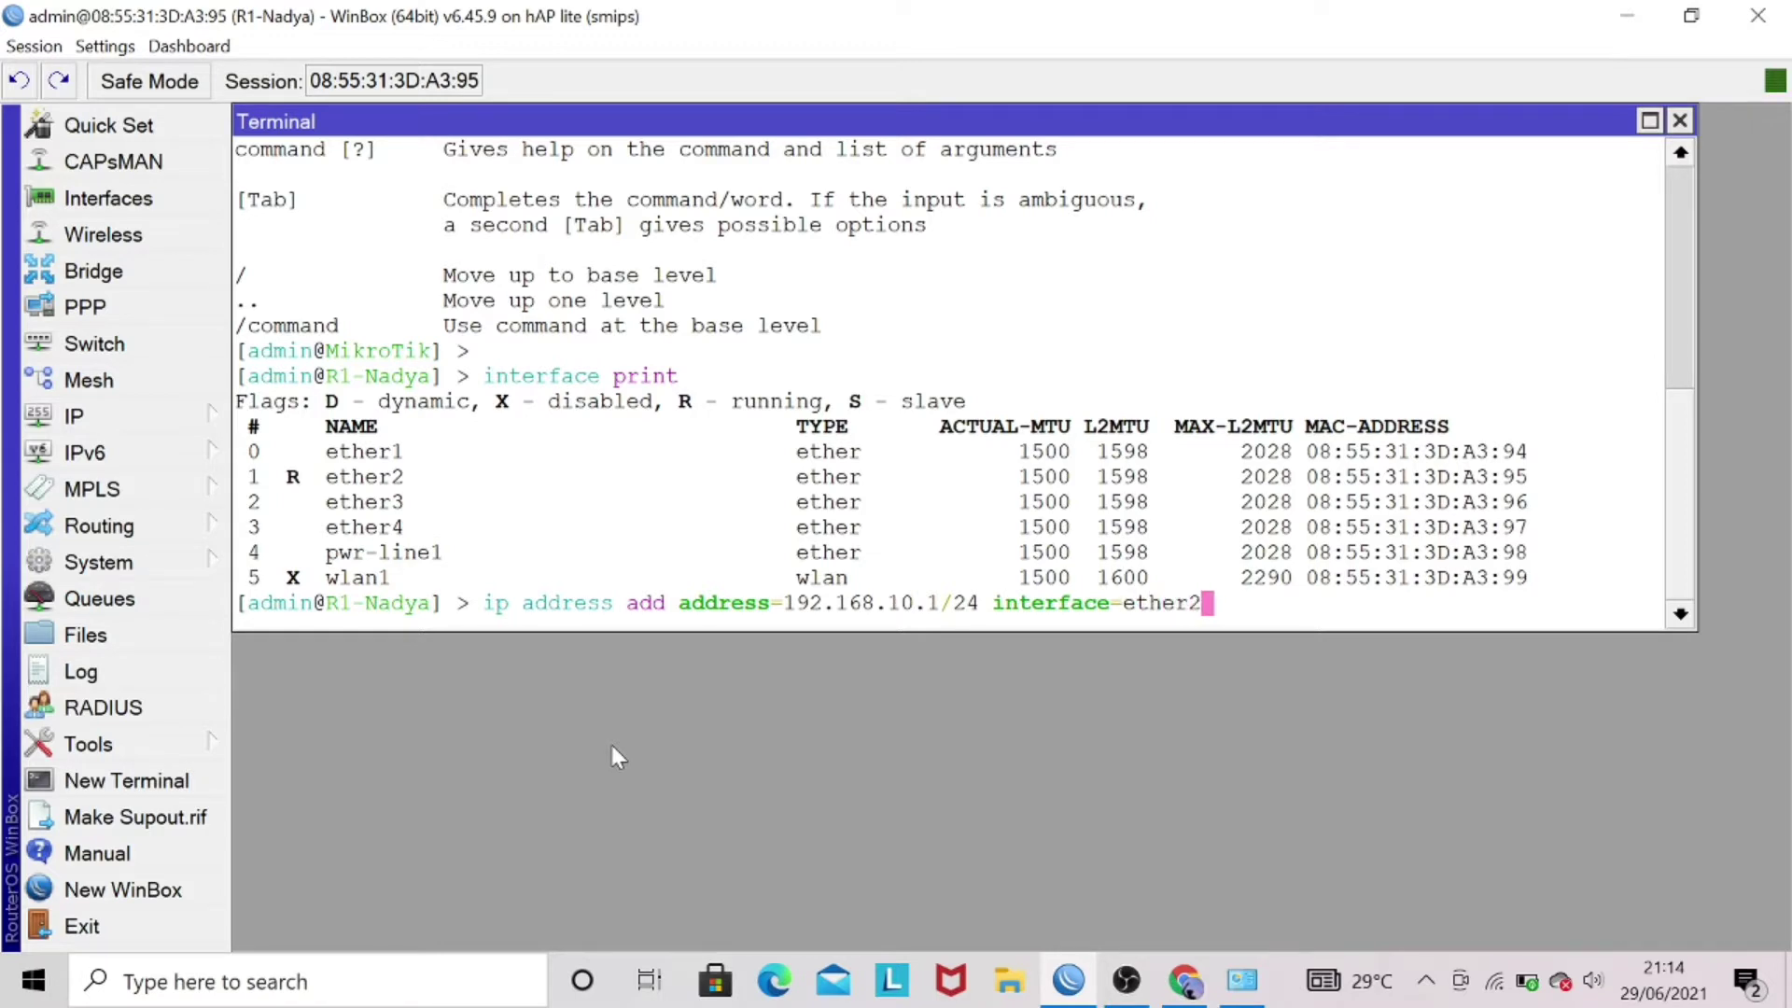
key(Return)
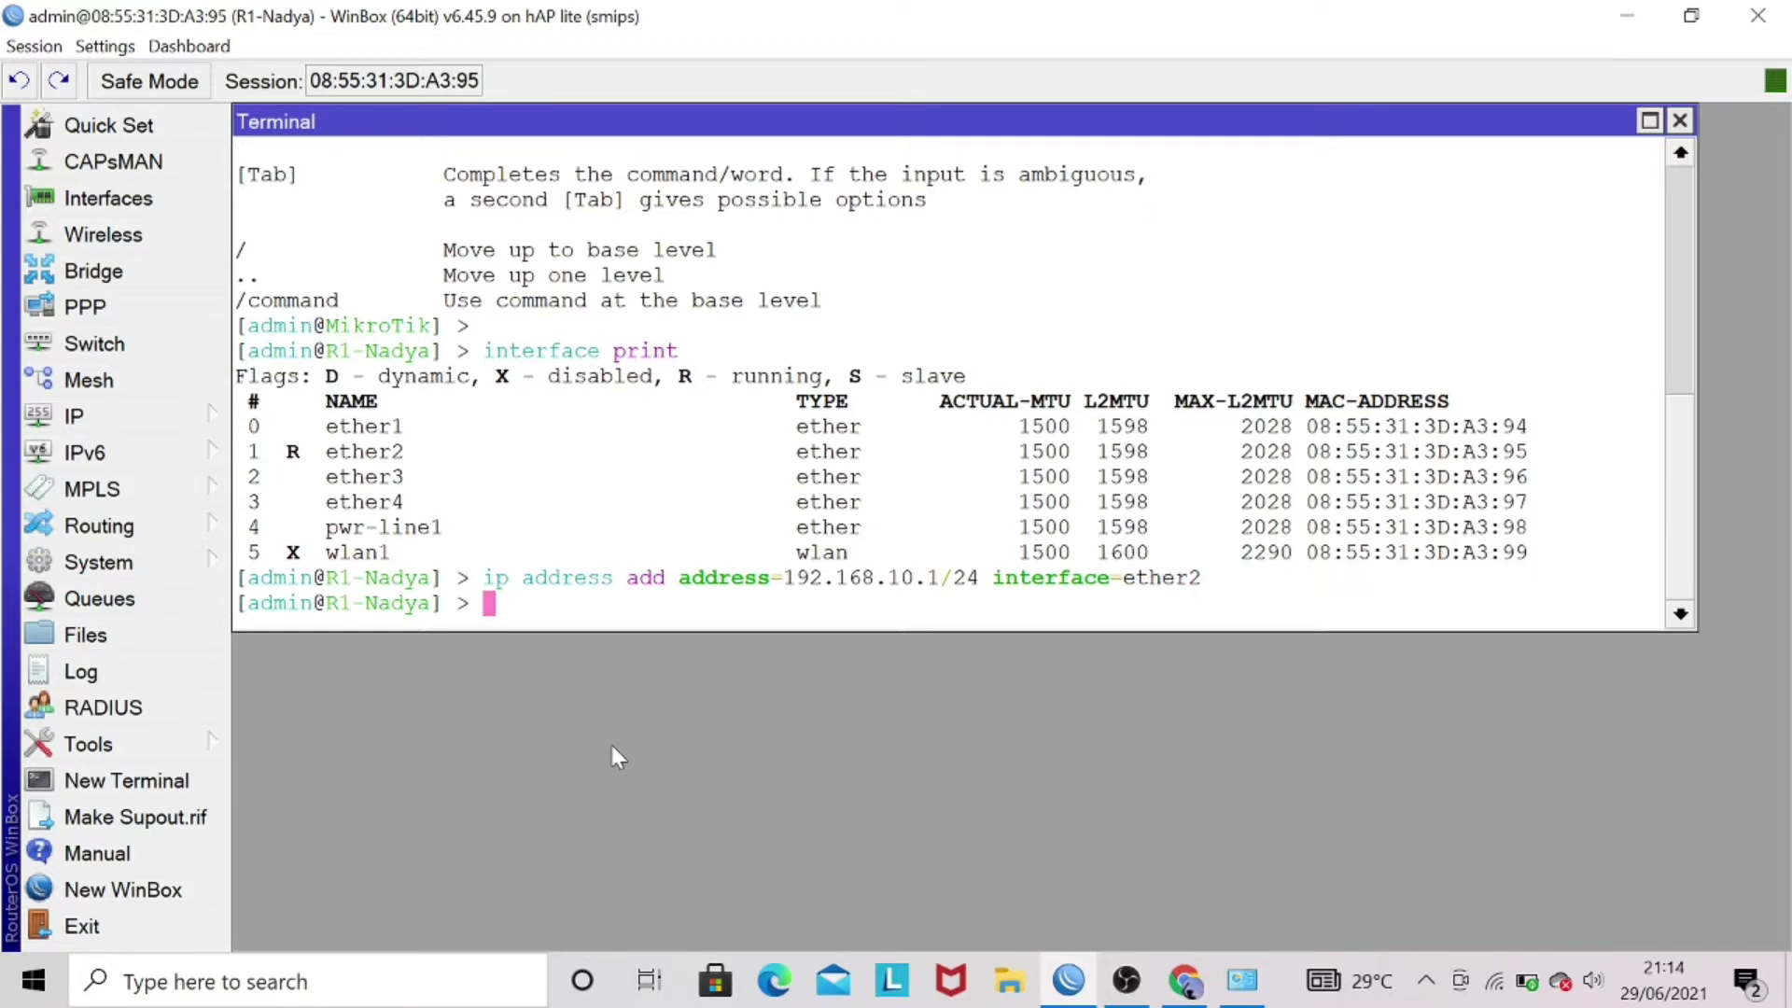
- Print the router's IP address list to confirm 192.168.10.1/24 on ether2
text(ip add)
key(Tab)
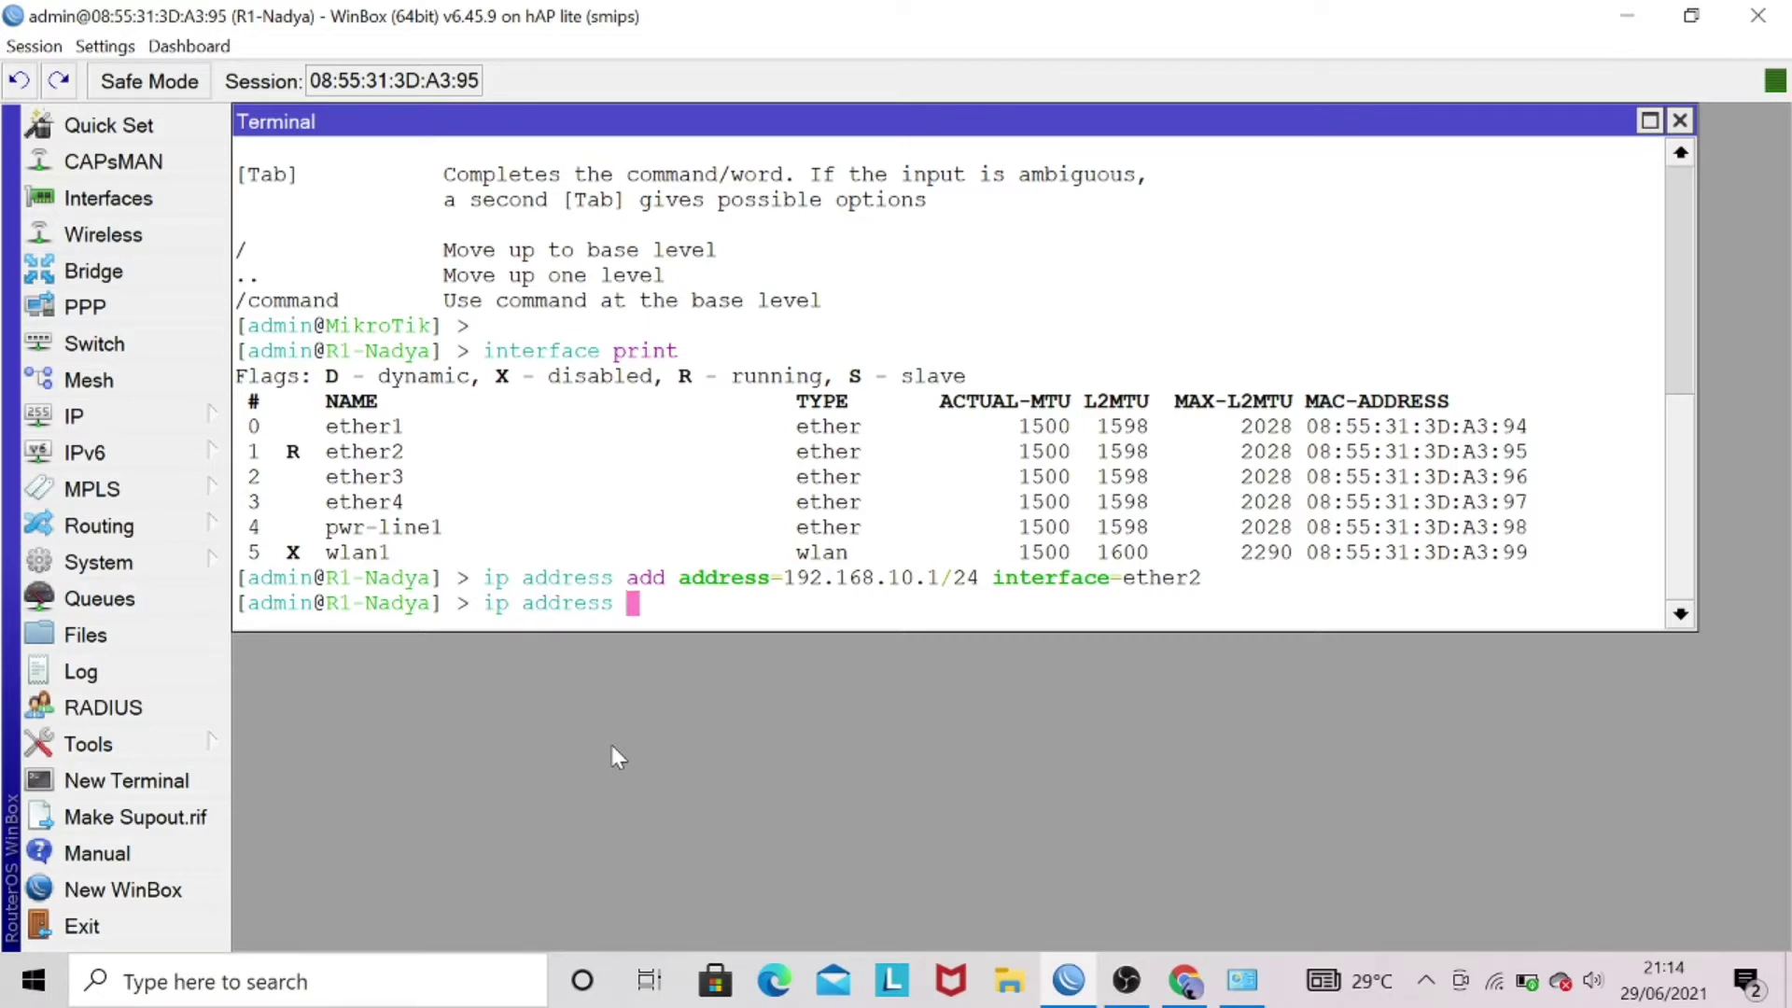
text(pr)
key(Tab)
key(Return)
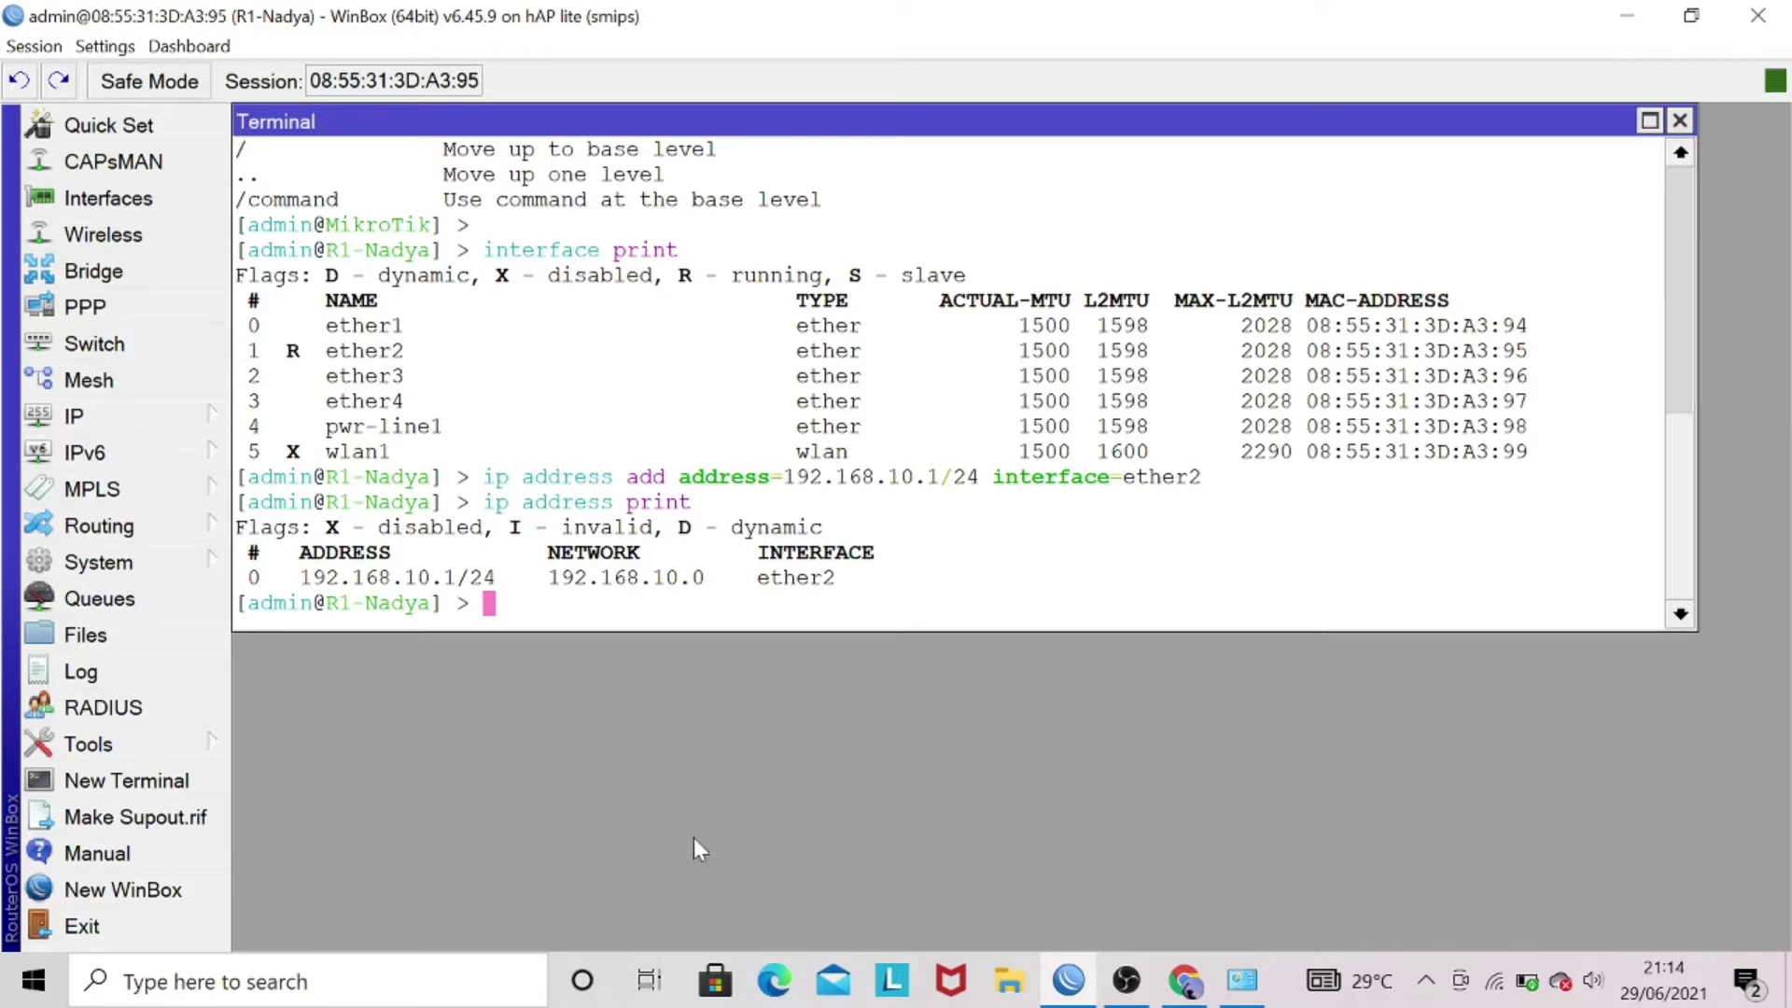
- Change Ethernet 5's IPv4 address to 192.168.10.2 in its adapter properties
click(1242, 979)
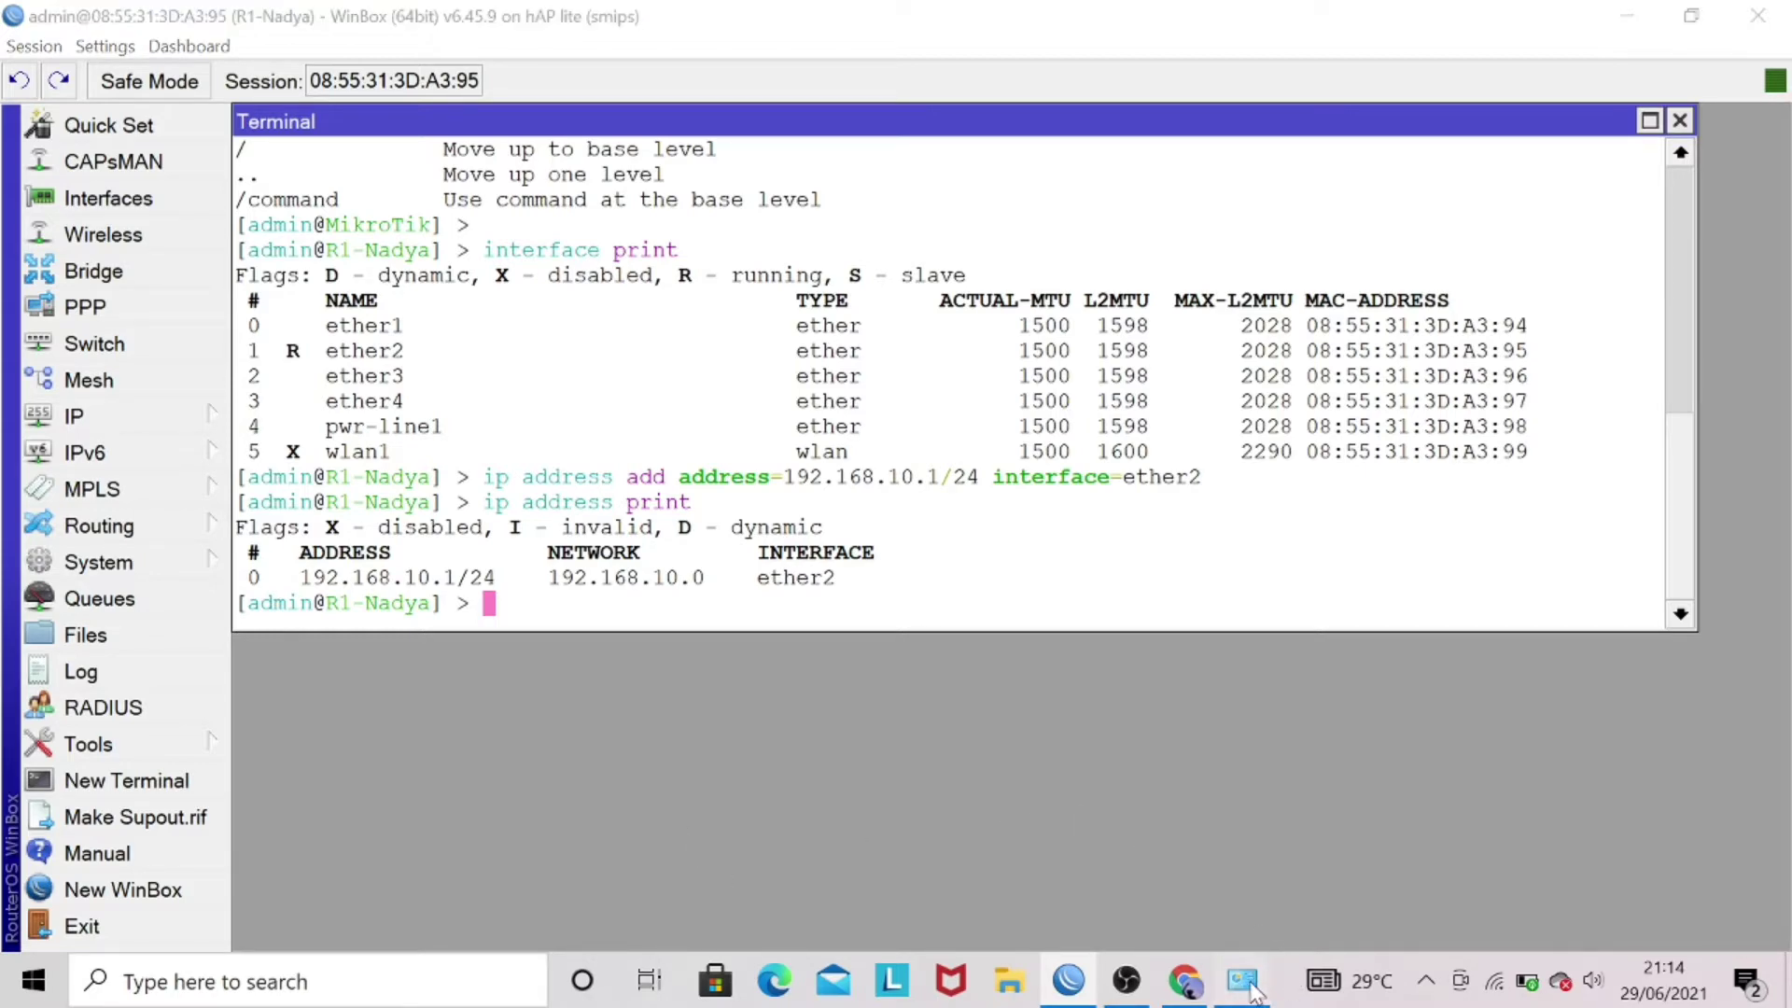
right_click(949, 262)
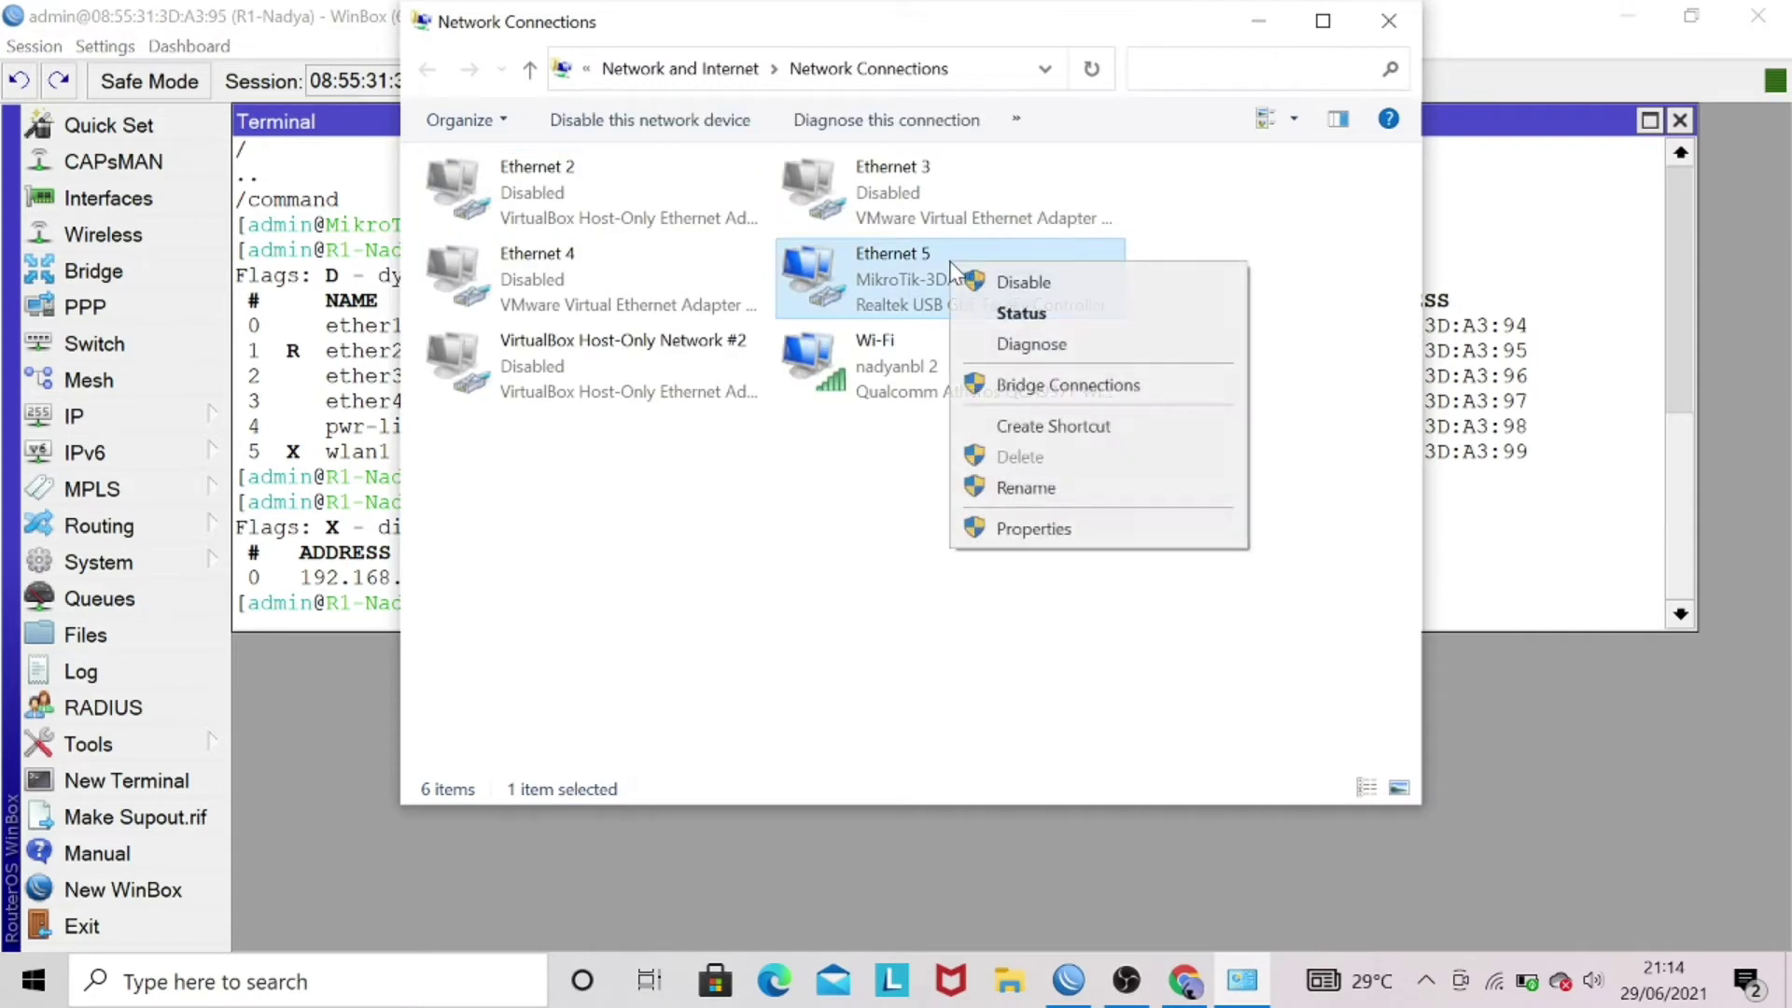
click(1062, 528)
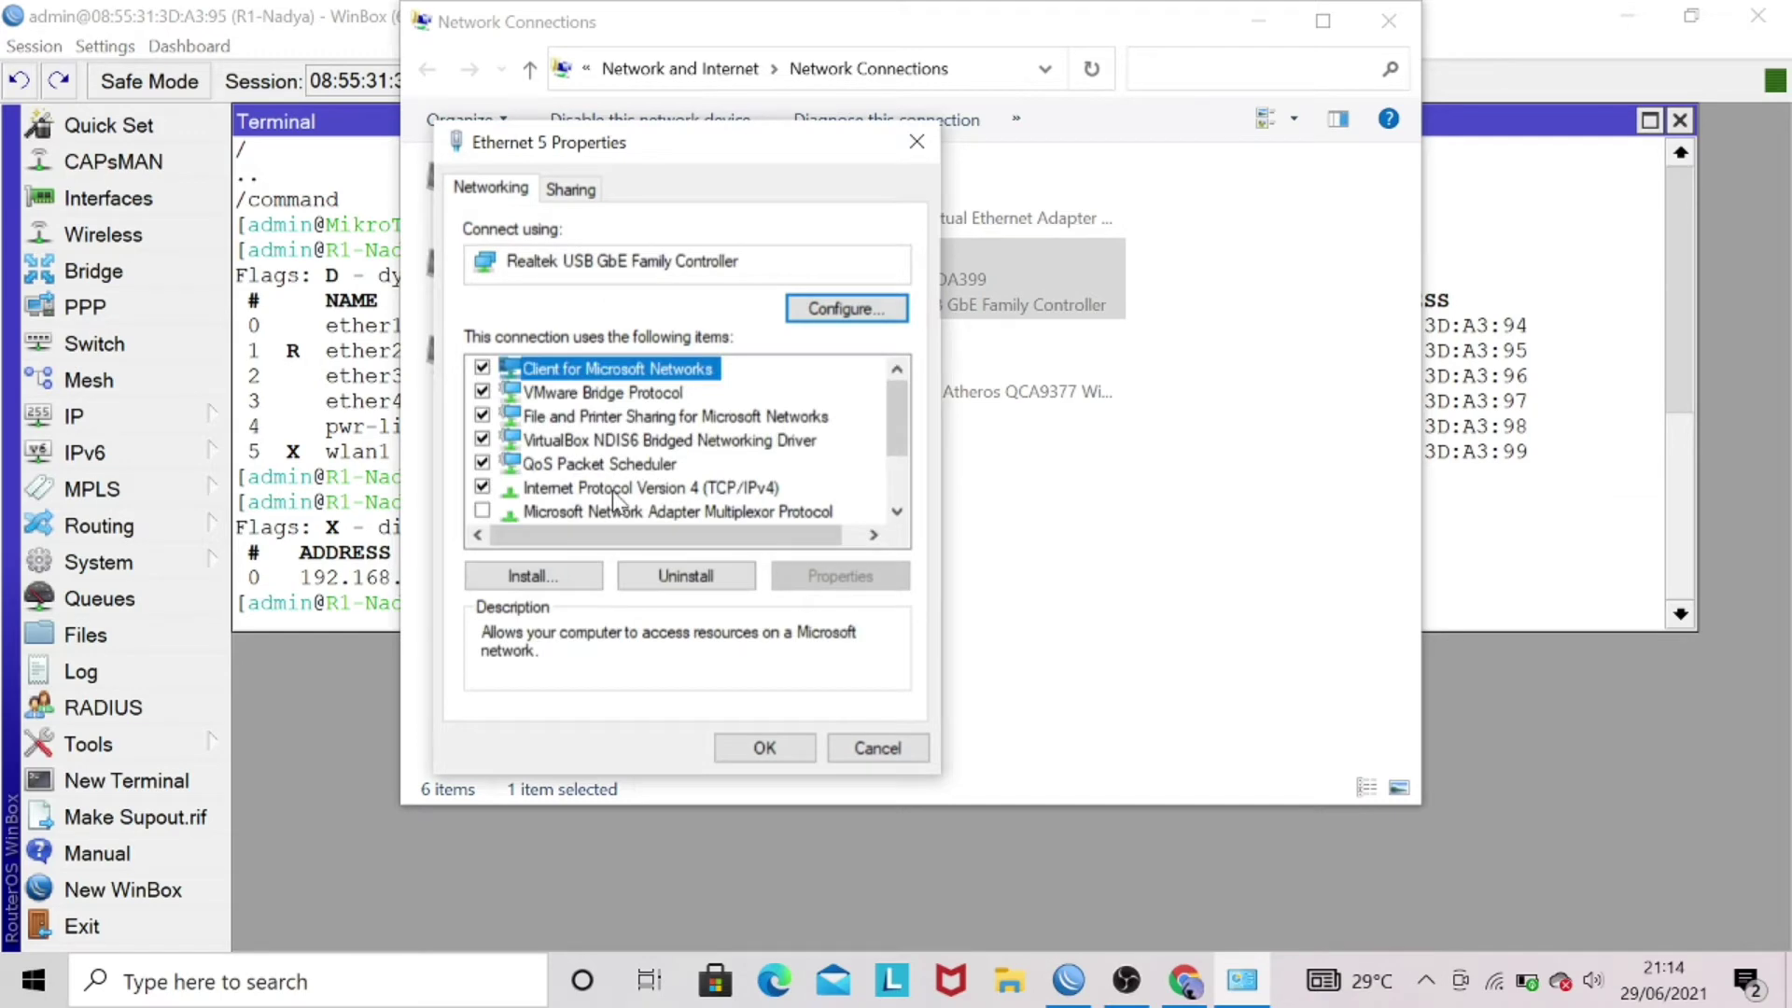
double_click(612, 490)
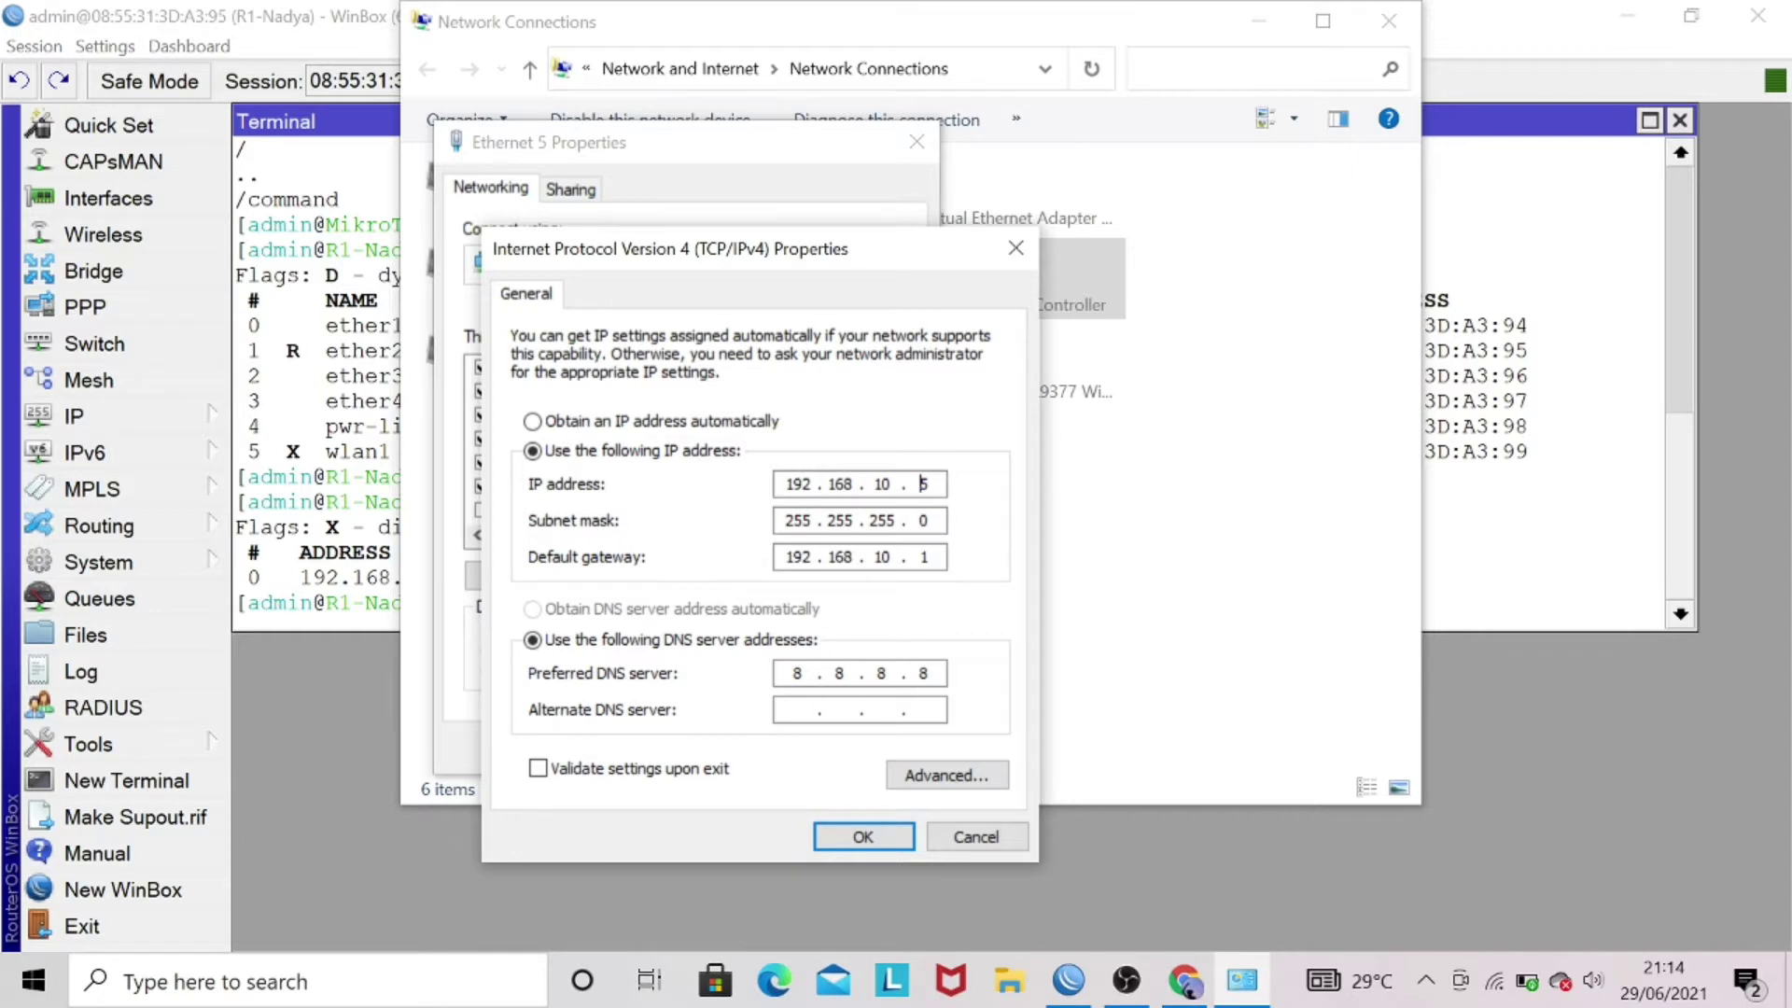
click(926, 483)
key(BackSpace)
text(2)
- Clear the preferred DNS server and save the Ethernet 5 IPv4 settings
click(795, 672)
key(BackSpace)
key(Right)
key(BackSpace)
key(Right)
key(Right)
key(BackSpace)
key(Right)
key(BackSpace)
click(868, 836)
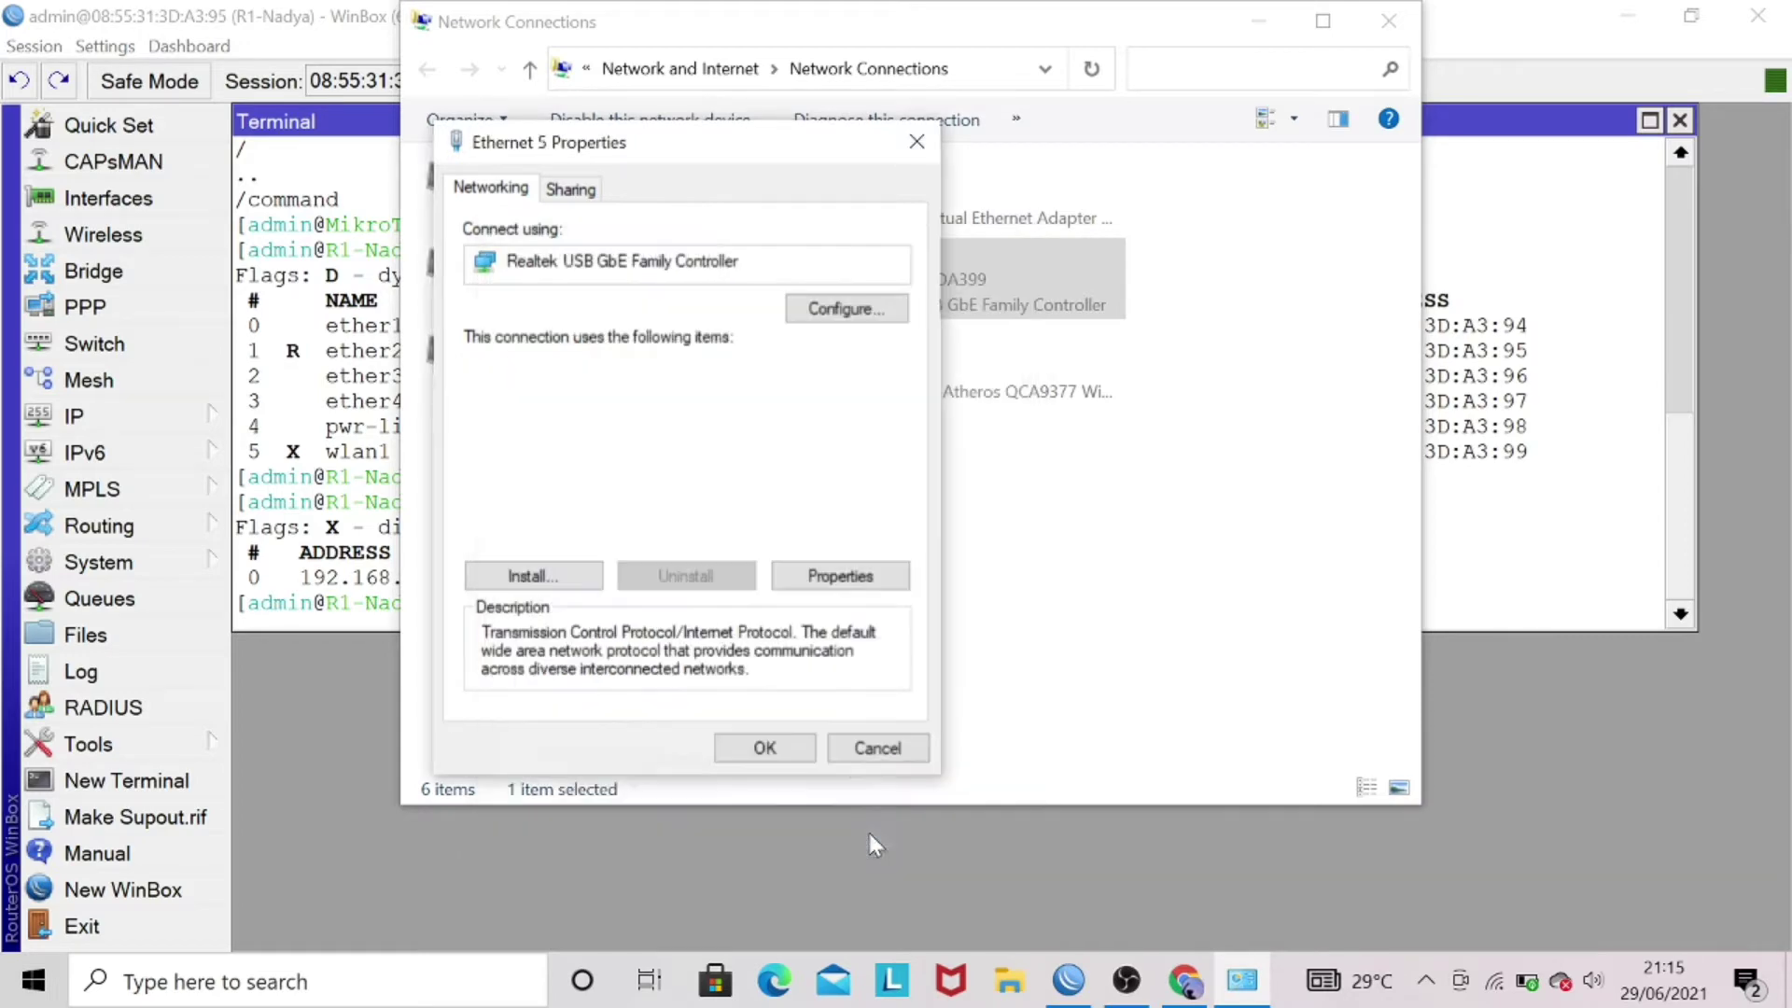
click(770, 737)
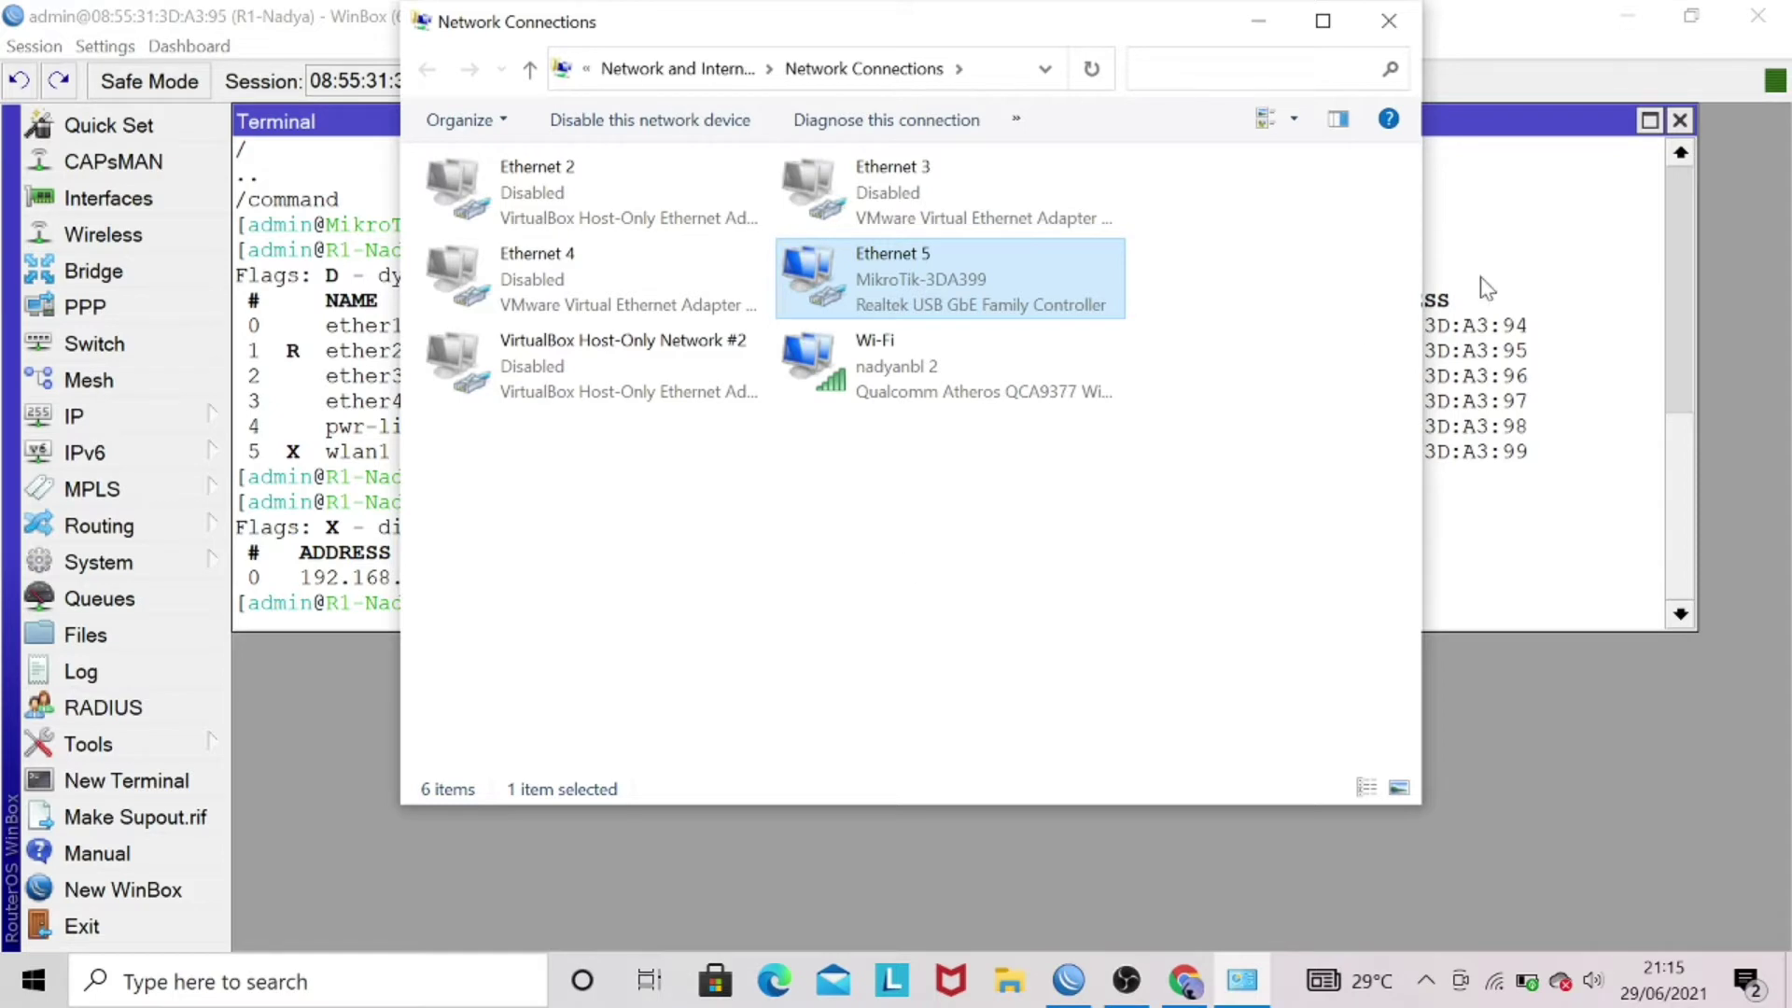
click(1489, 353)
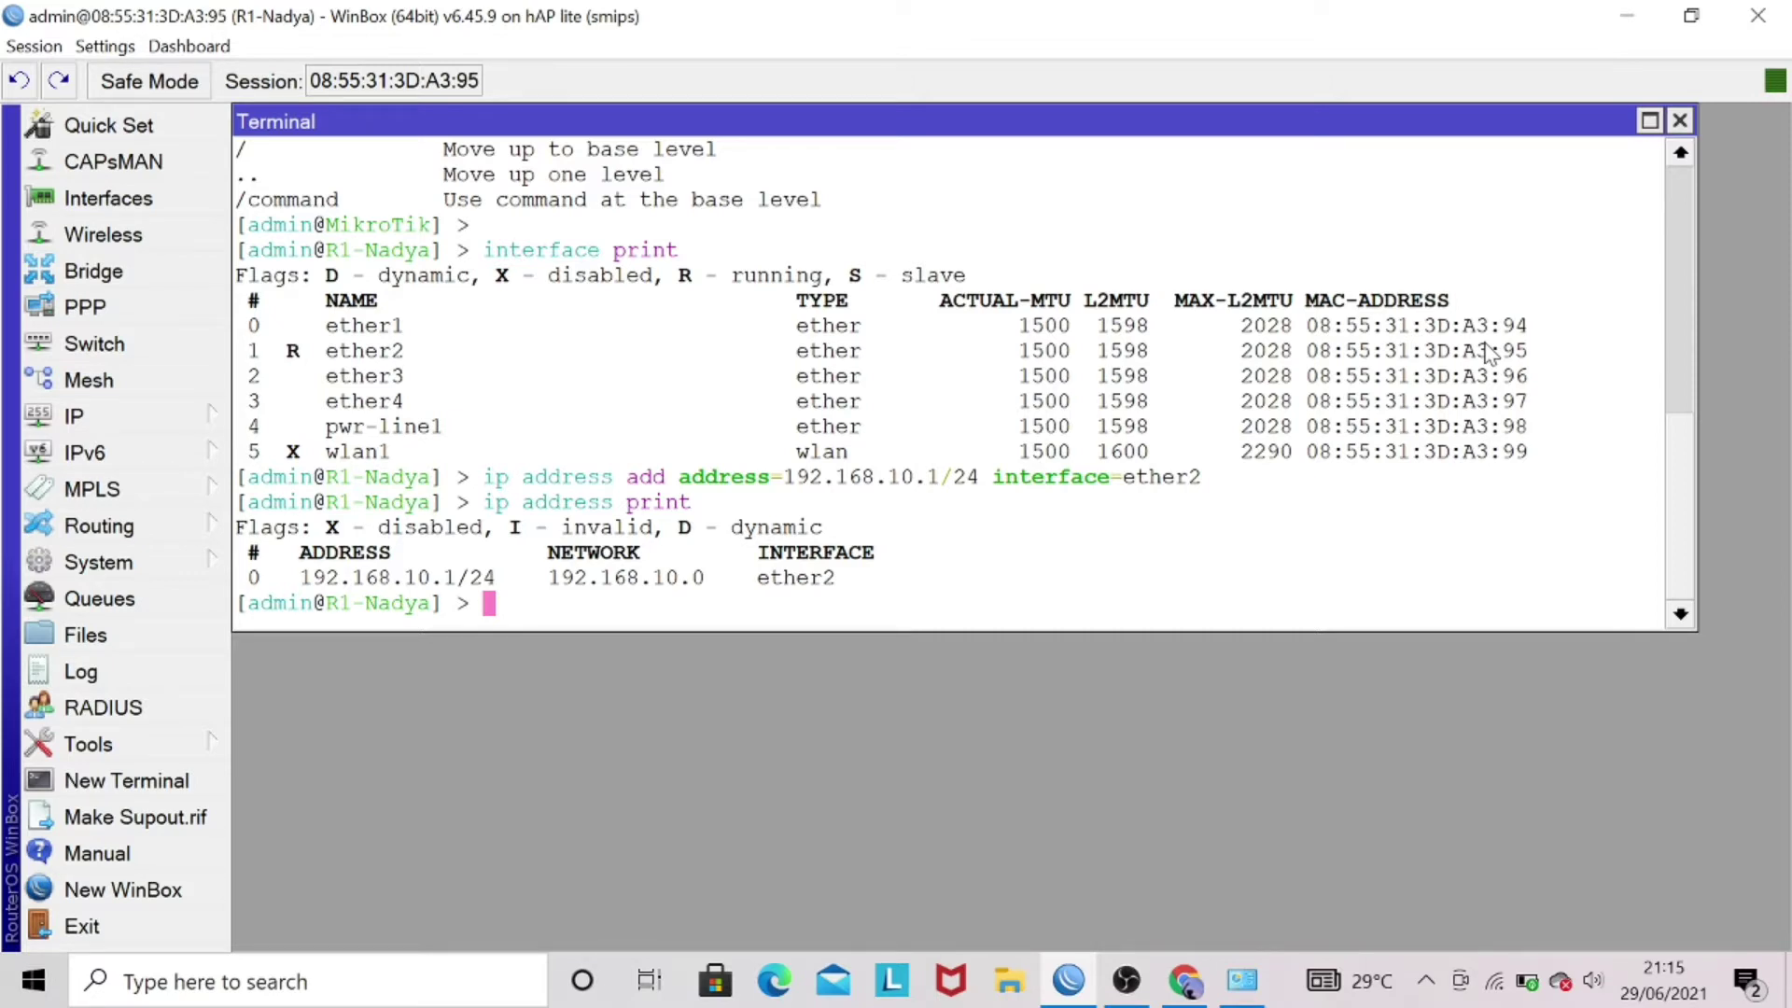
- Ping 192.168.10.1 from Command Prompt and confirm four replies with 0% loss
key(super+t)
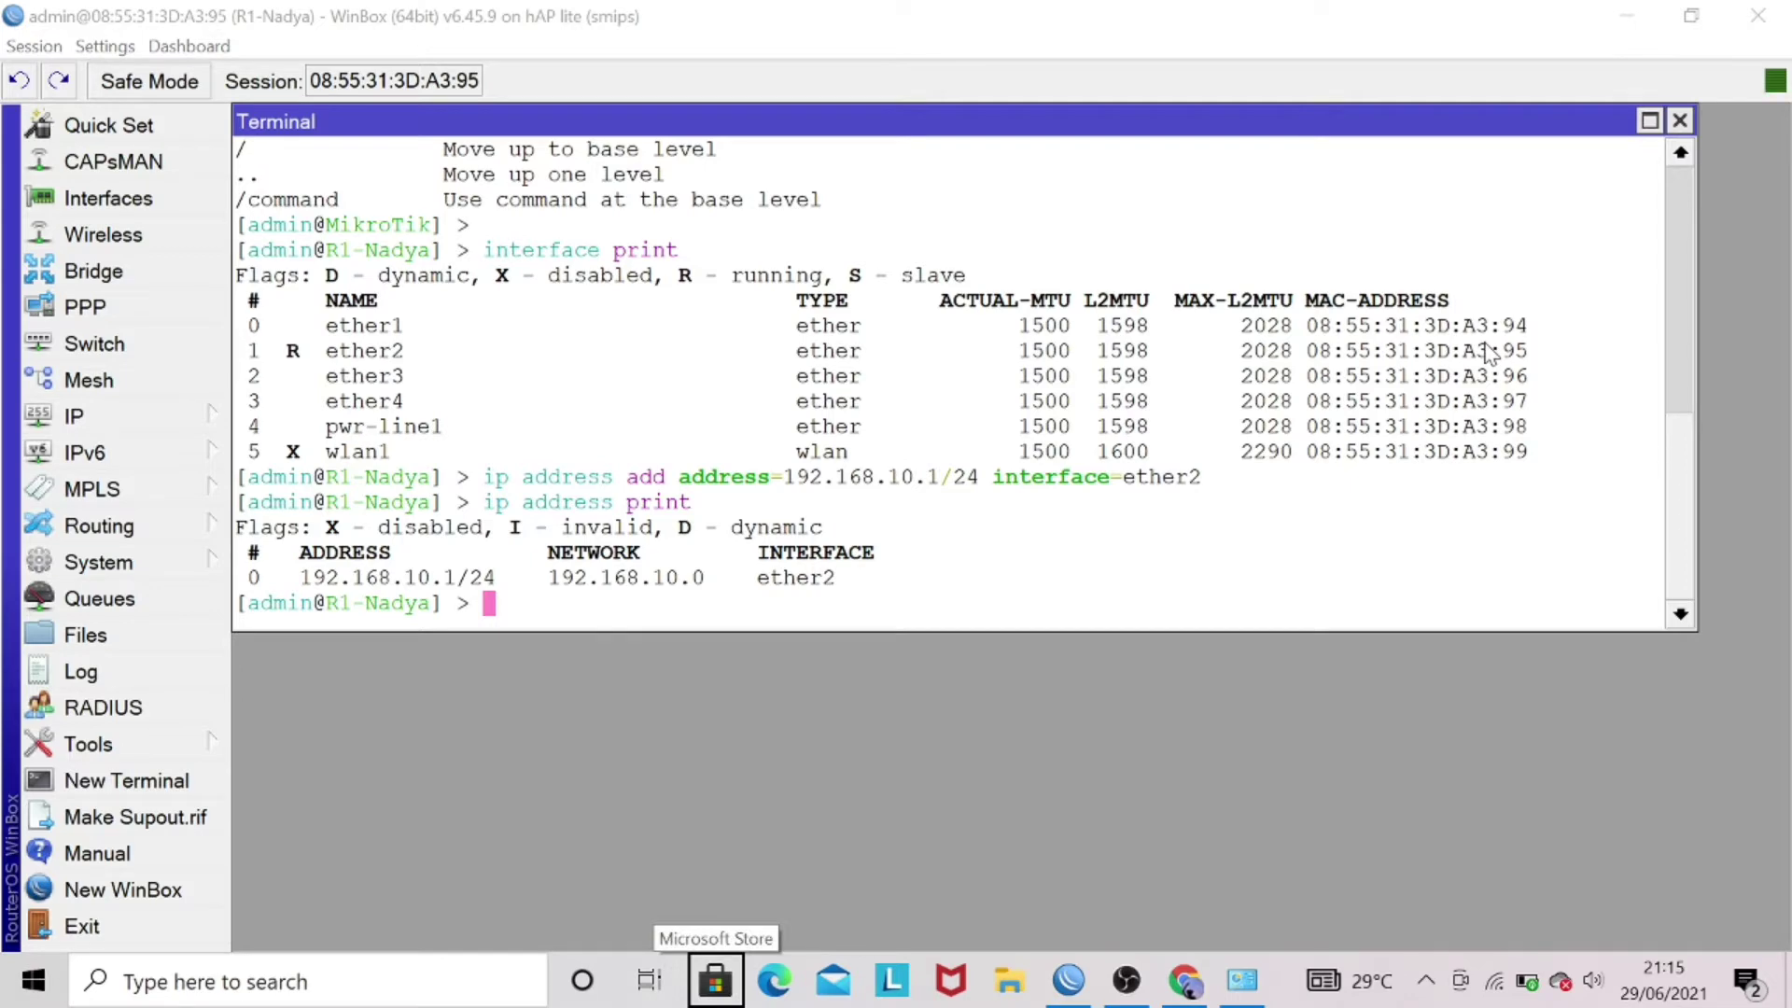
key(super+r)
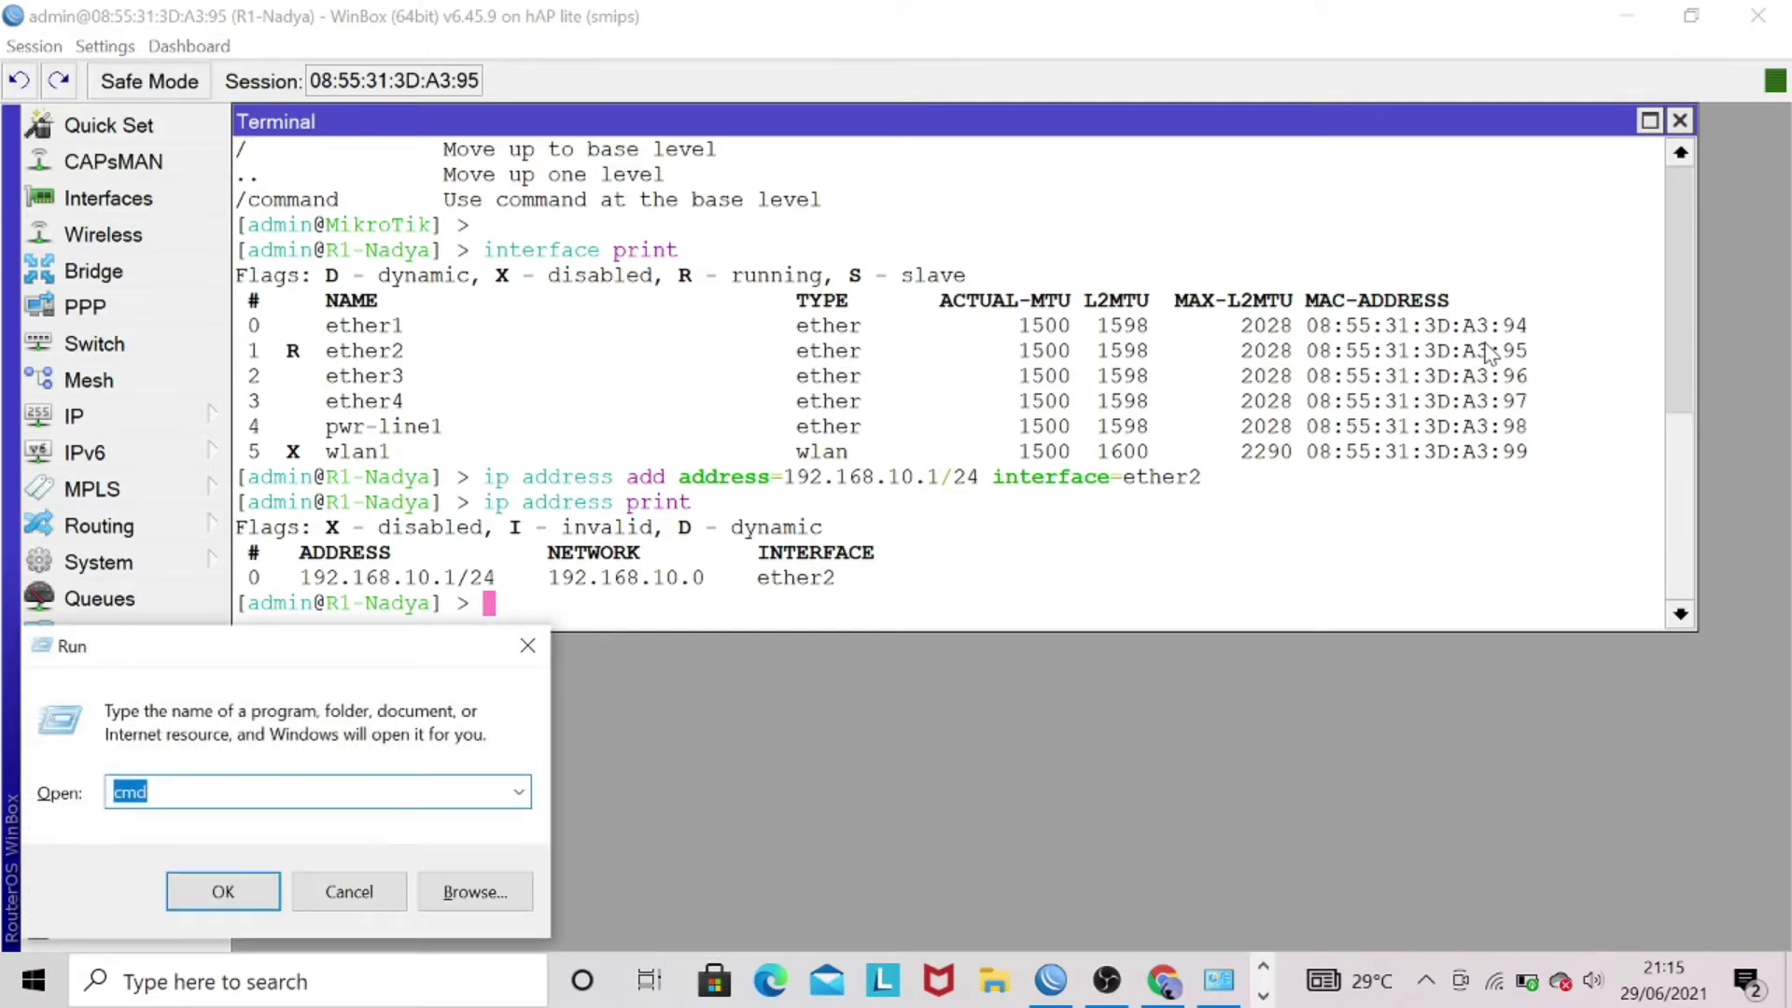
key(Return)
text(ping)
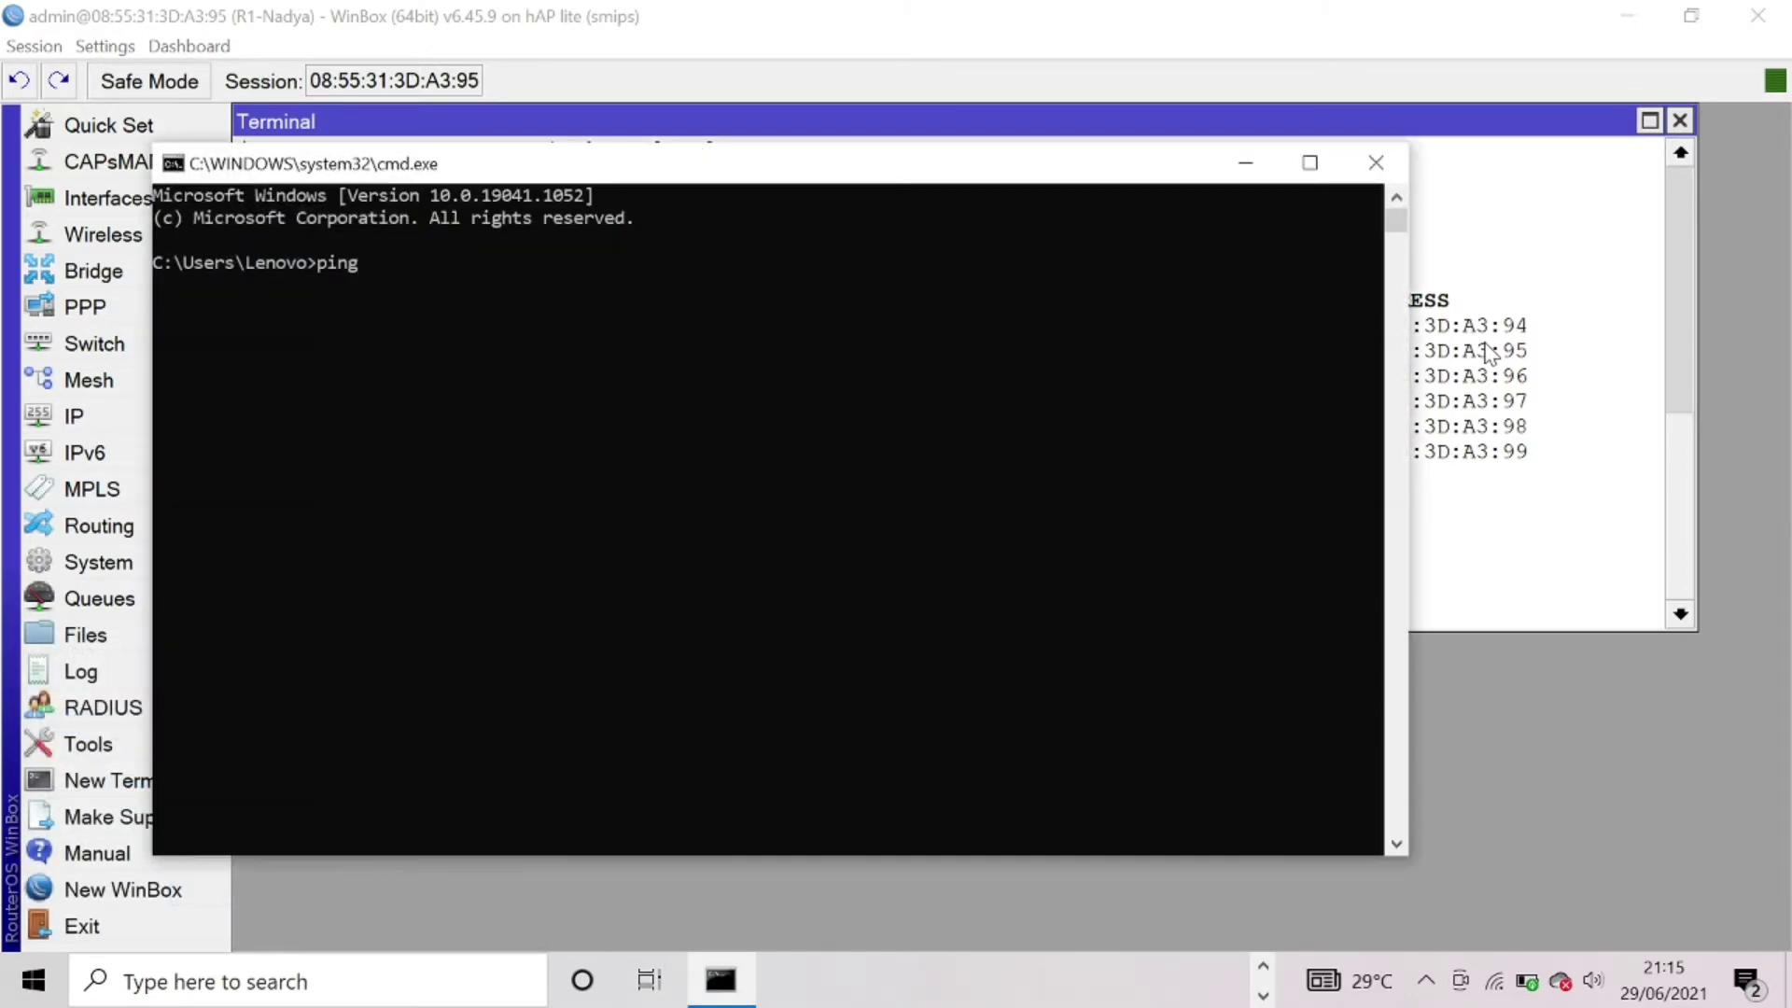
text( 192.168.10.1)
key(Return)
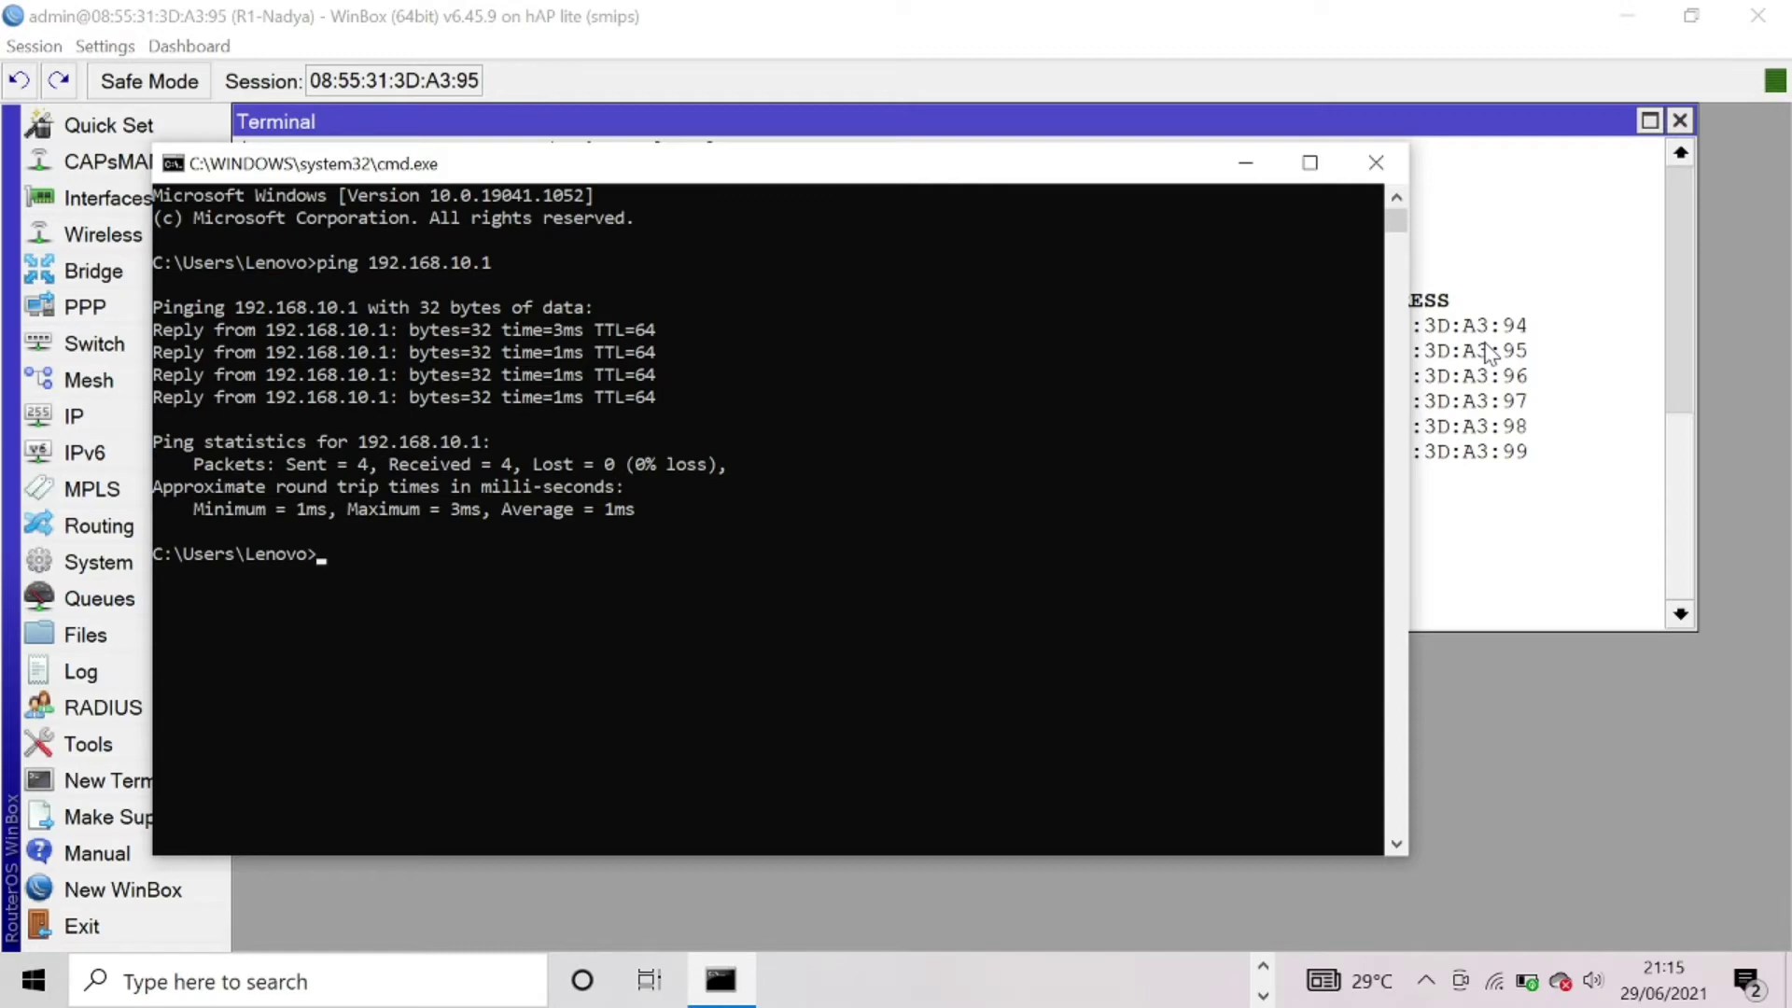
click(1243, 164)
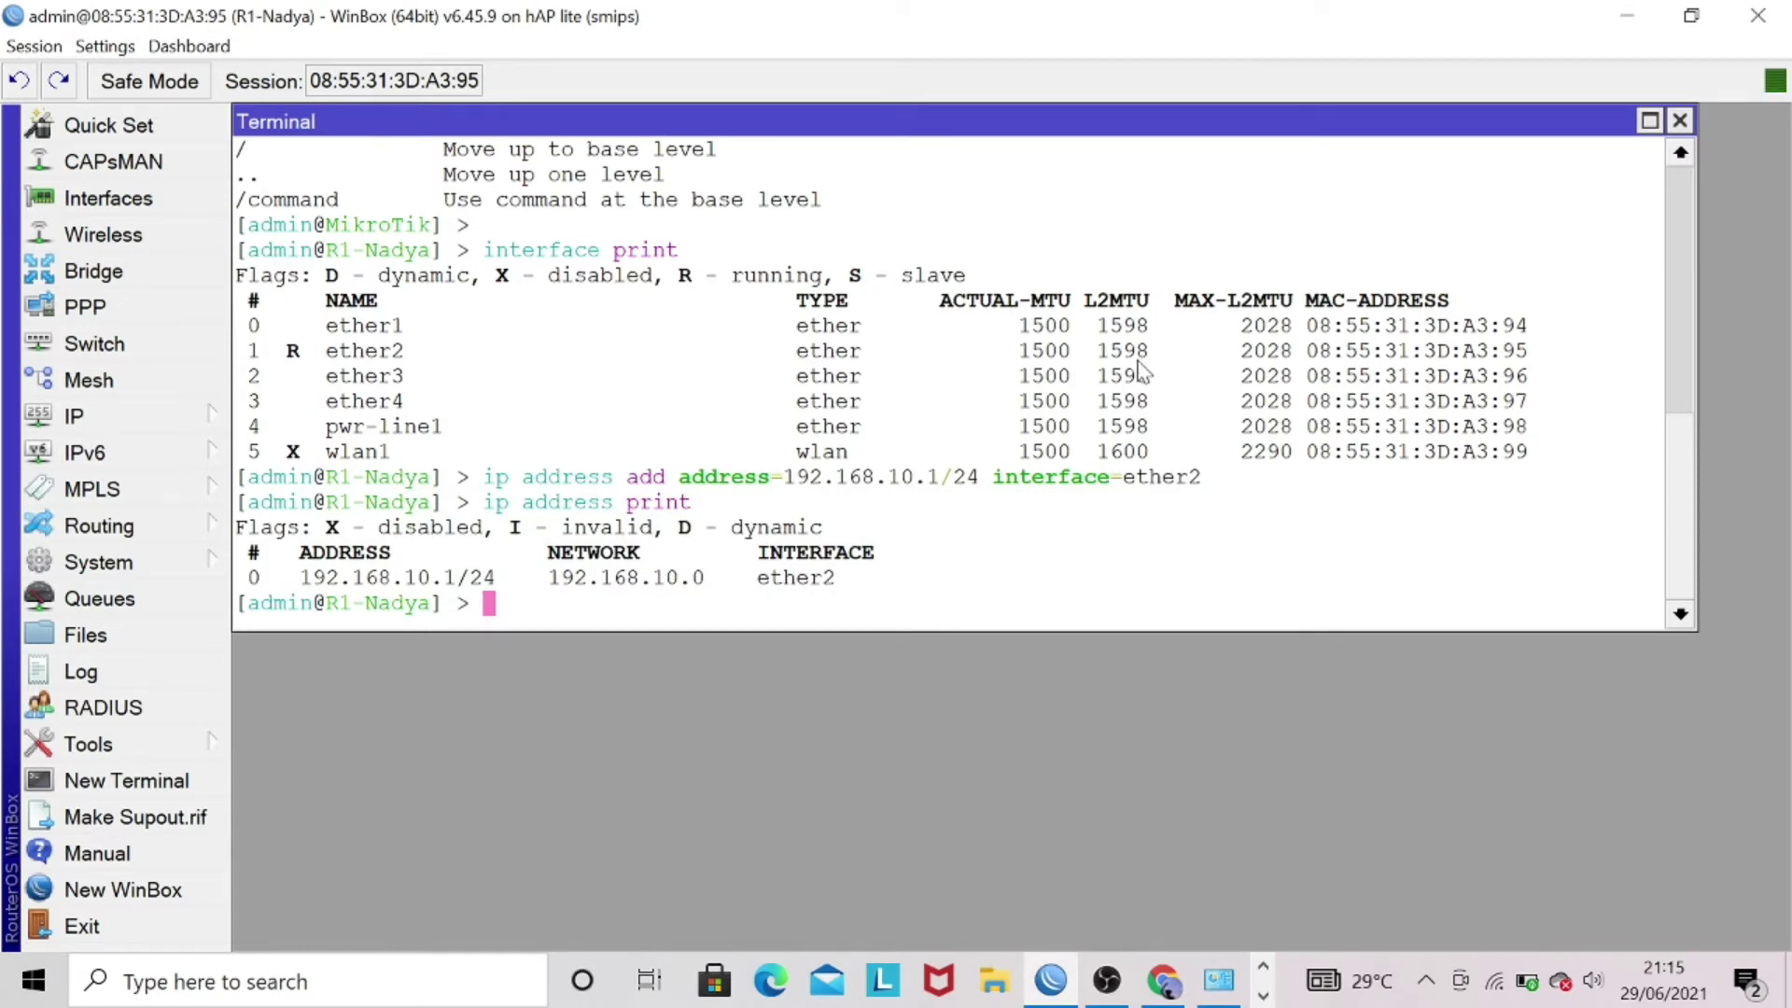
- Begin a firewall filter rule on chain input for source 192.168.10.25-192.168.10.35
text(ip fir)
key(Tab)
text(f)
key(Tab)
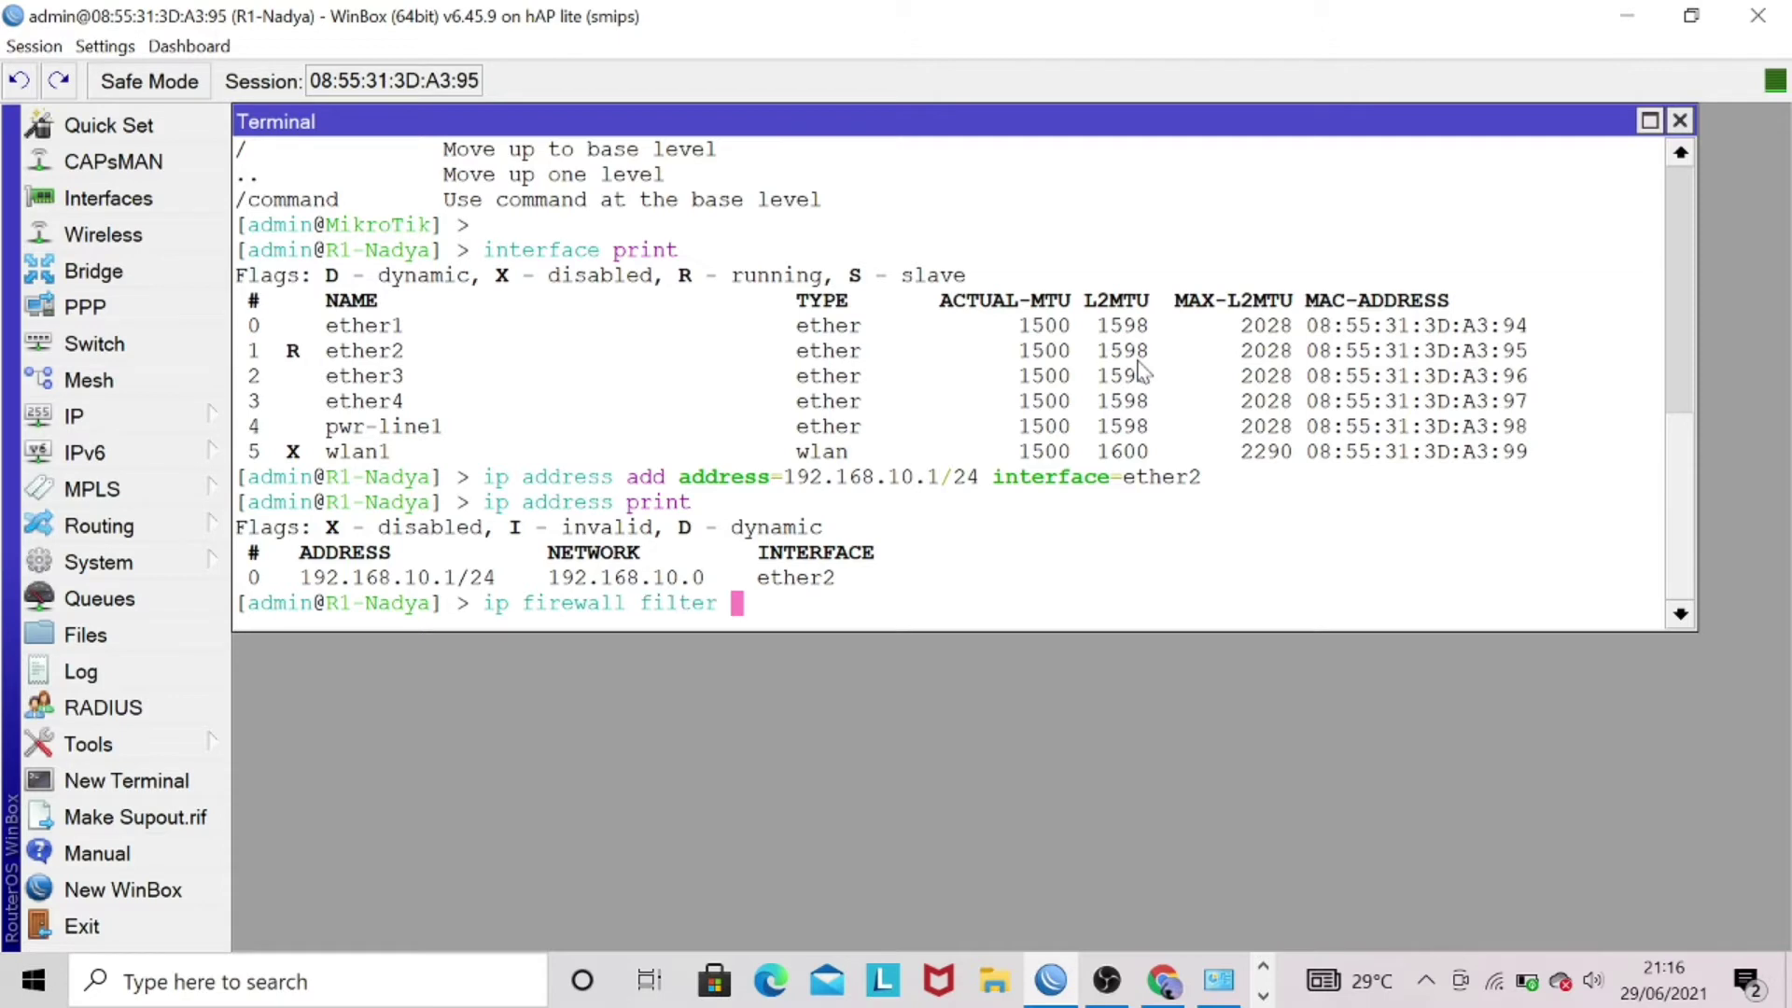
text(add cha)
key(Tab)
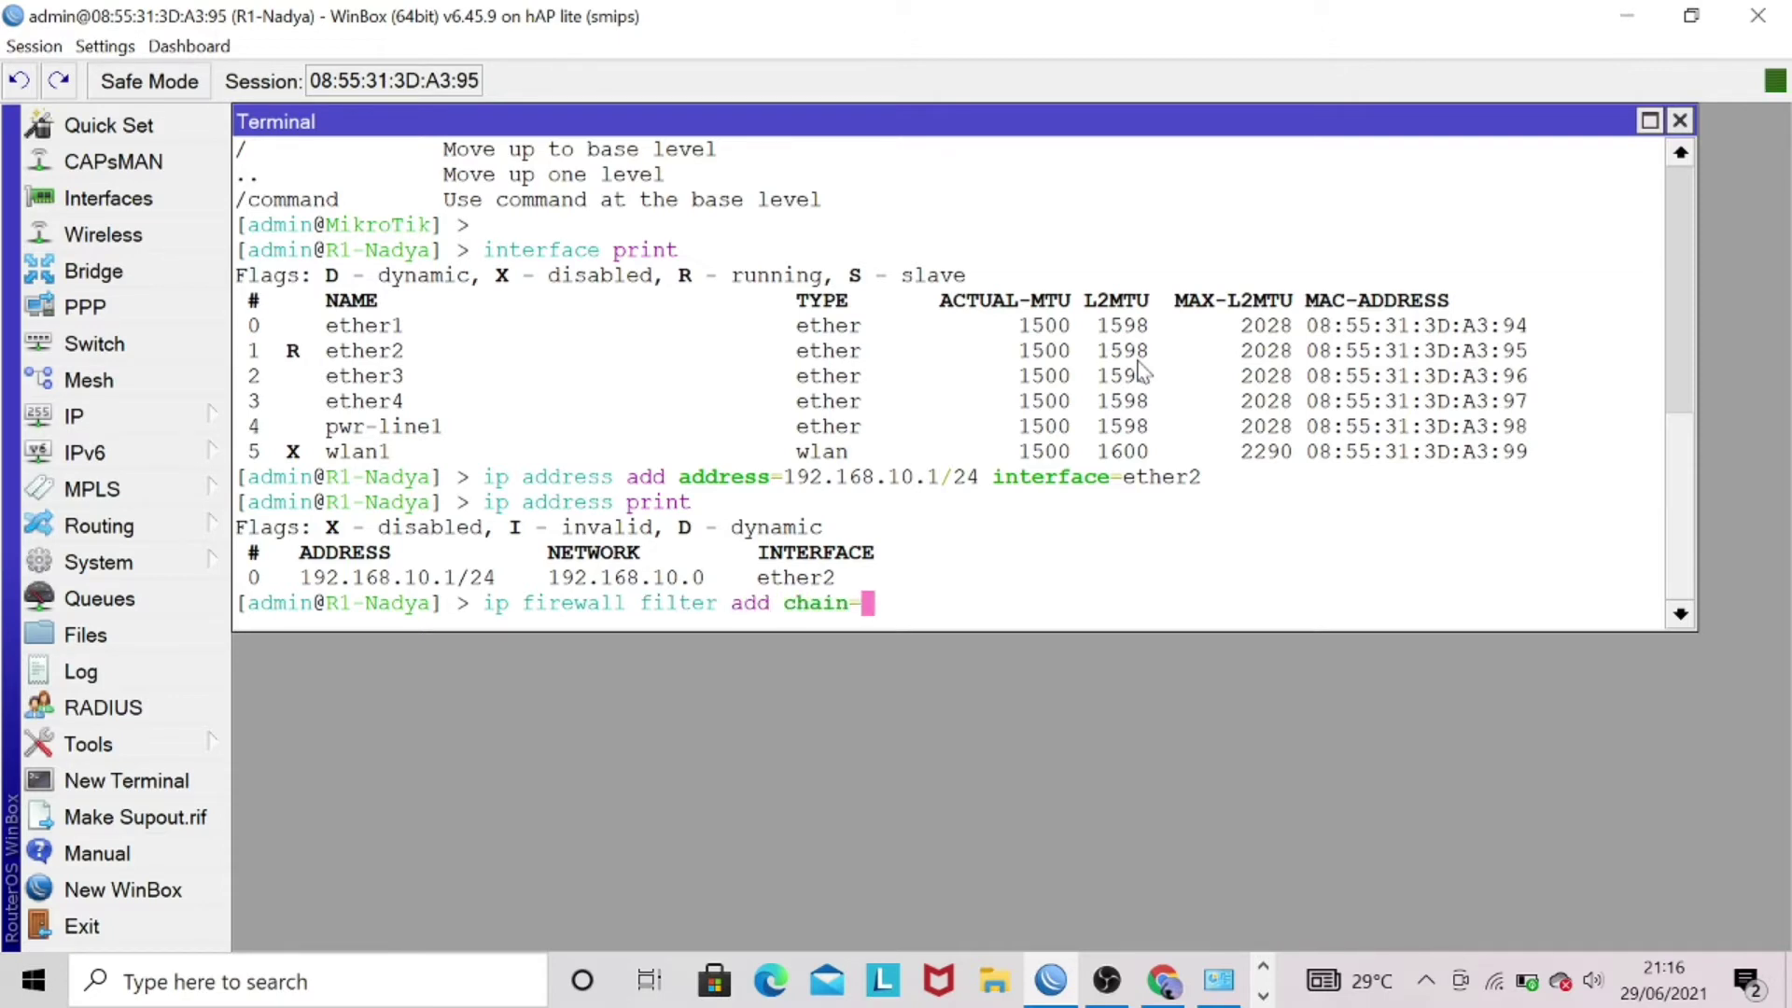
text(in)
key(Tab)
text(src-a)
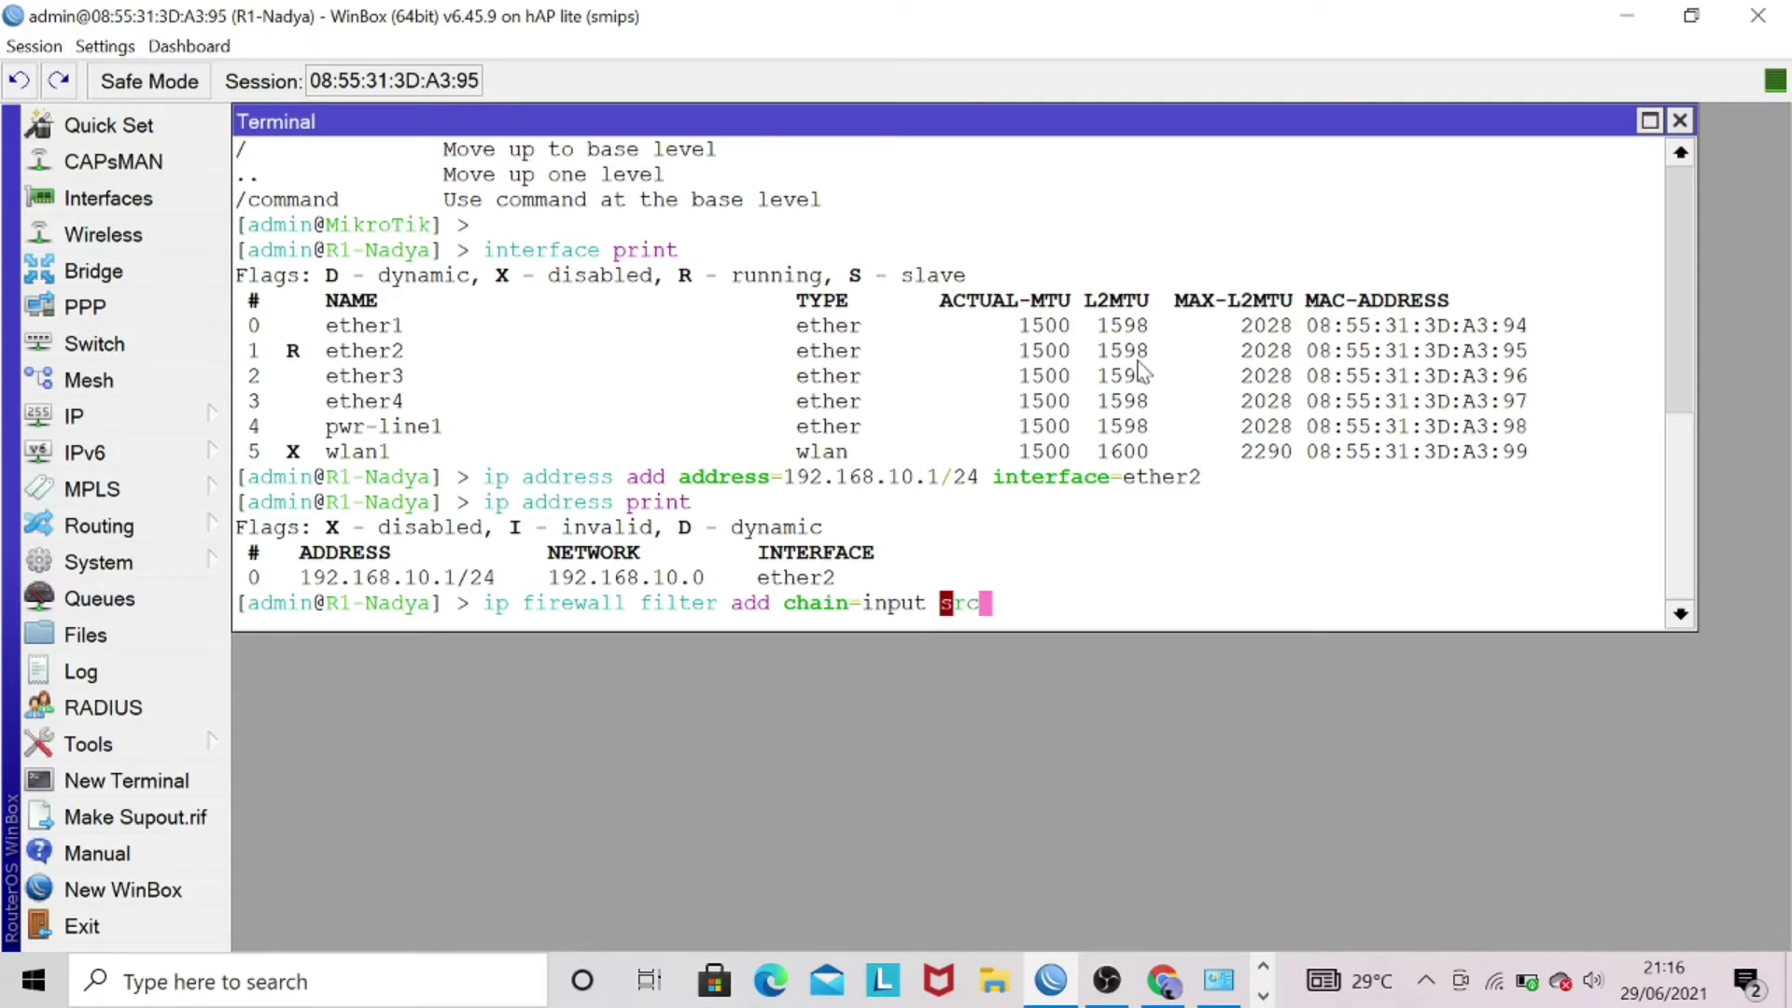
key(Tab)
text(=)
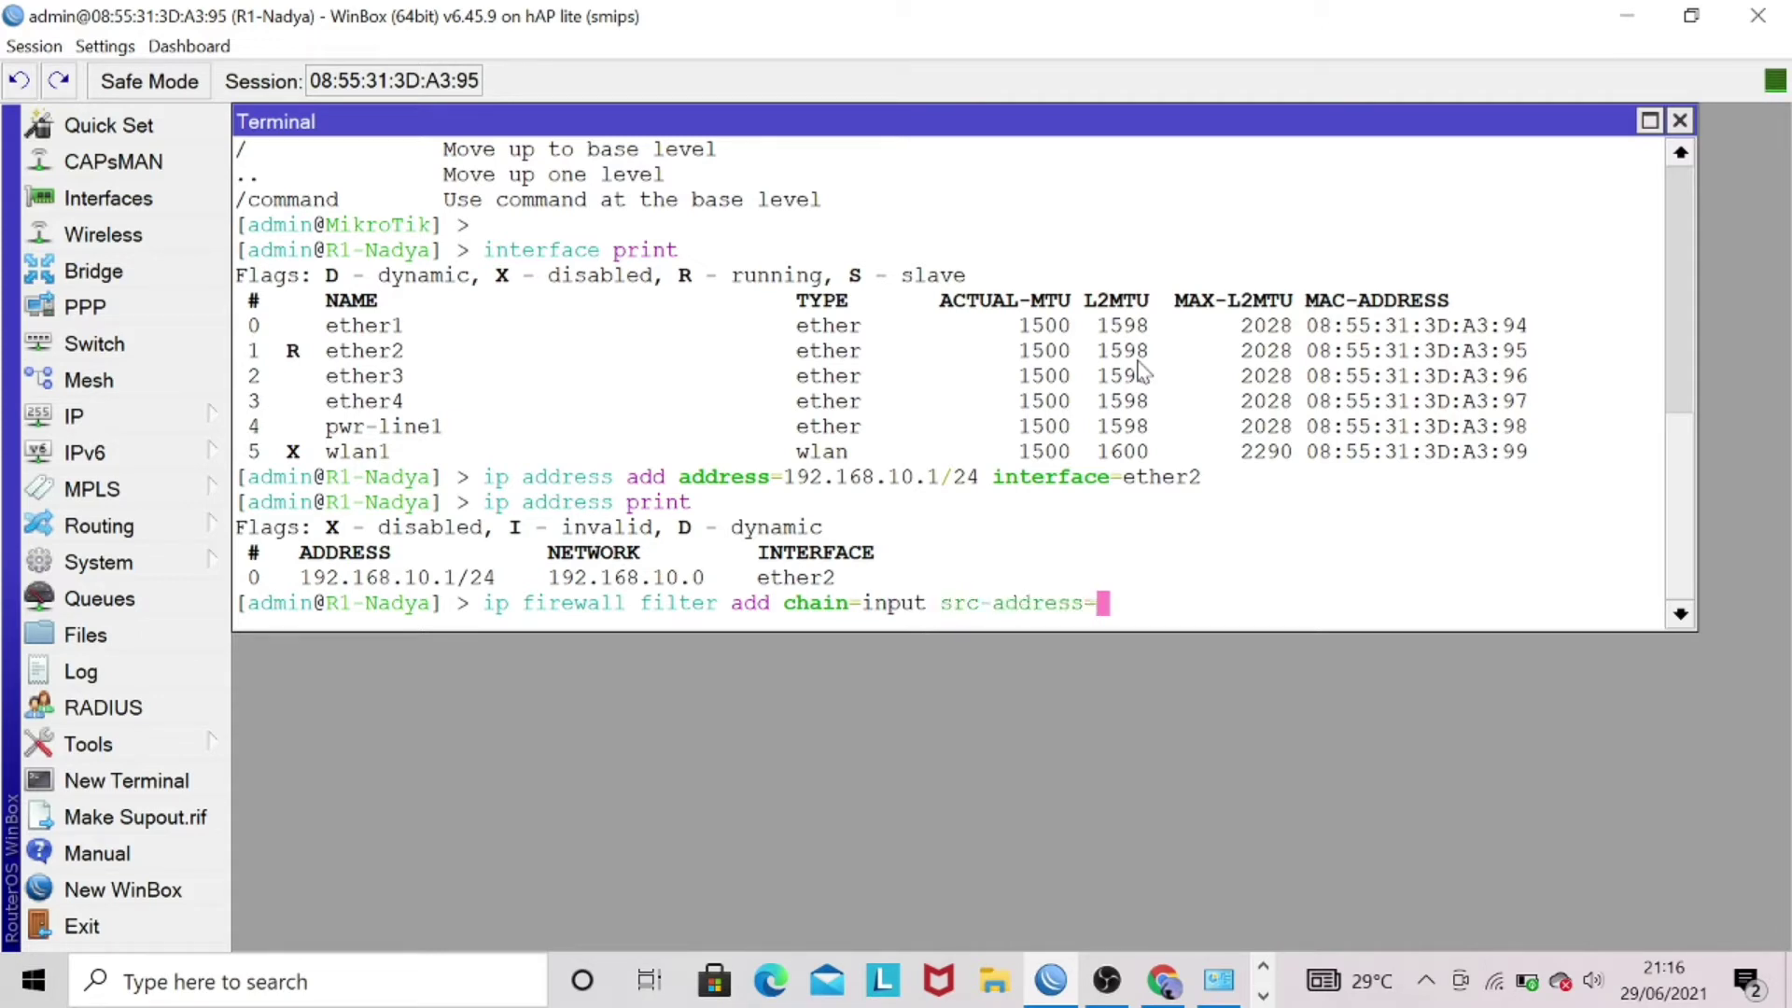
text(192.168.1)
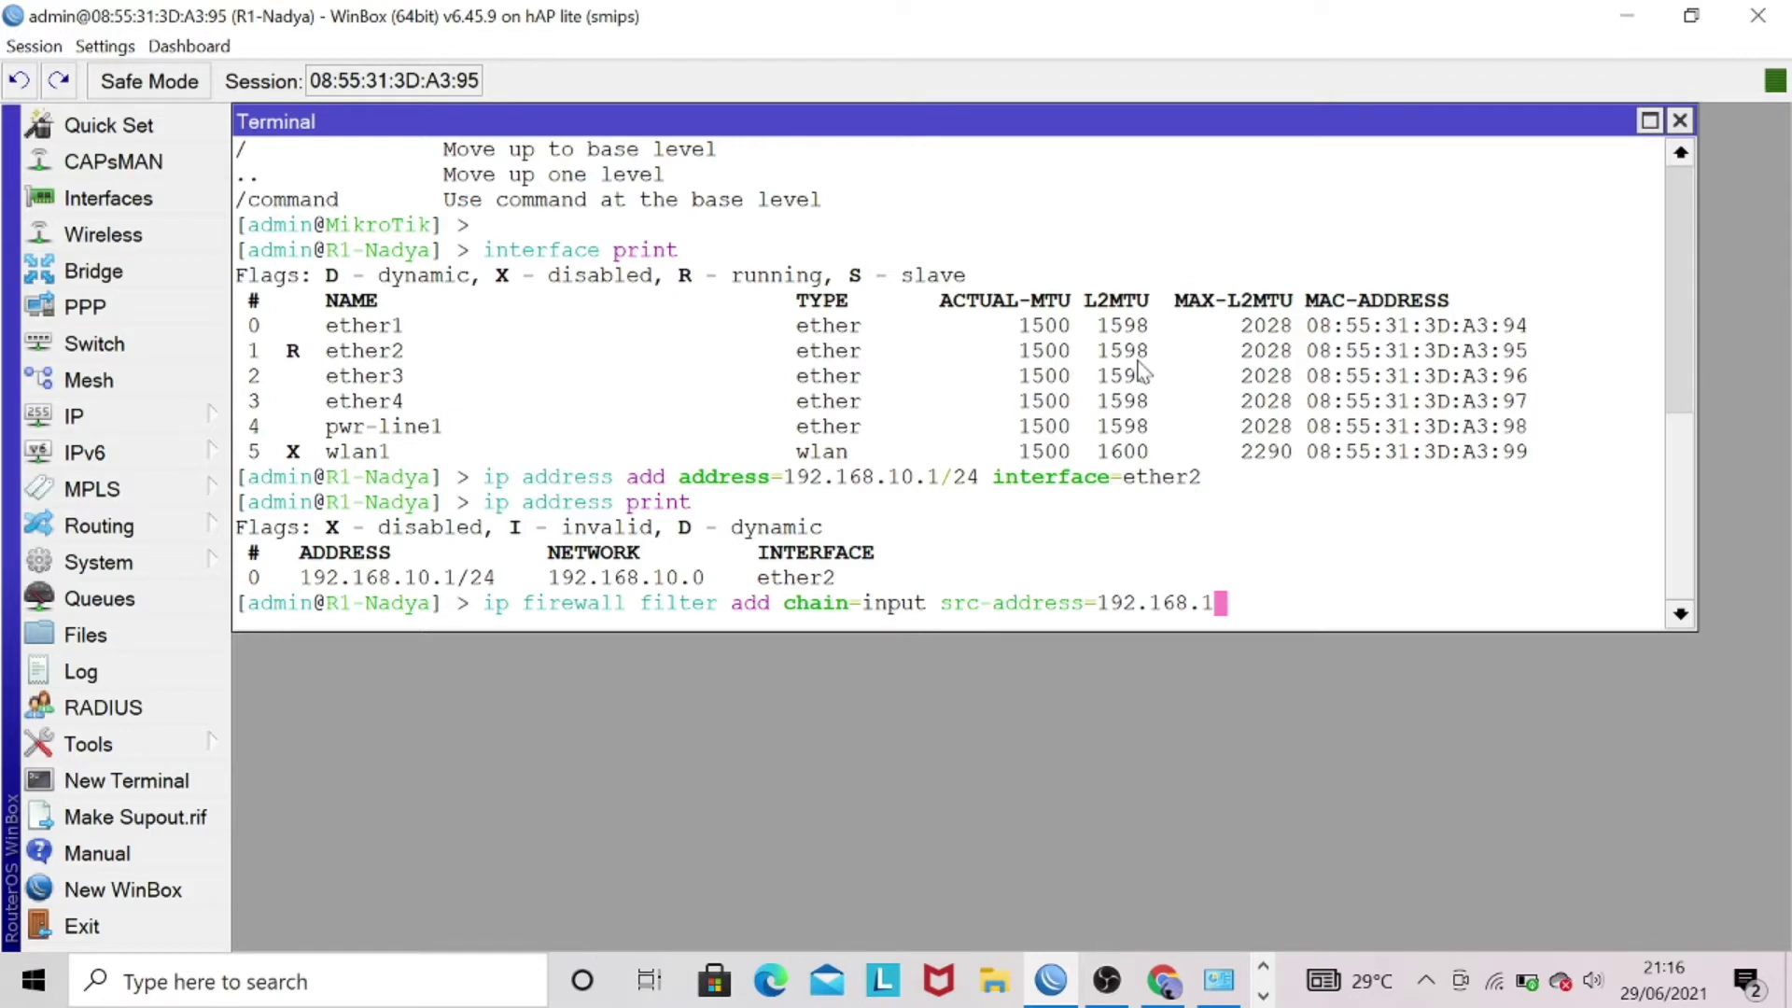
text(0.25)
text(-)
text(192.1)
text(68.1)
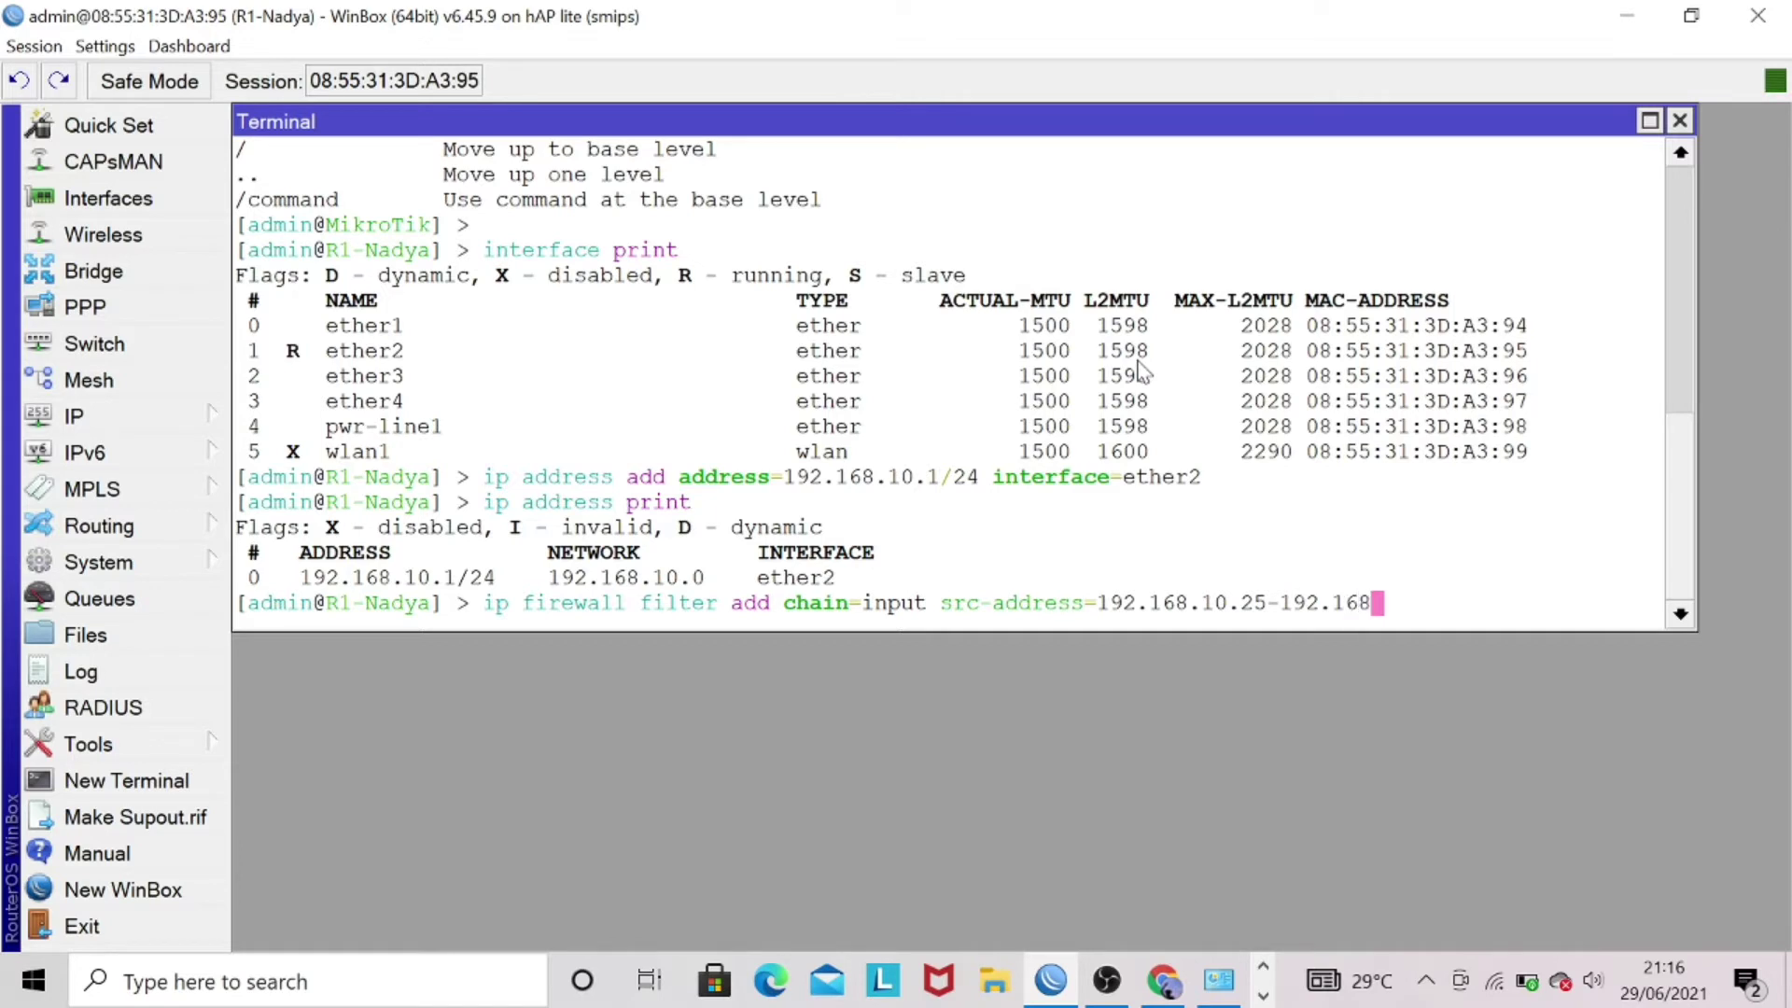
text(0.35 pr)
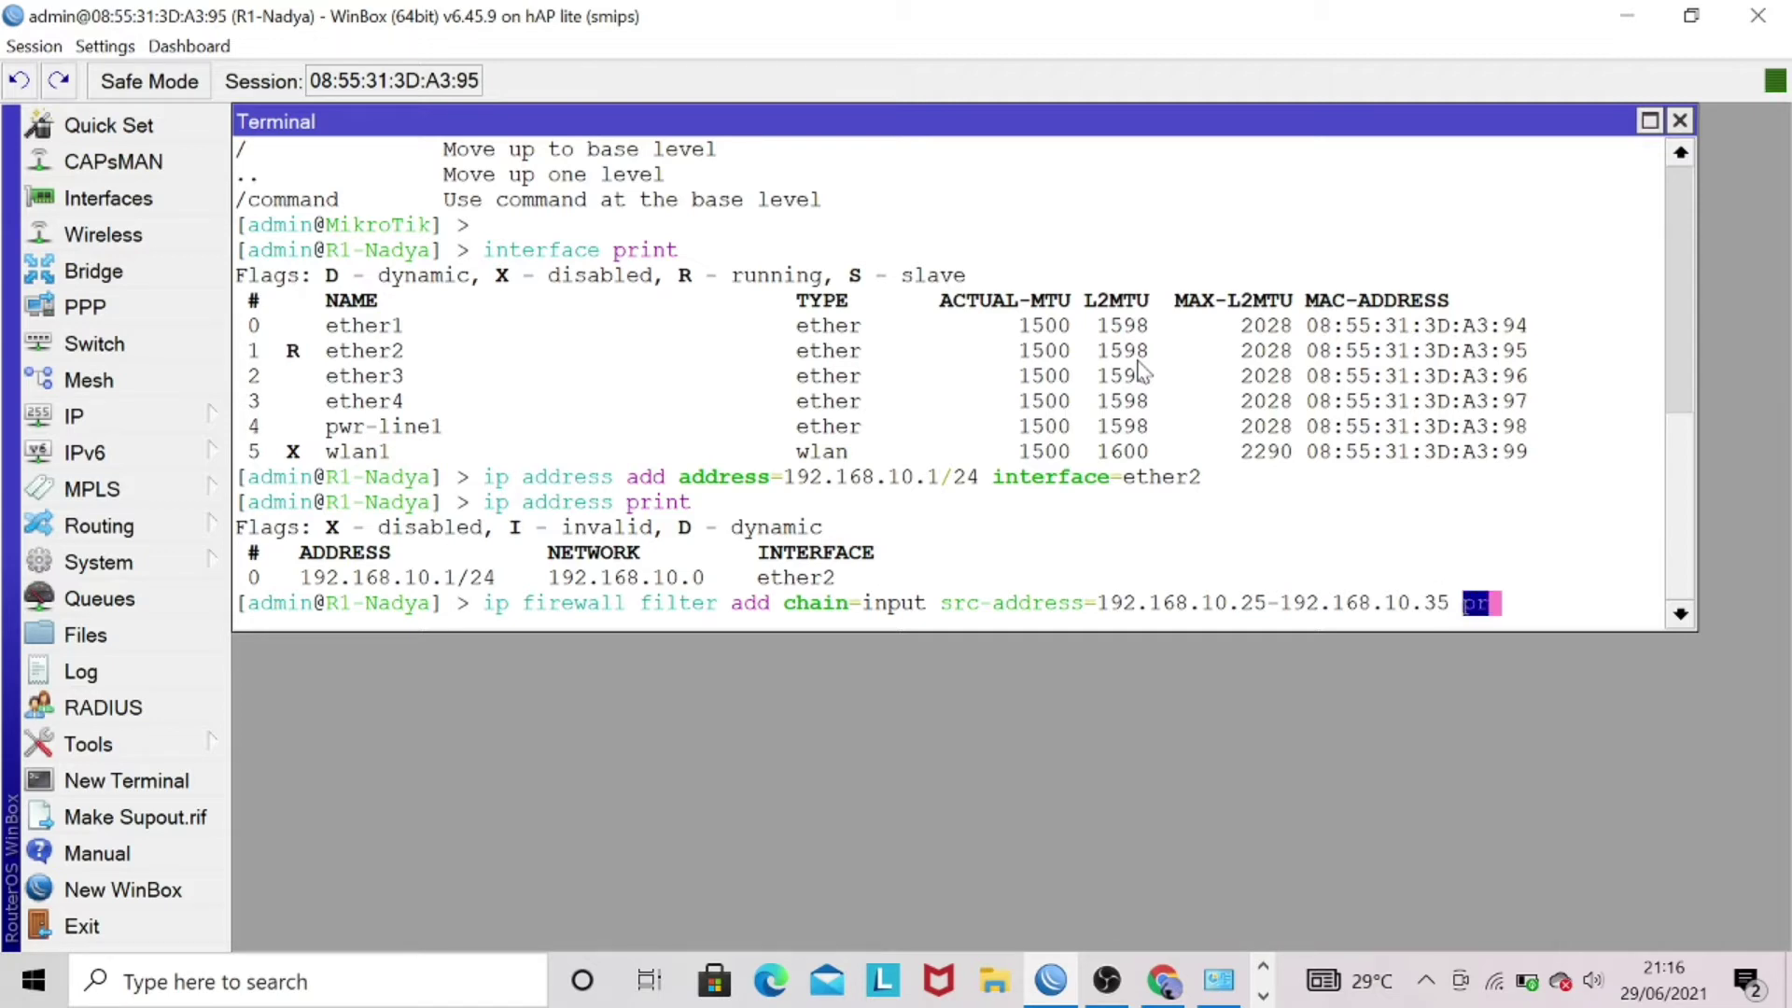
text(ot)
- Finish the rule with protocol icmp, in-interface ether2, action drop, and run it
key(Tab)
text(icm)
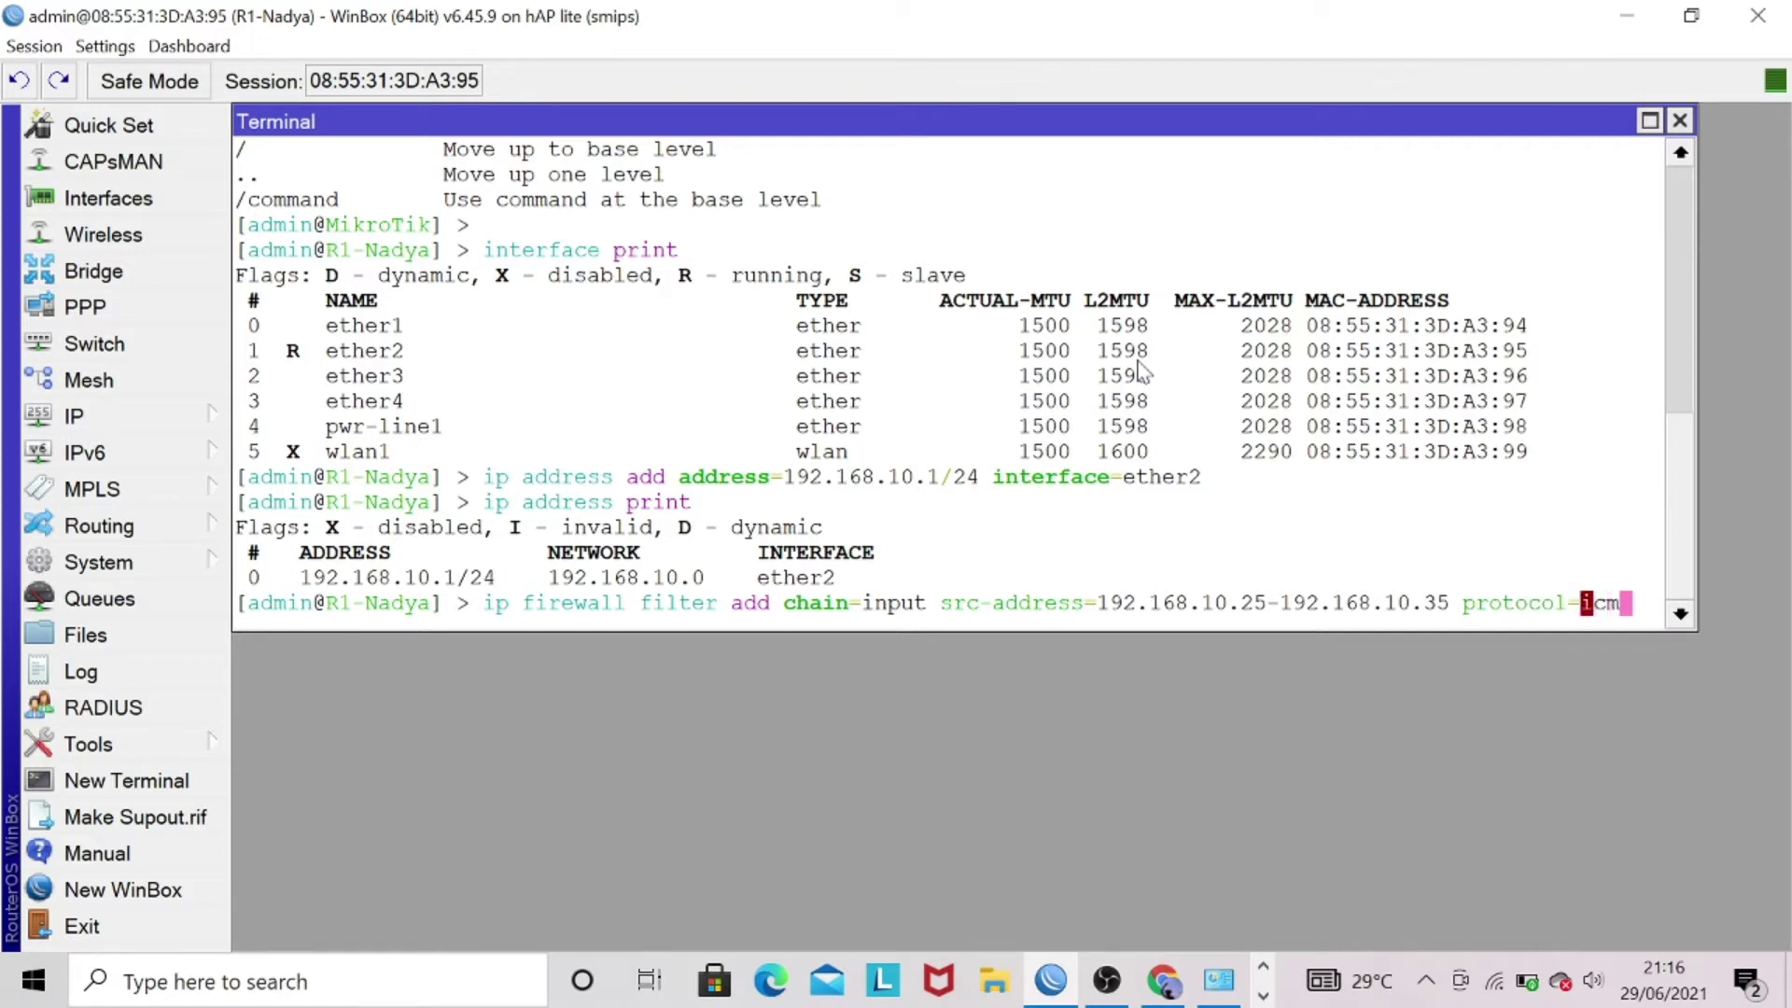
text(p in-inte)
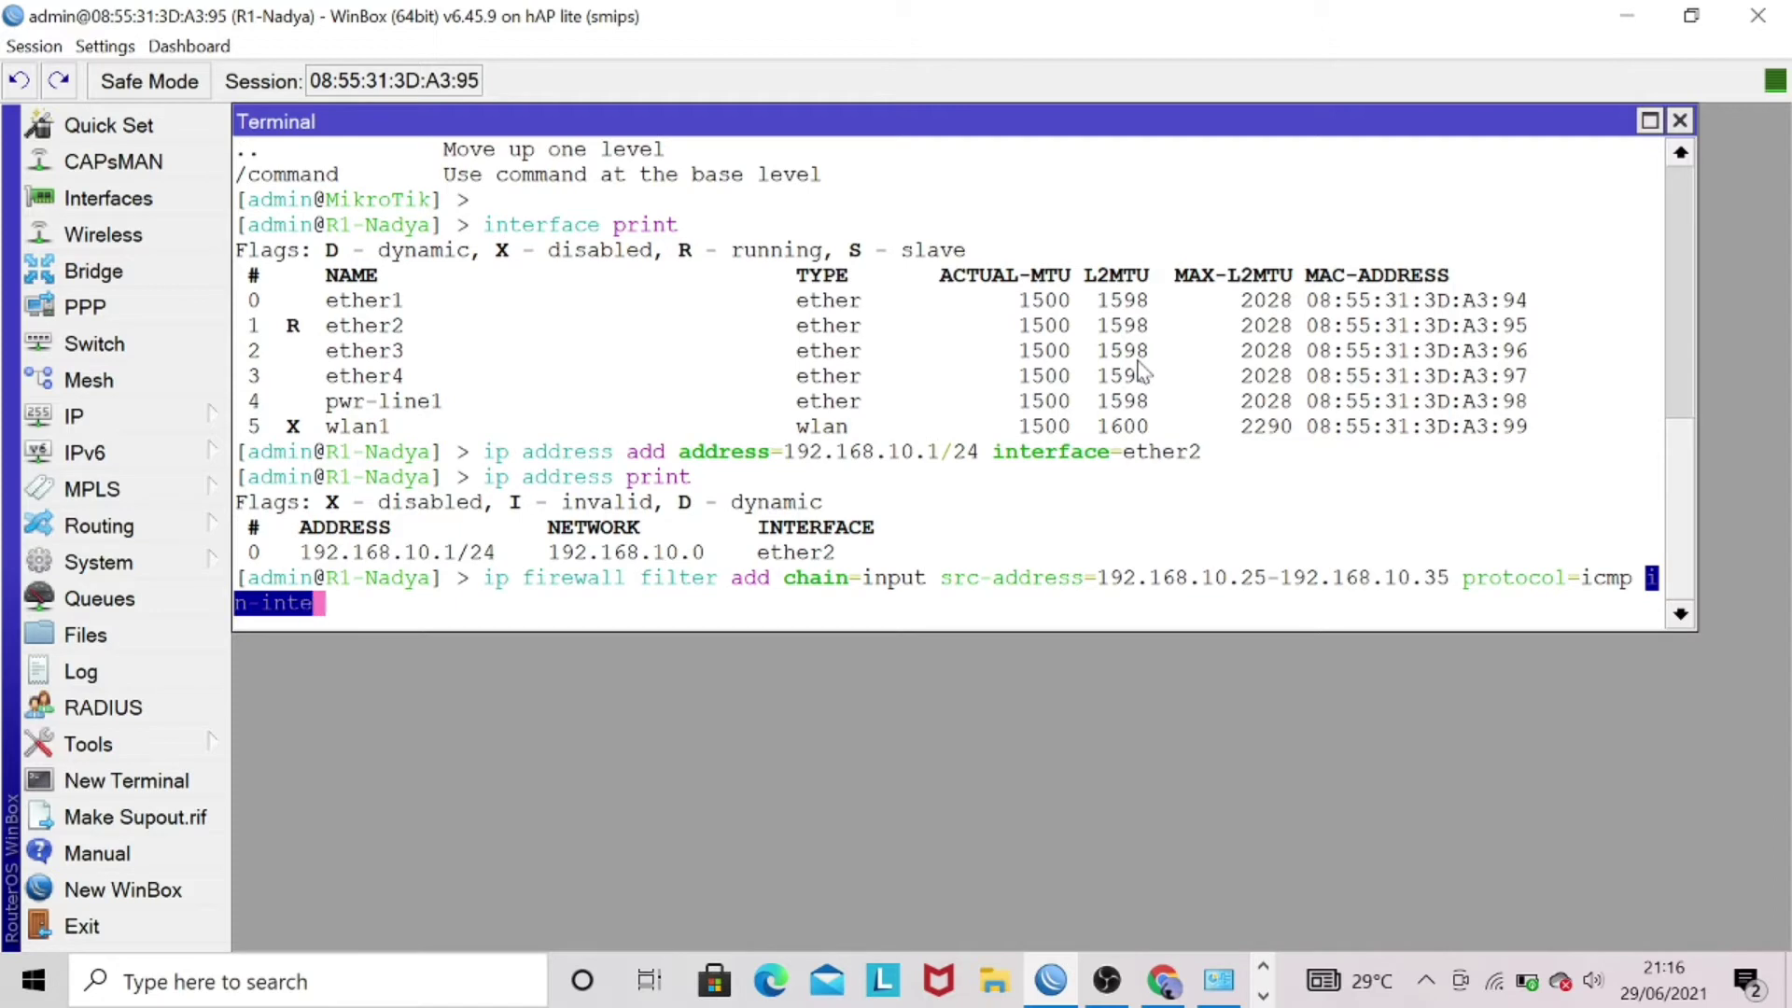
key(Tab)
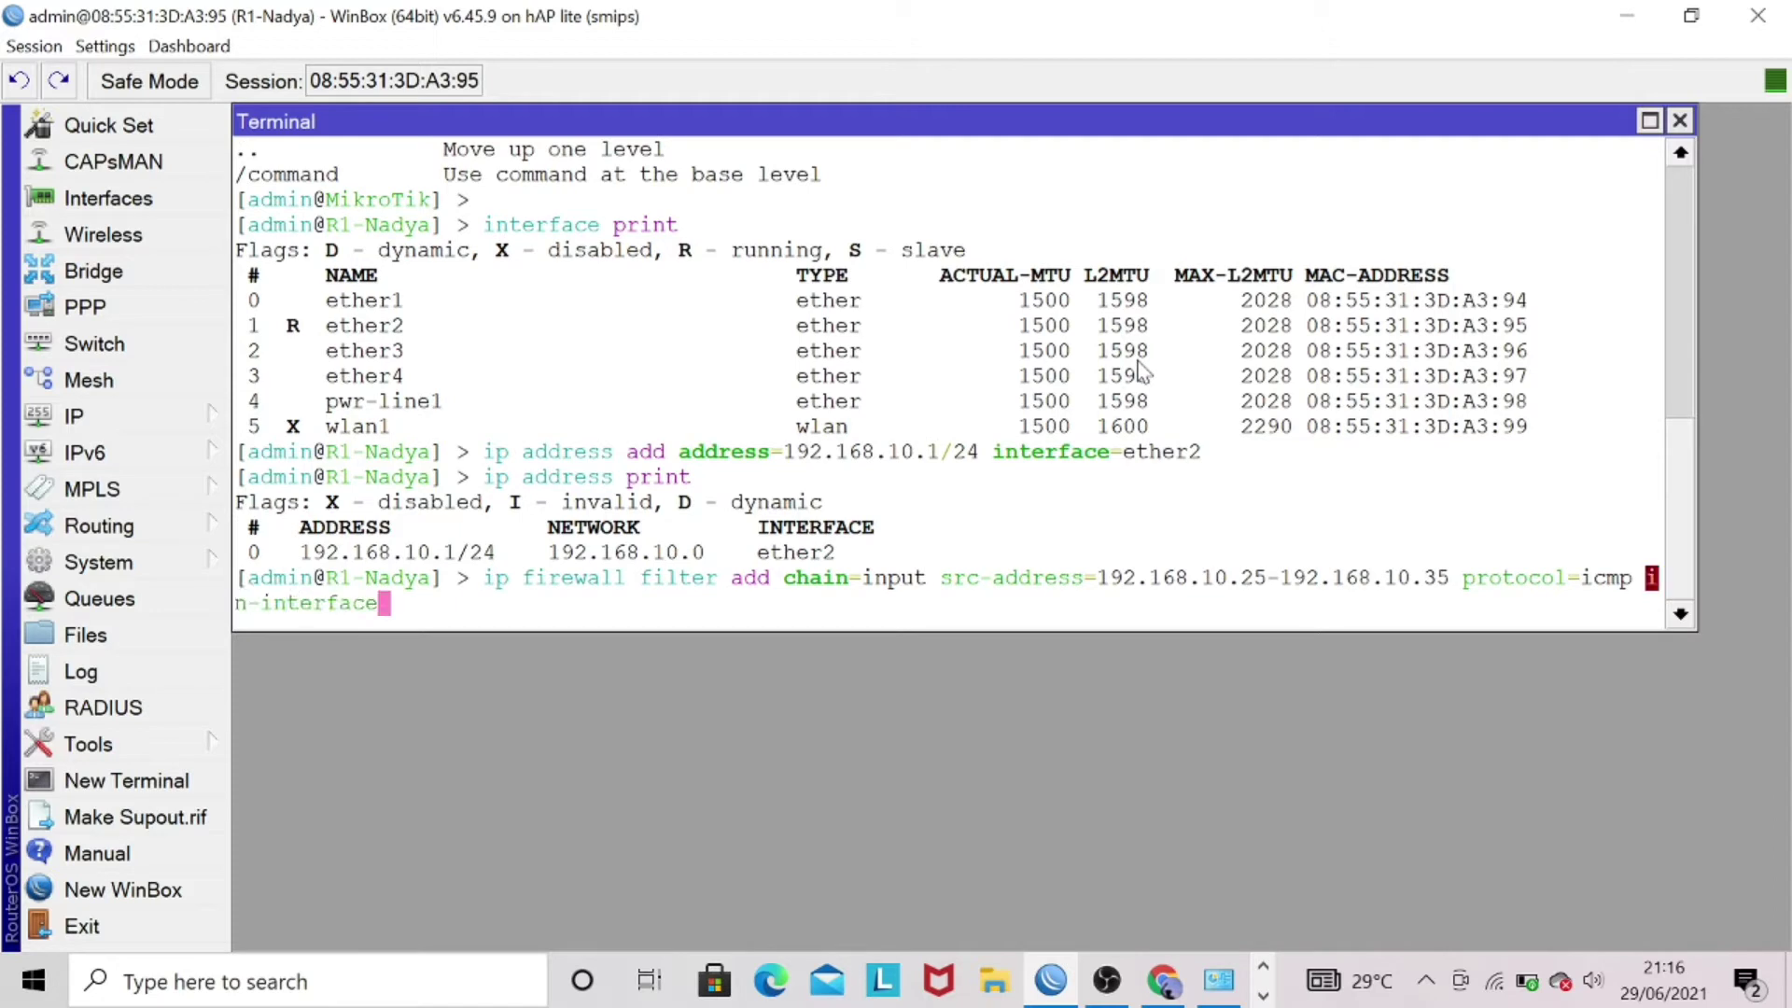
text(=ether)
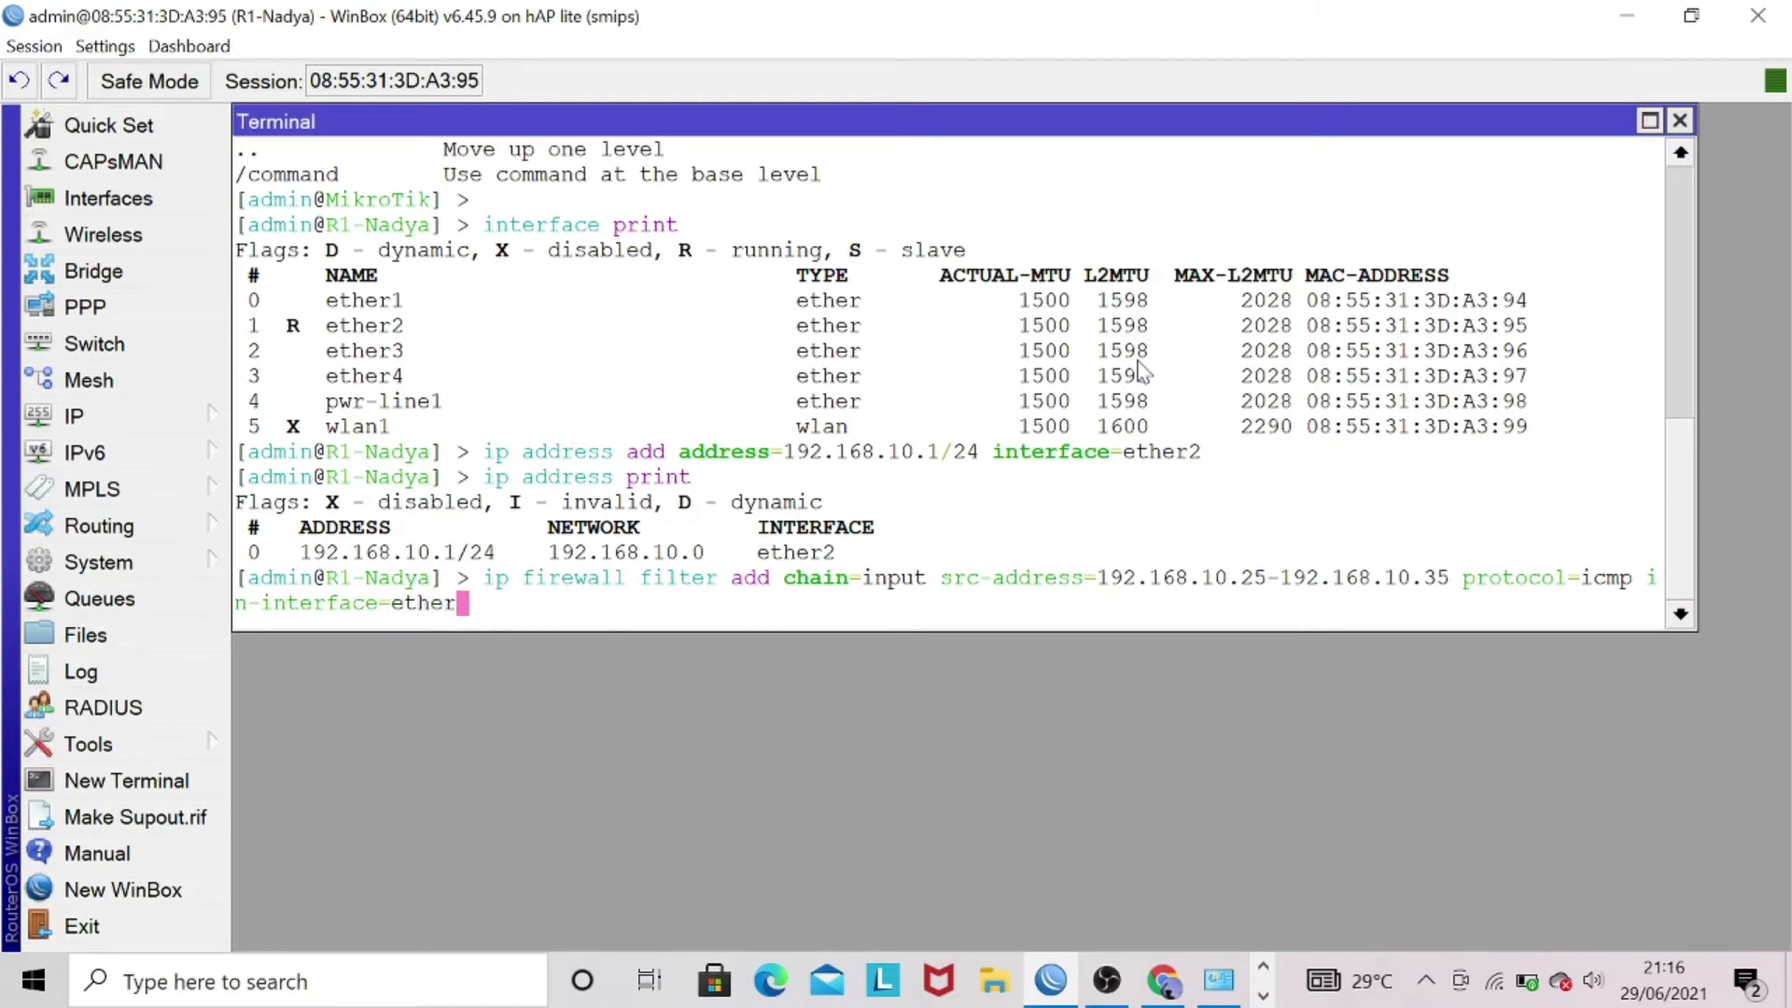
text(2 act)
key(Caps_Lock)
key(Caps_Lock)
text(ion=)
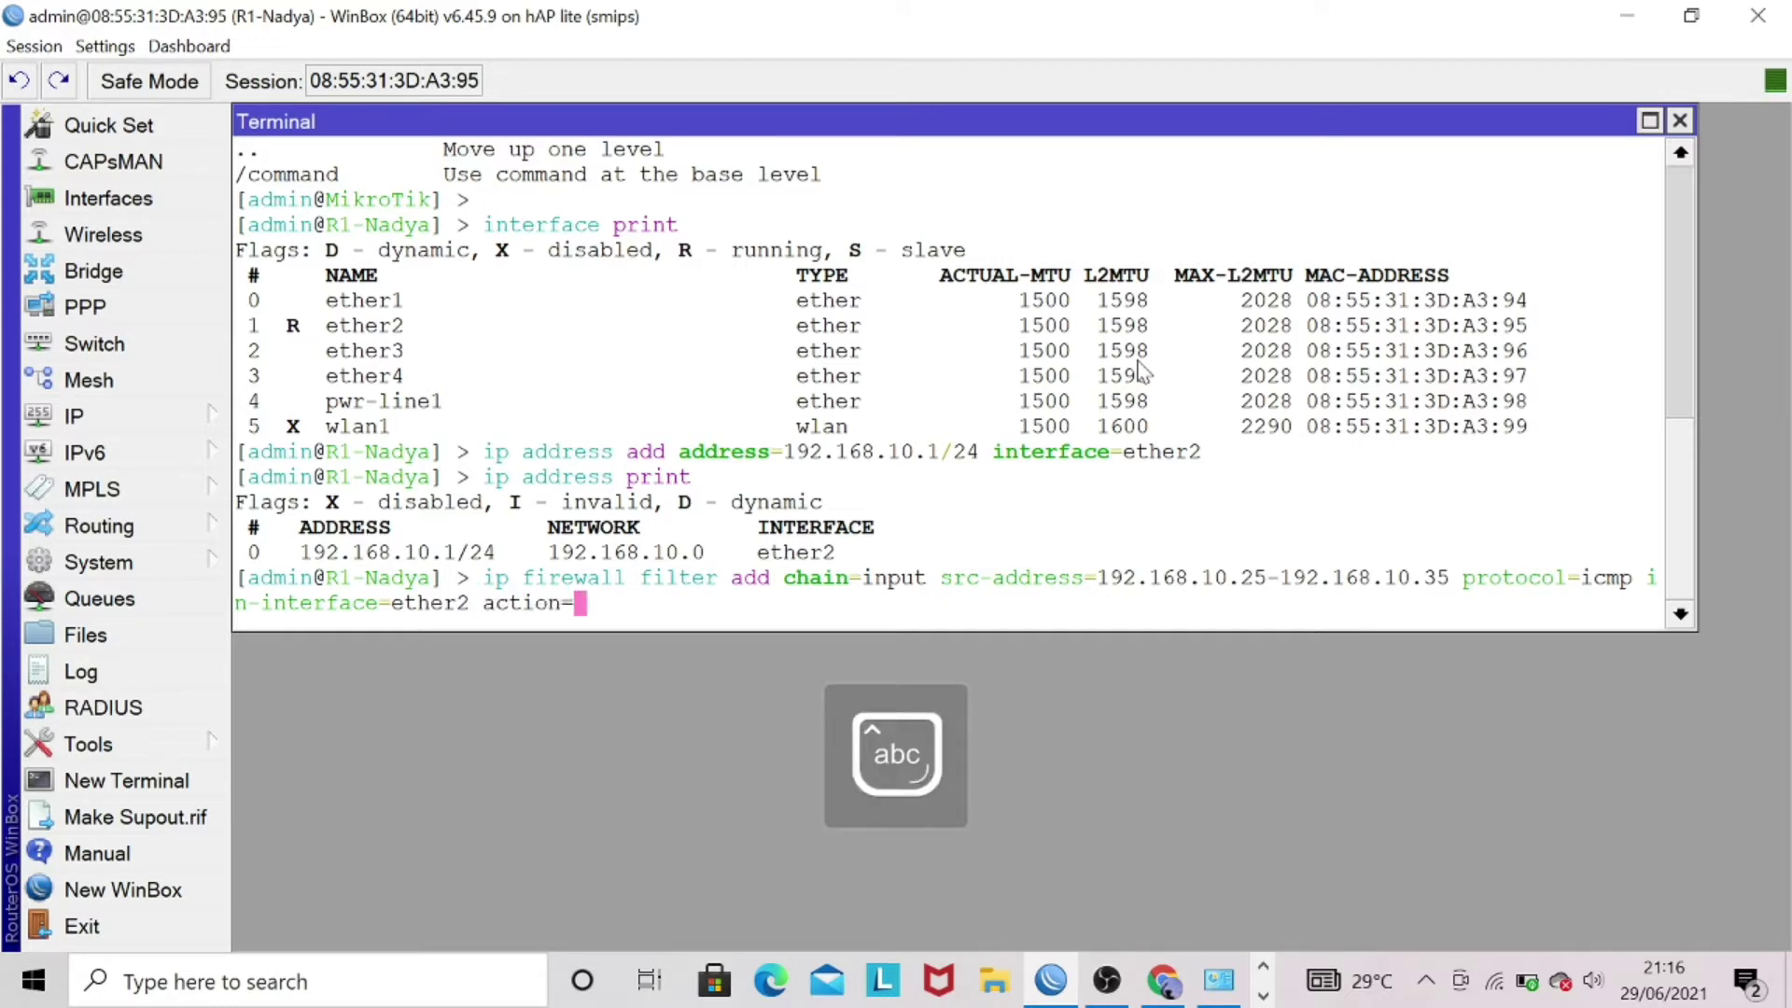
text(drop)
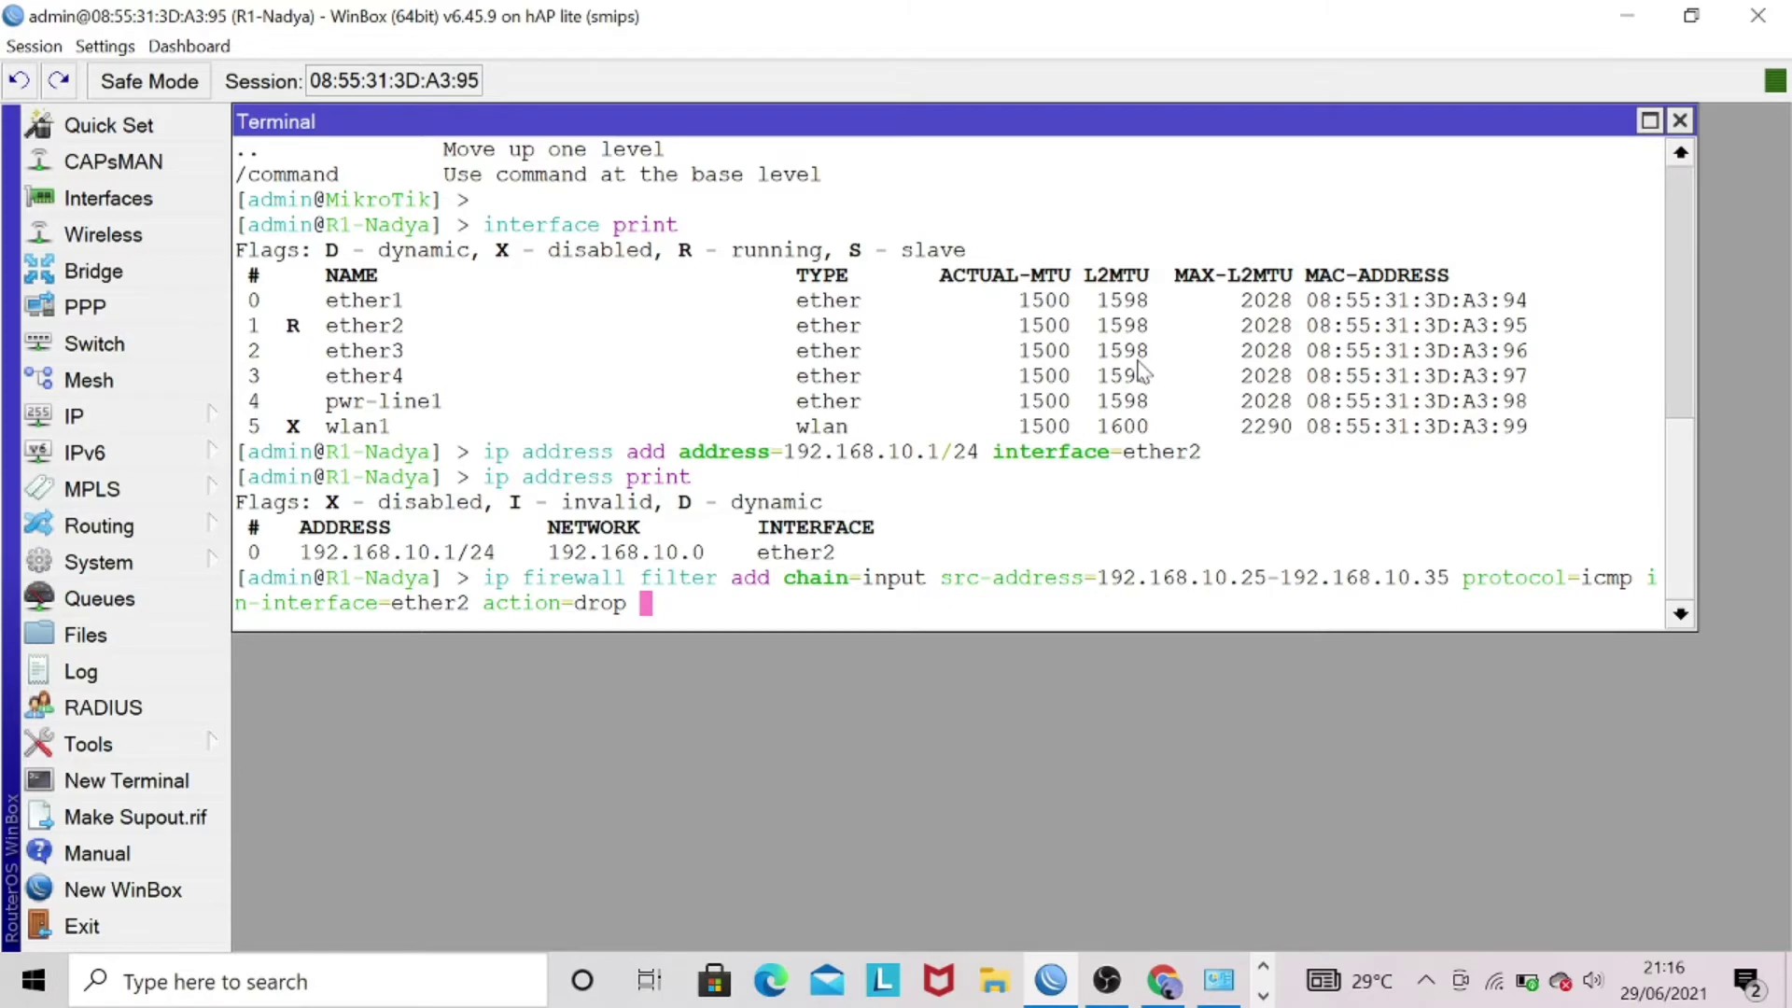
key(Return)
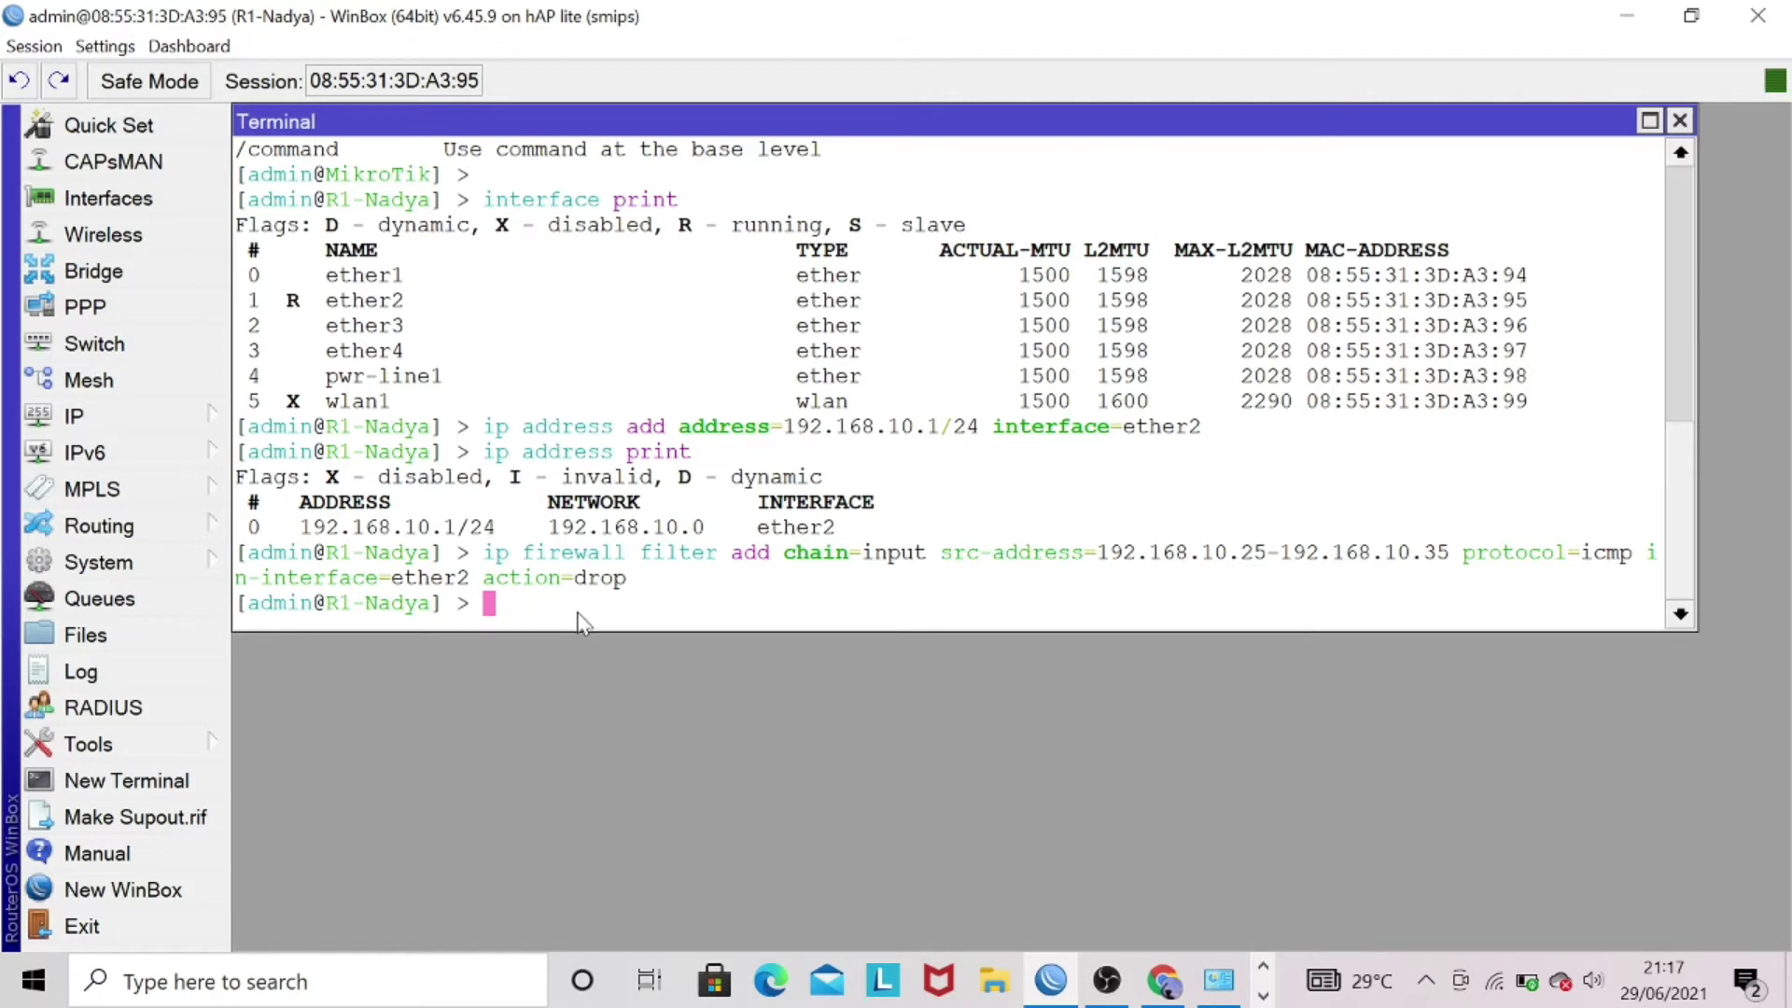
- Set Ethernet 5's IPv4 address to 192.168.10.25 and save the adapter settings
click(1206, 978)
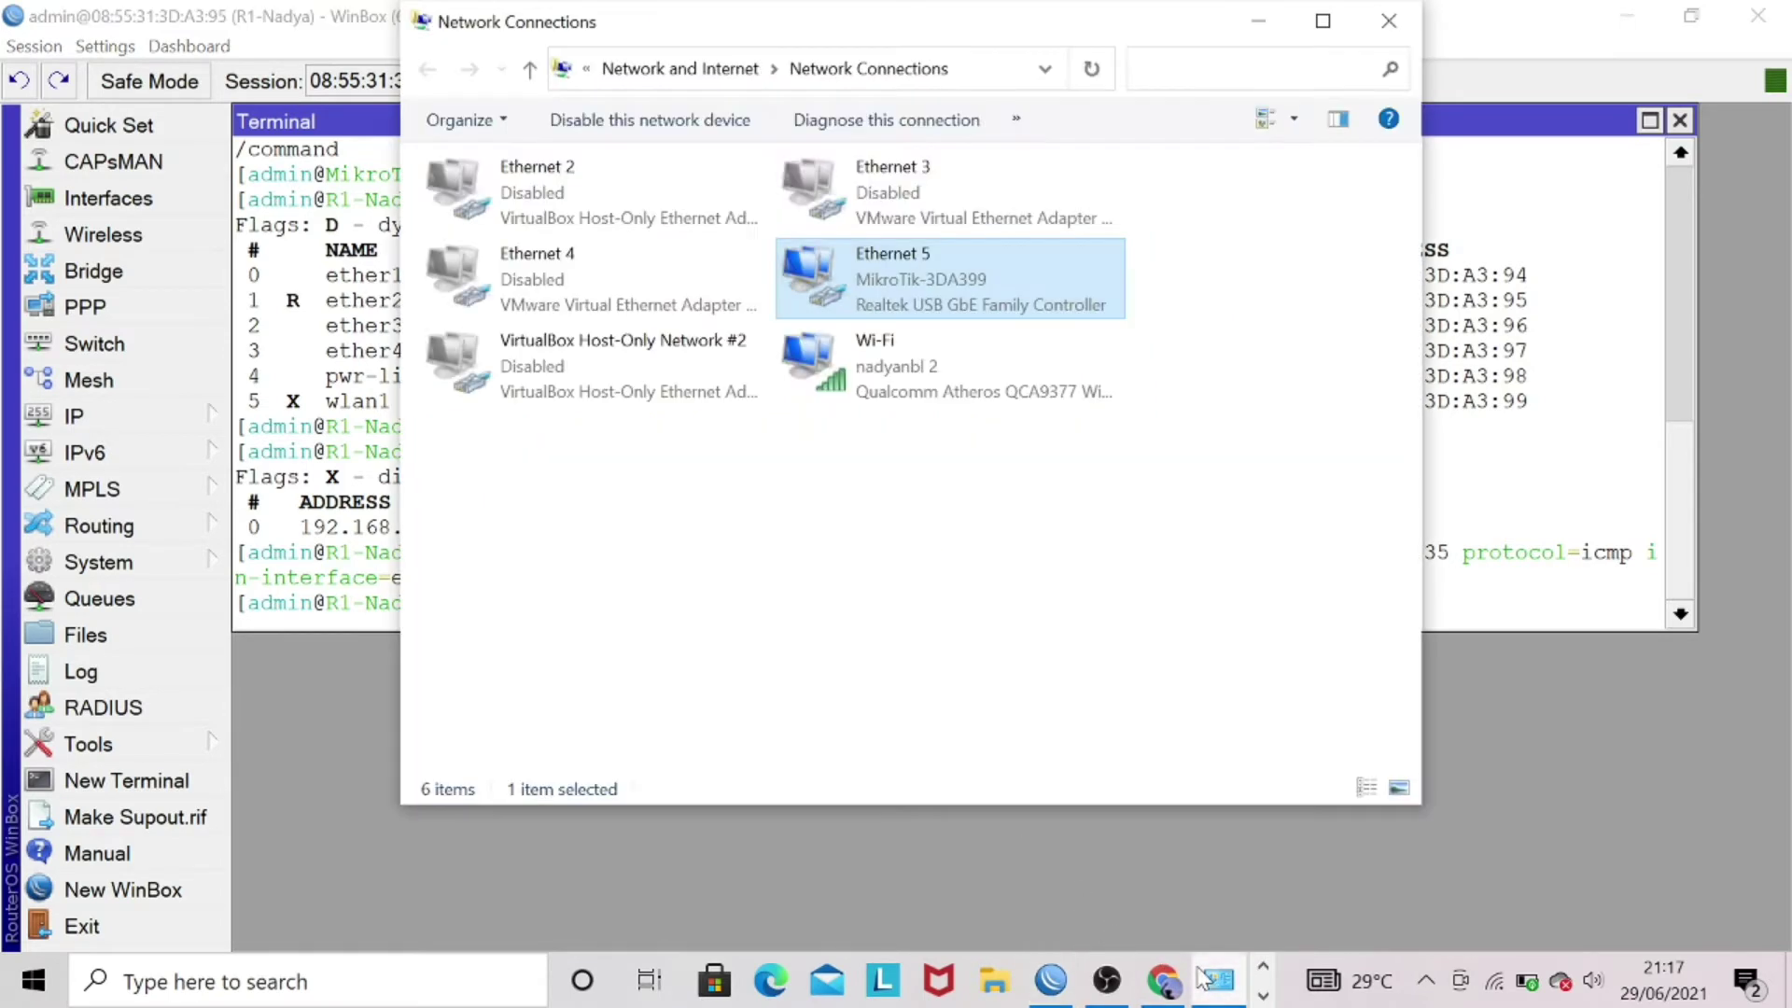
right_click(998, 293)
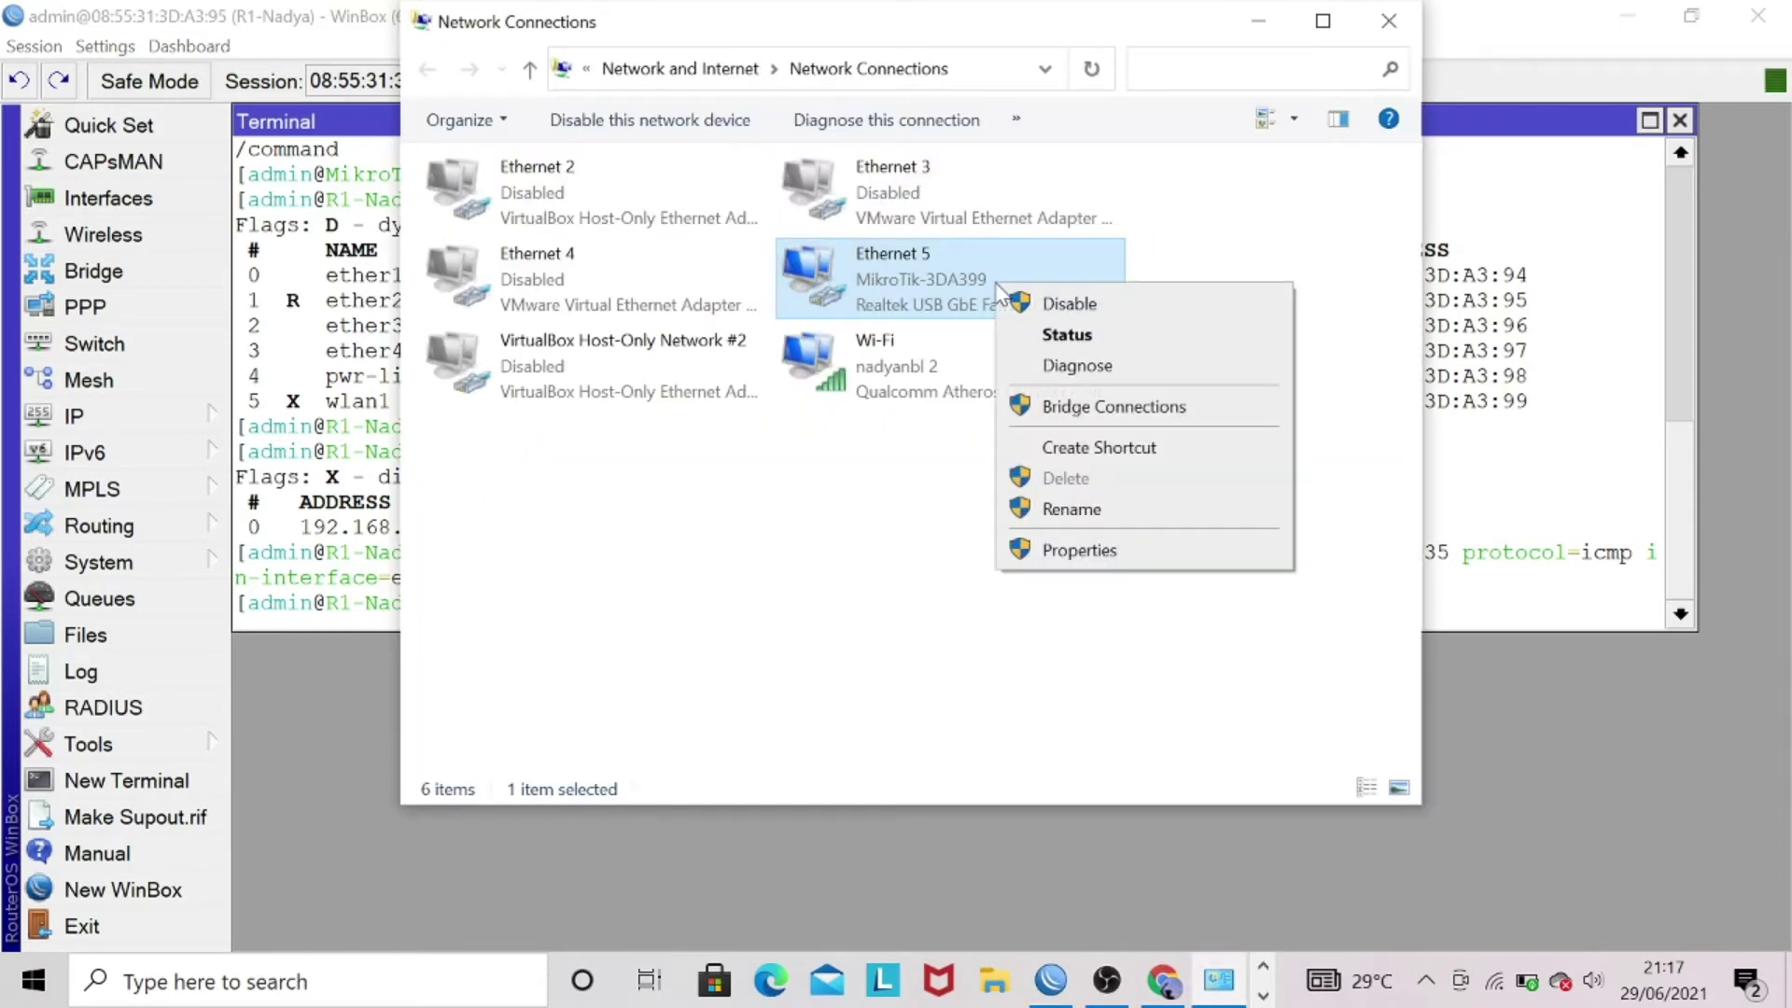
click(1195, 551)
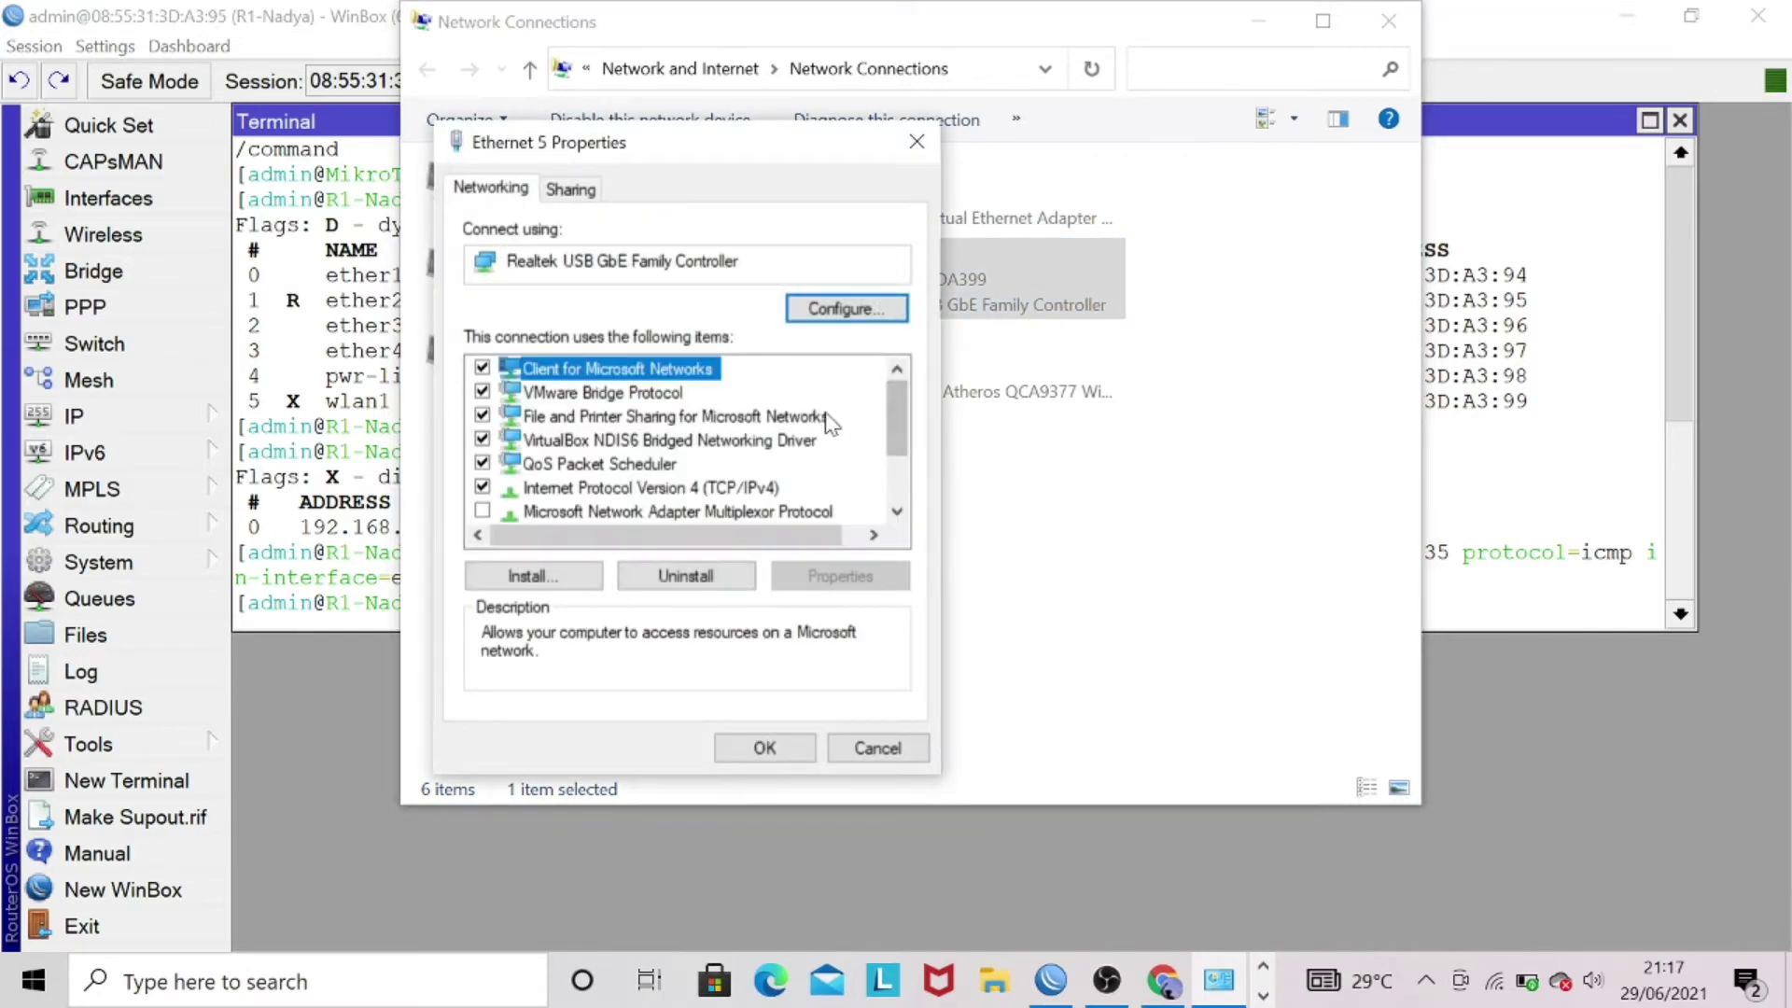
double_click(760, 487)
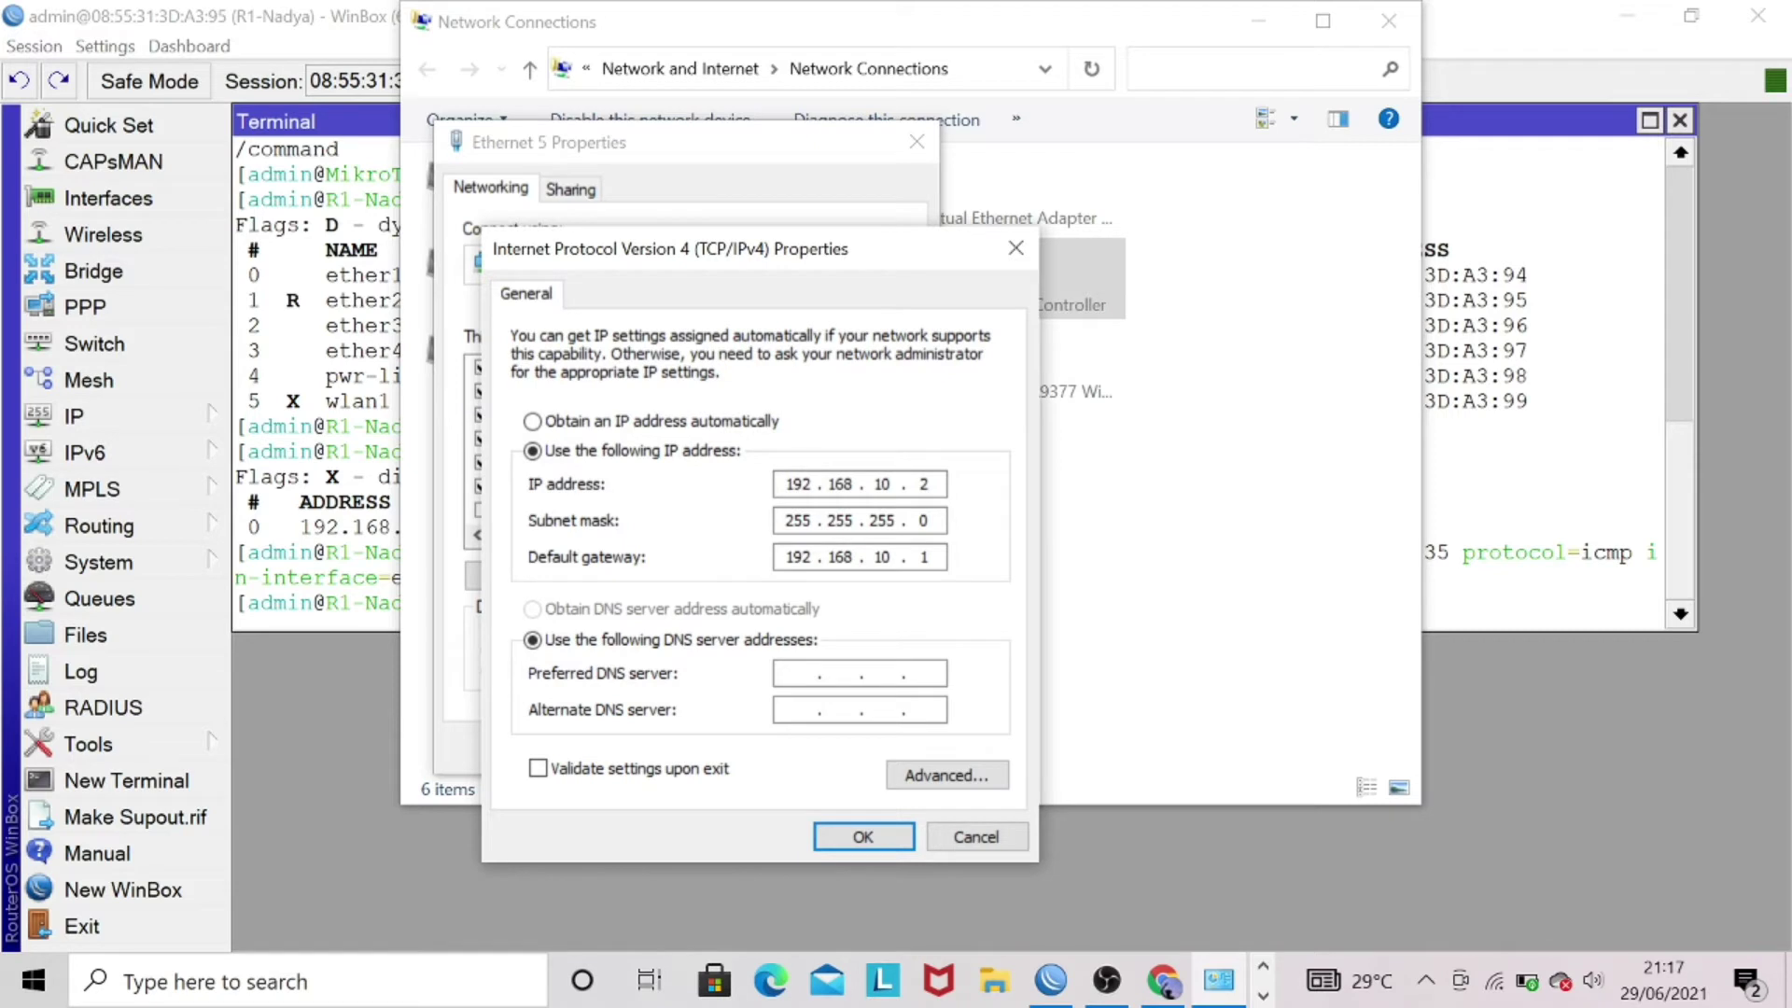
text(5)
click(863, 836)
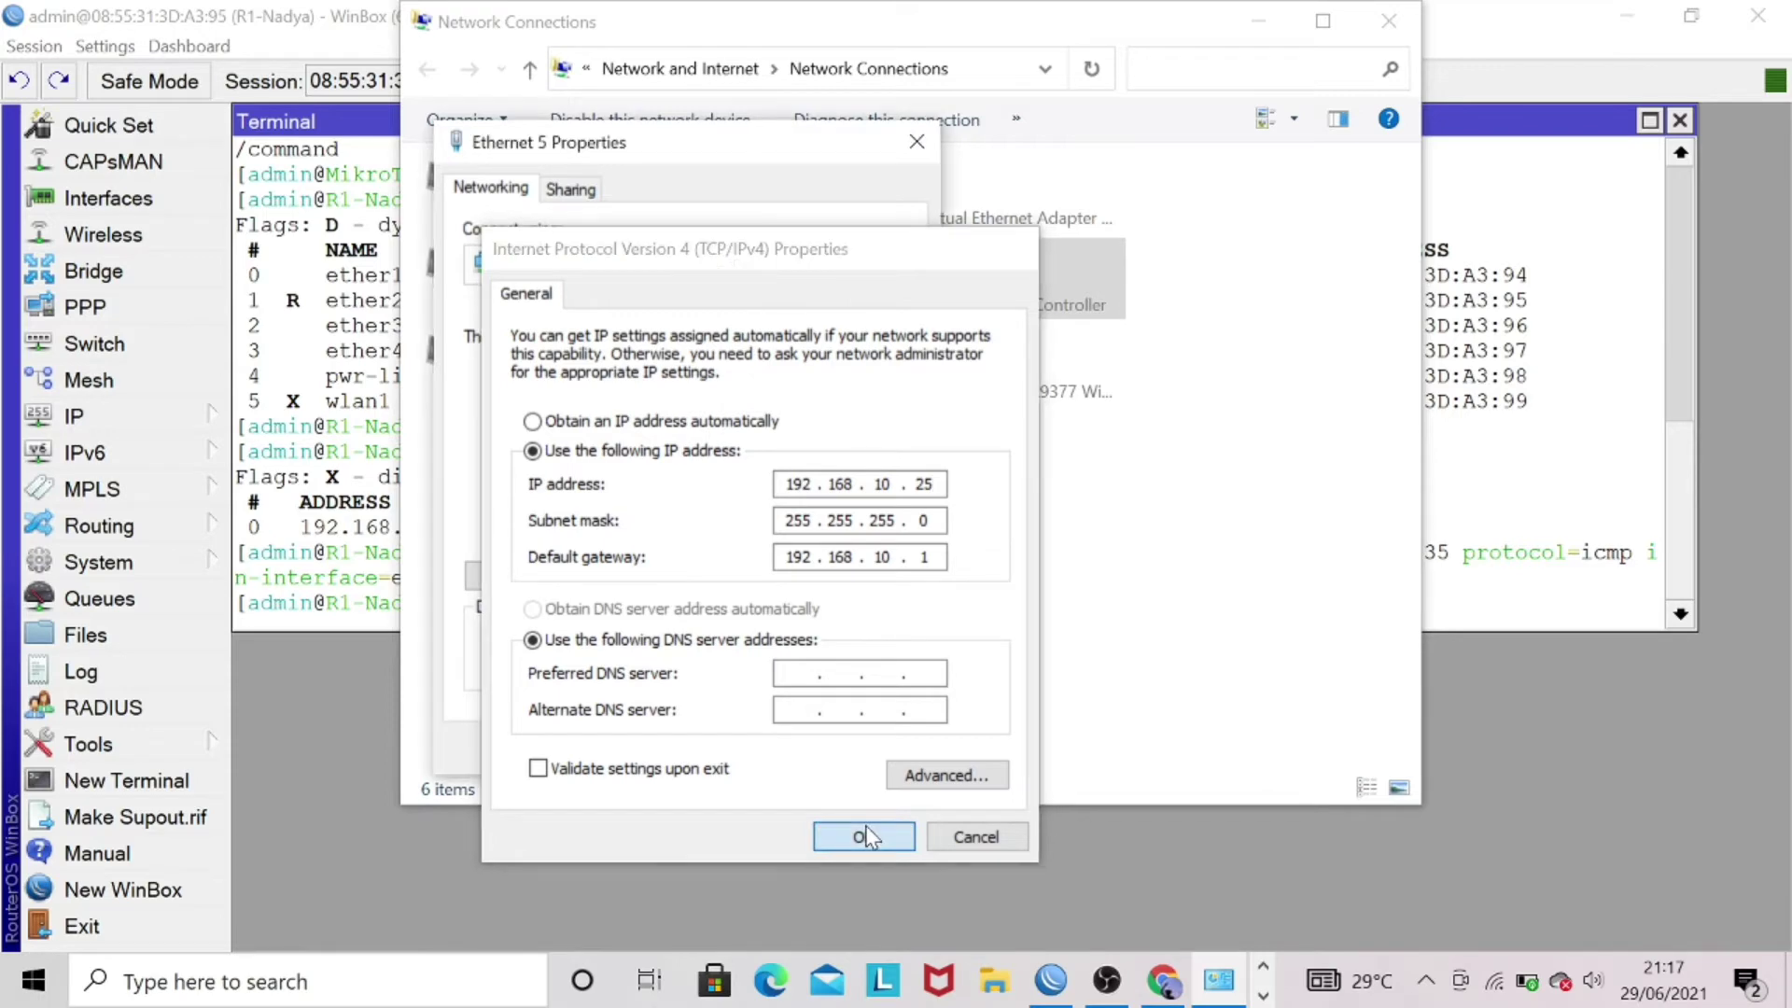
click(782, 746)
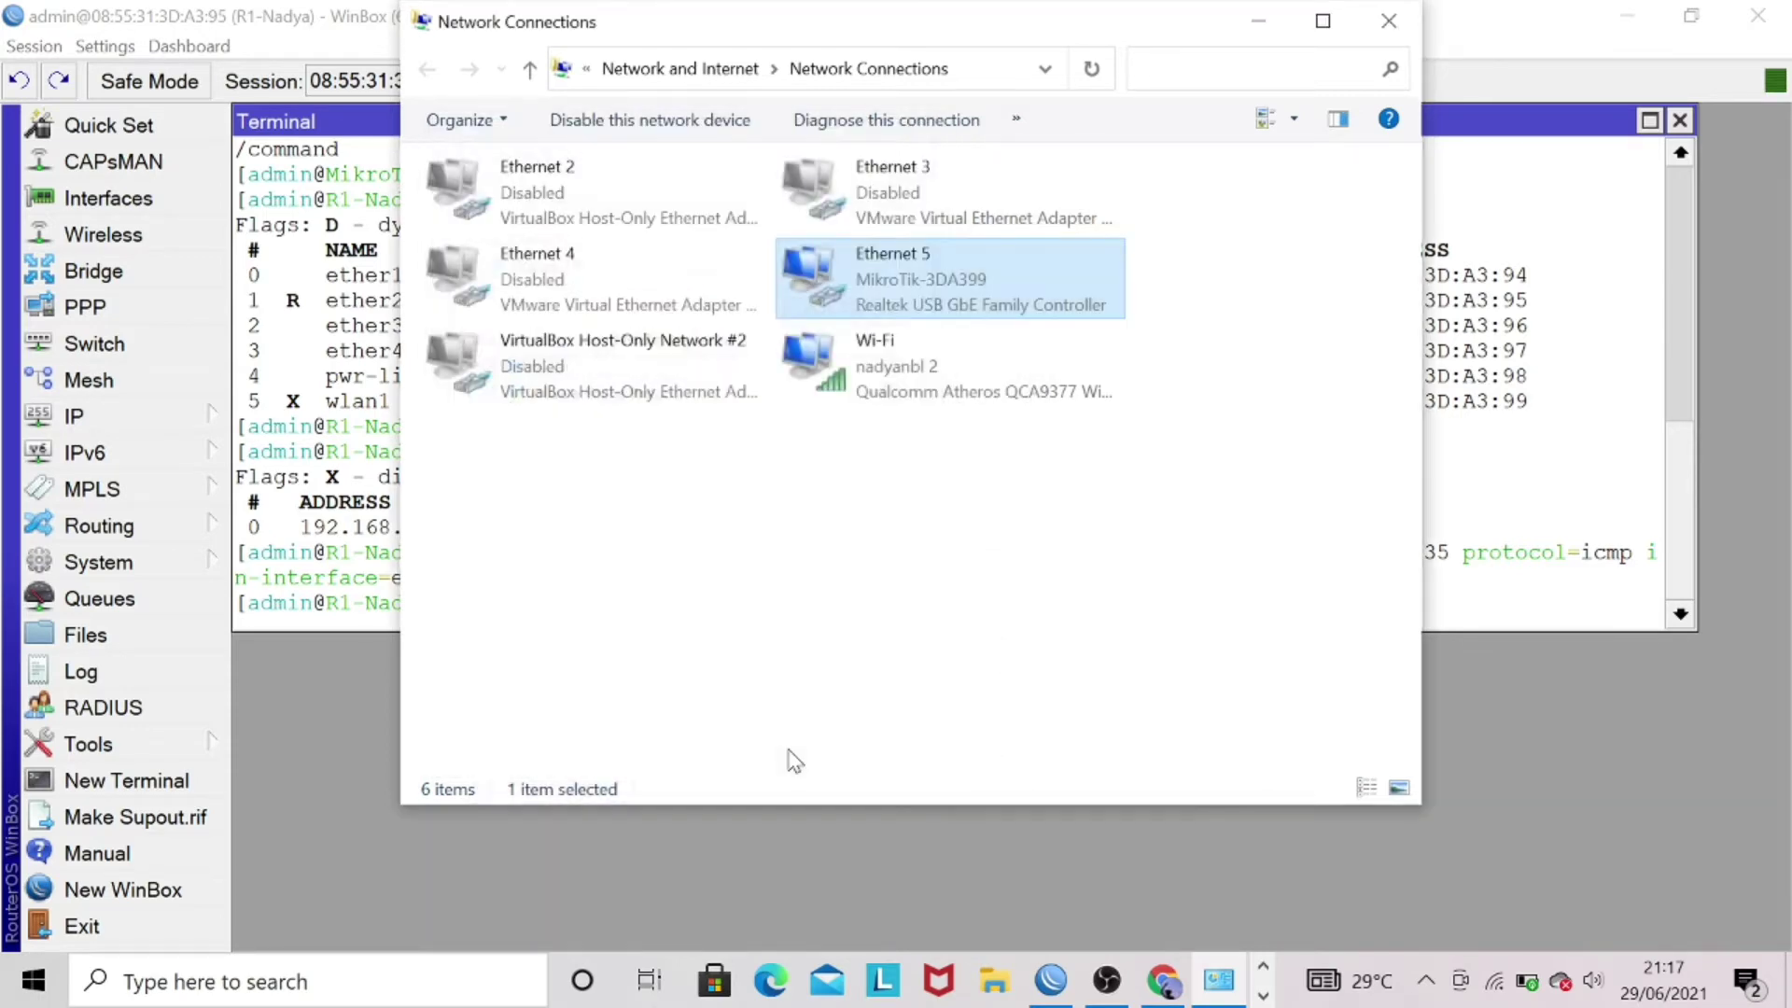
right_click(1050, 297)
click(1087, 341)
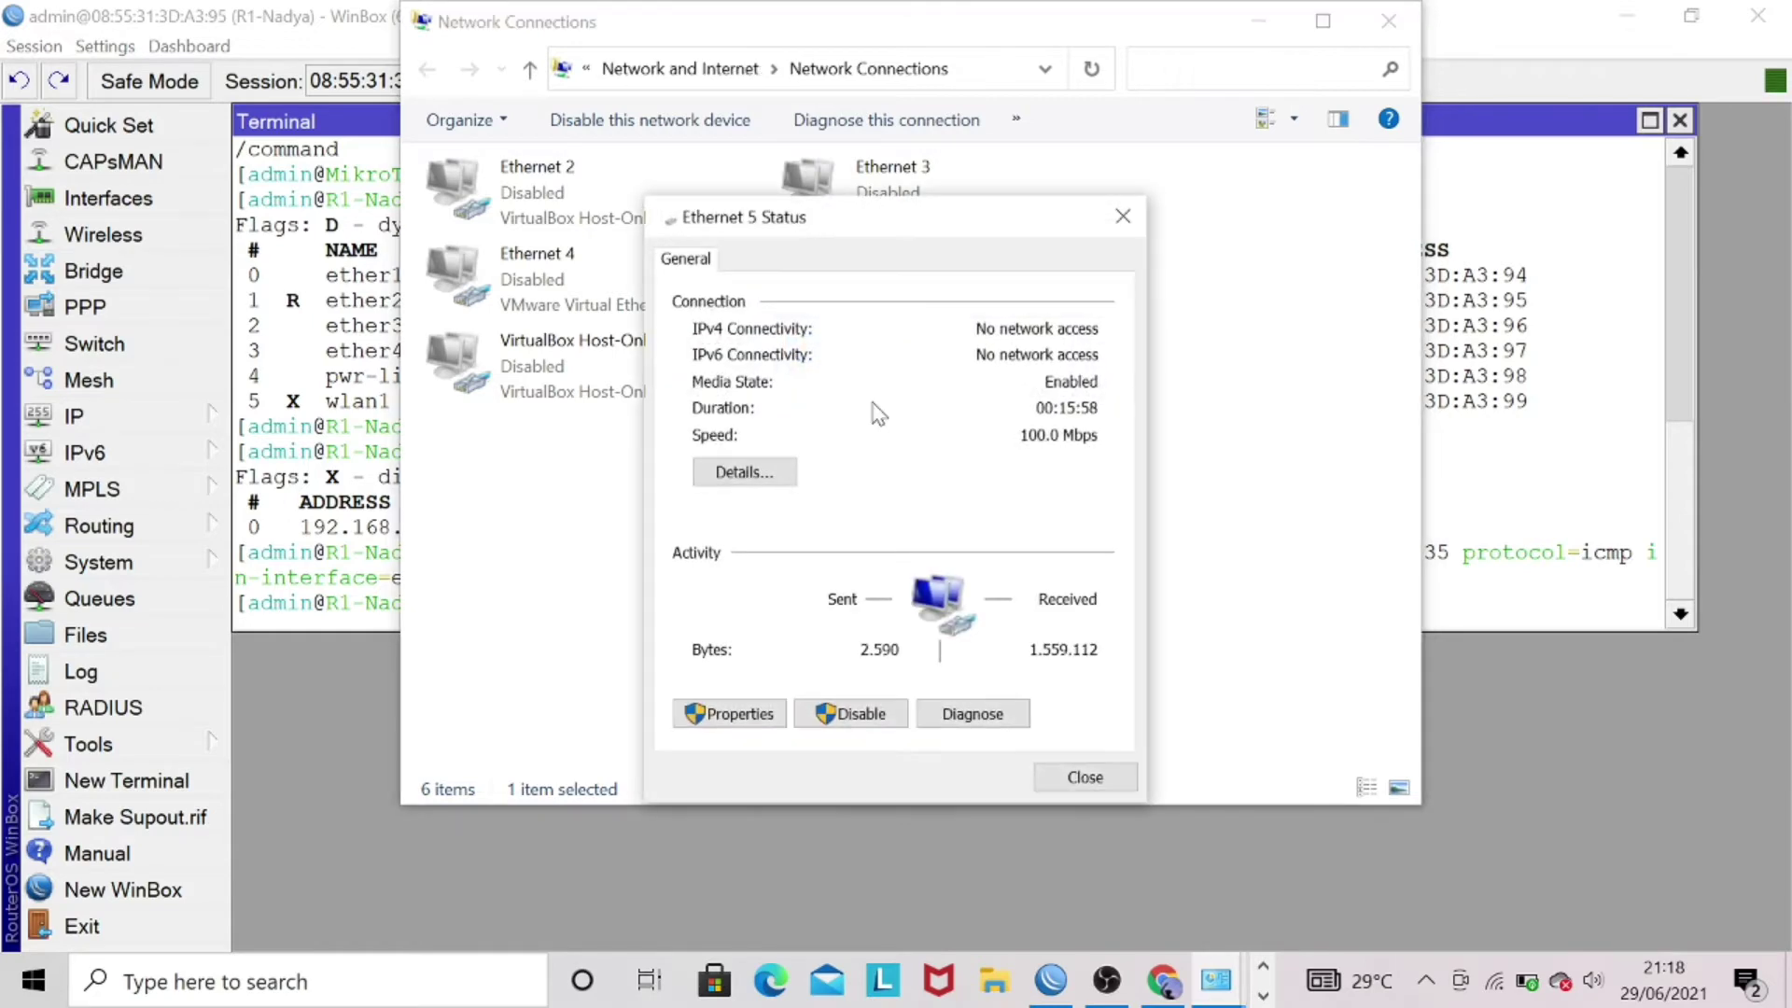
click(751, 476)
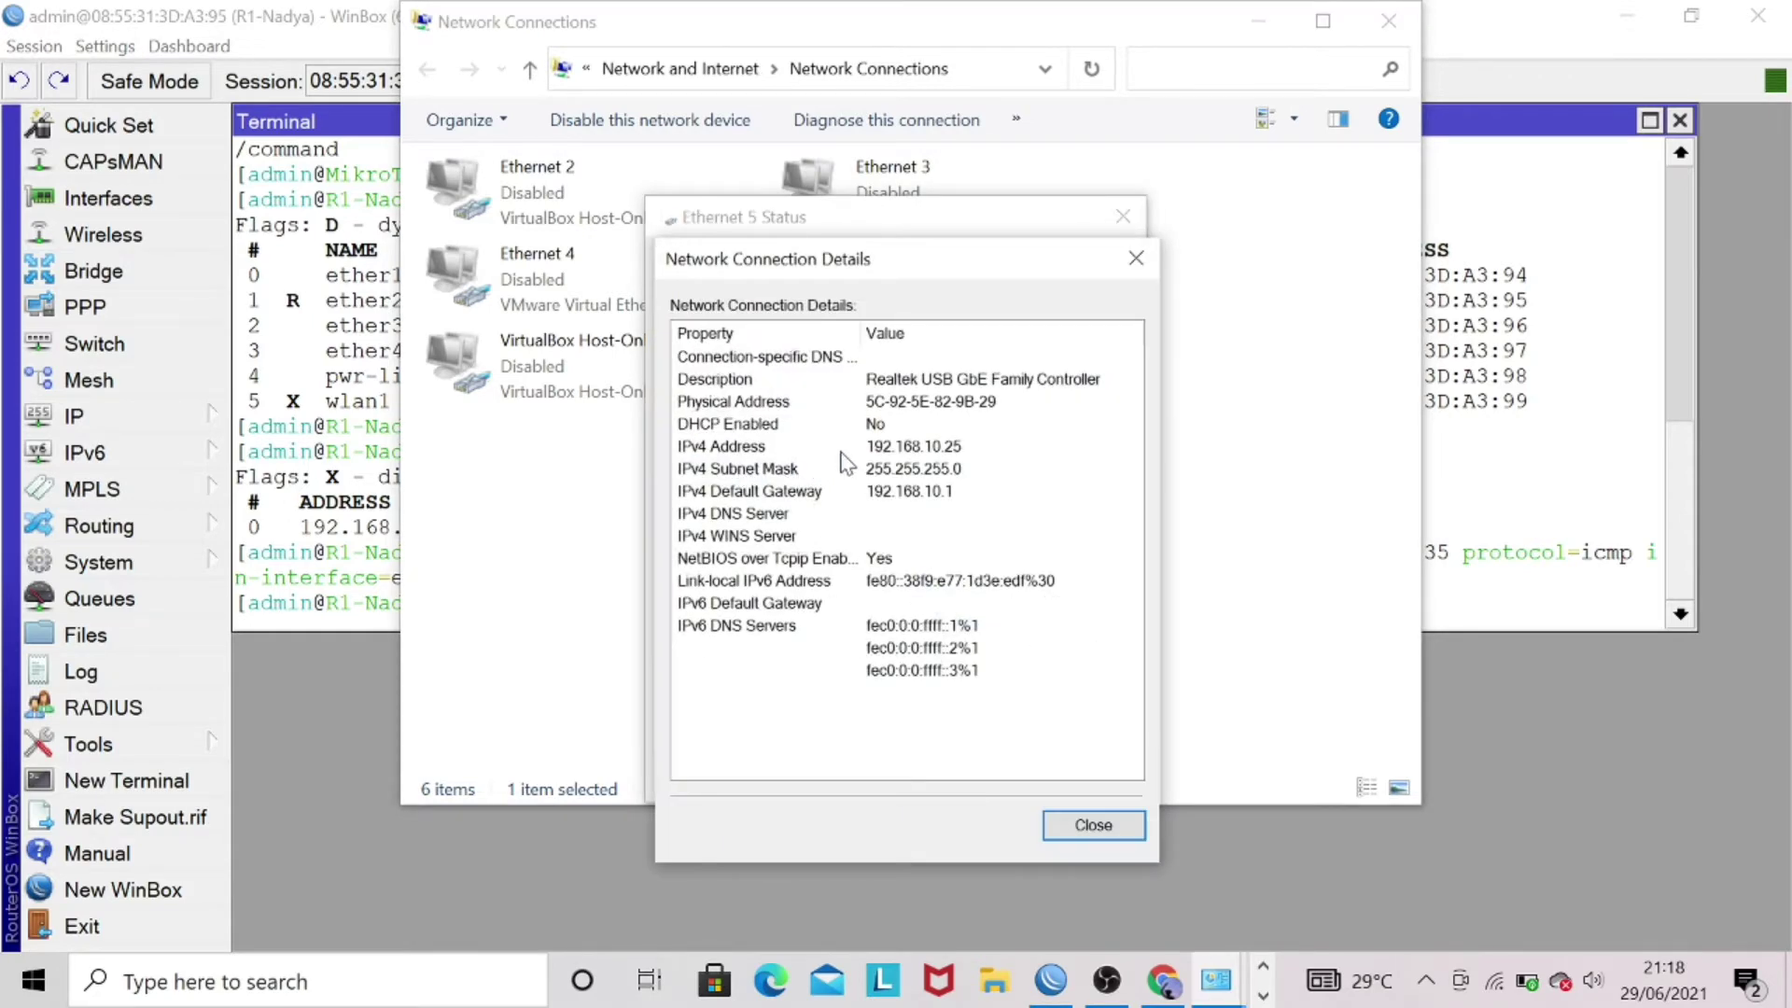
click(839, 448)
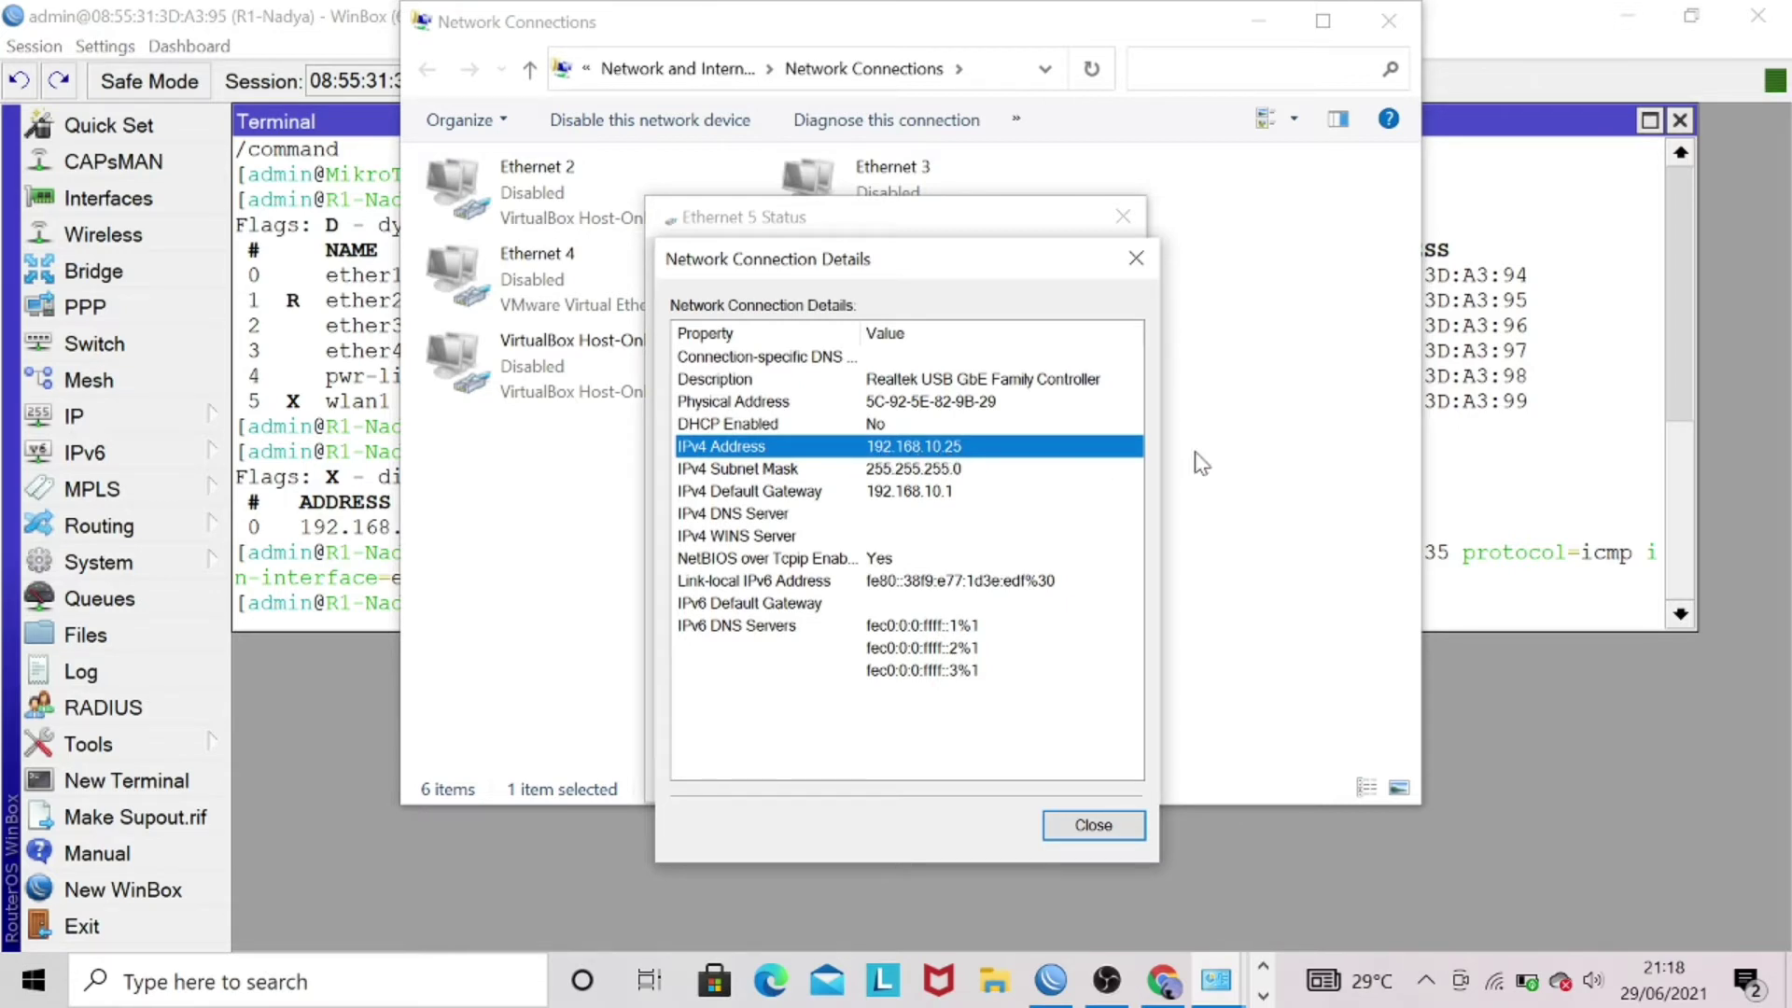
click(1136, 258)
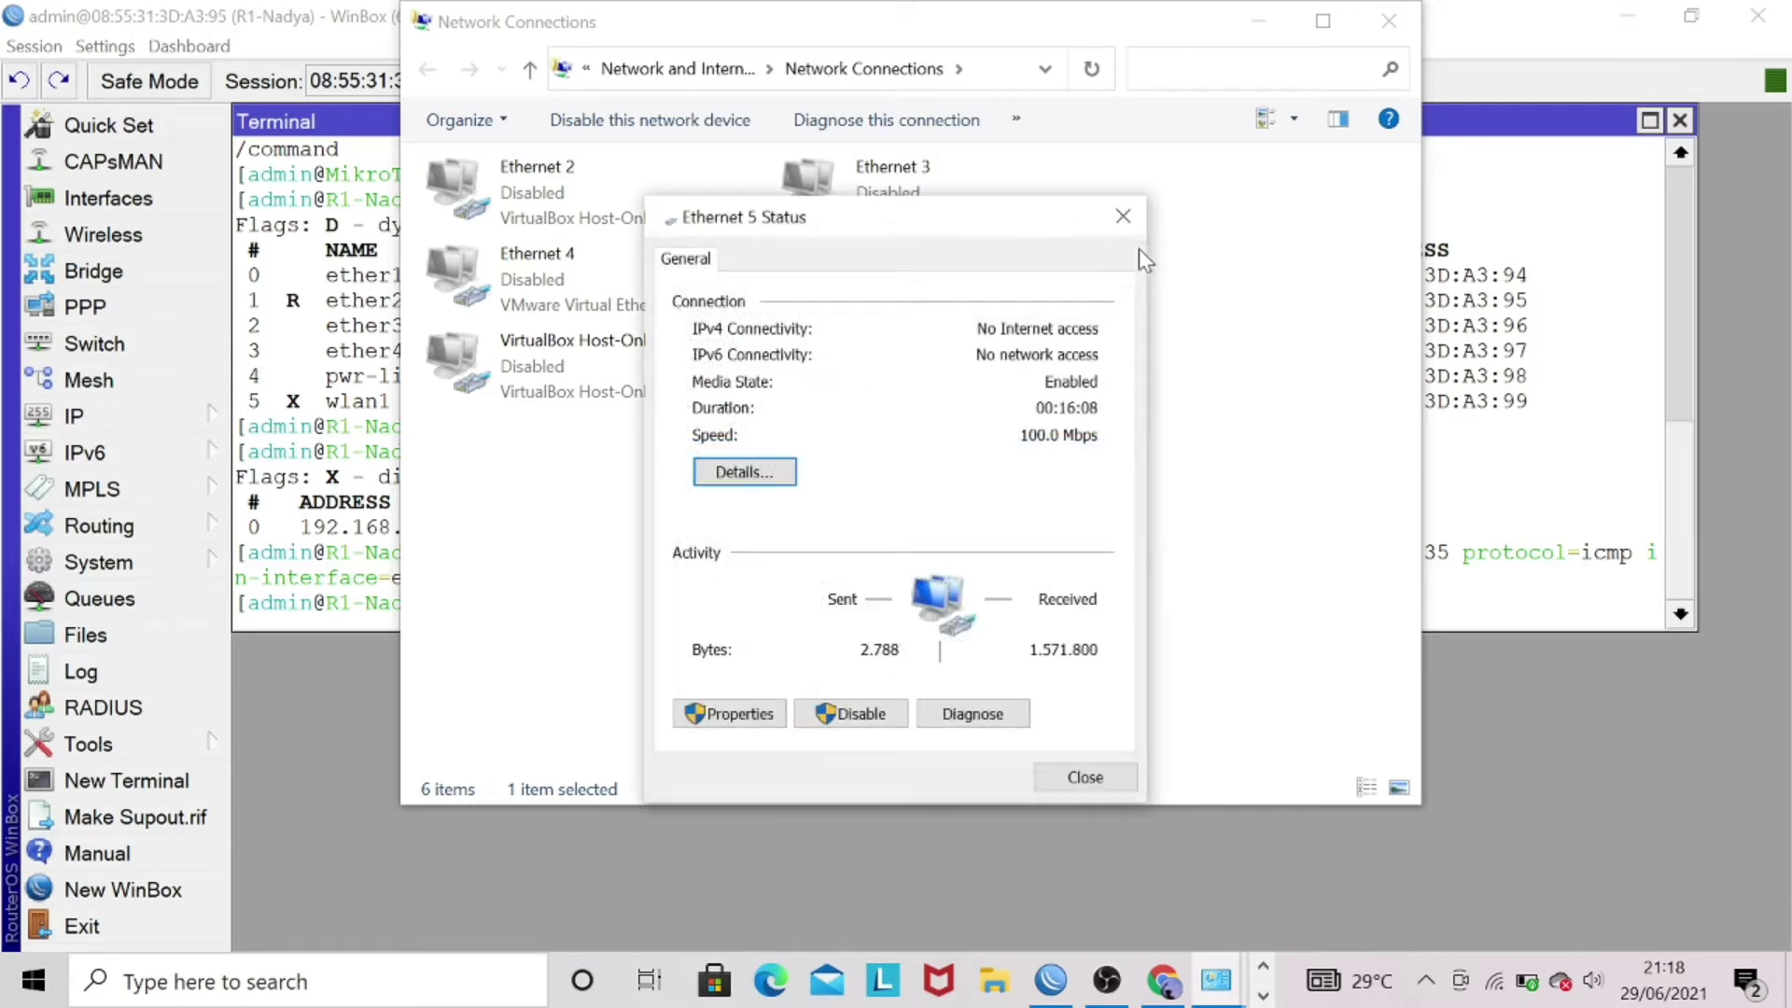
click(1123, 216)
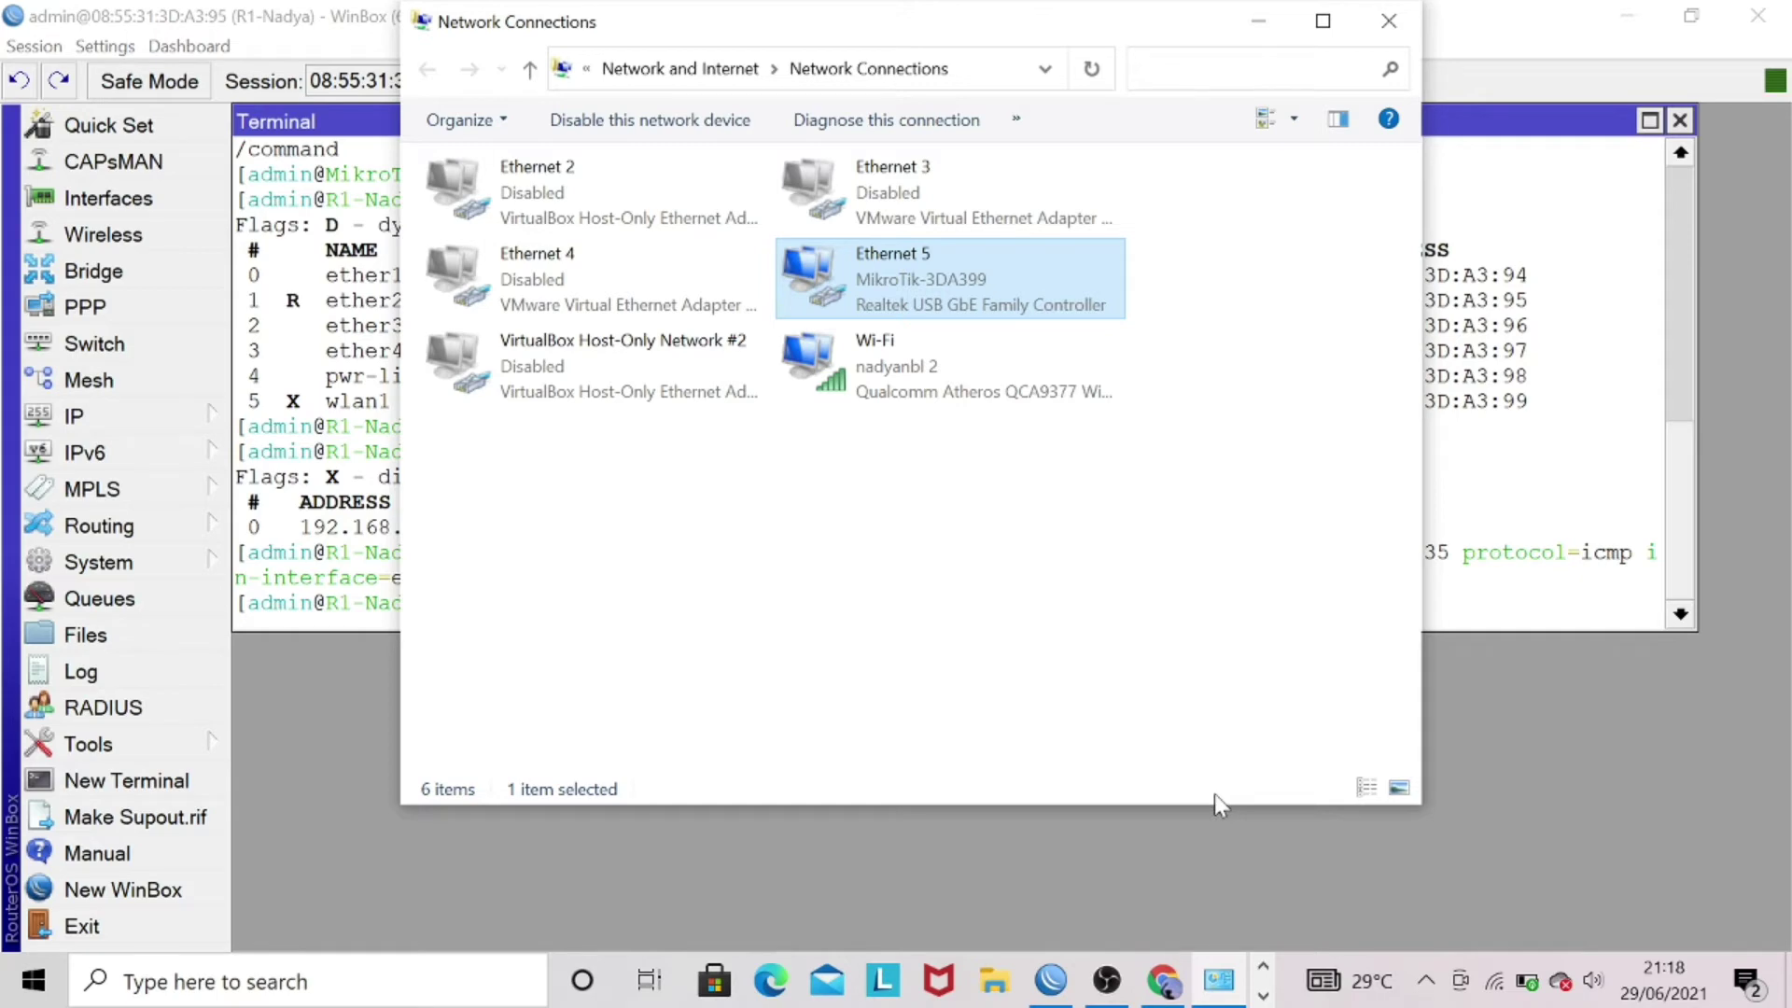
- Ping 192.168.10.1 from Command Prompt and see all four requests time out
key(super+r)
key(Return)
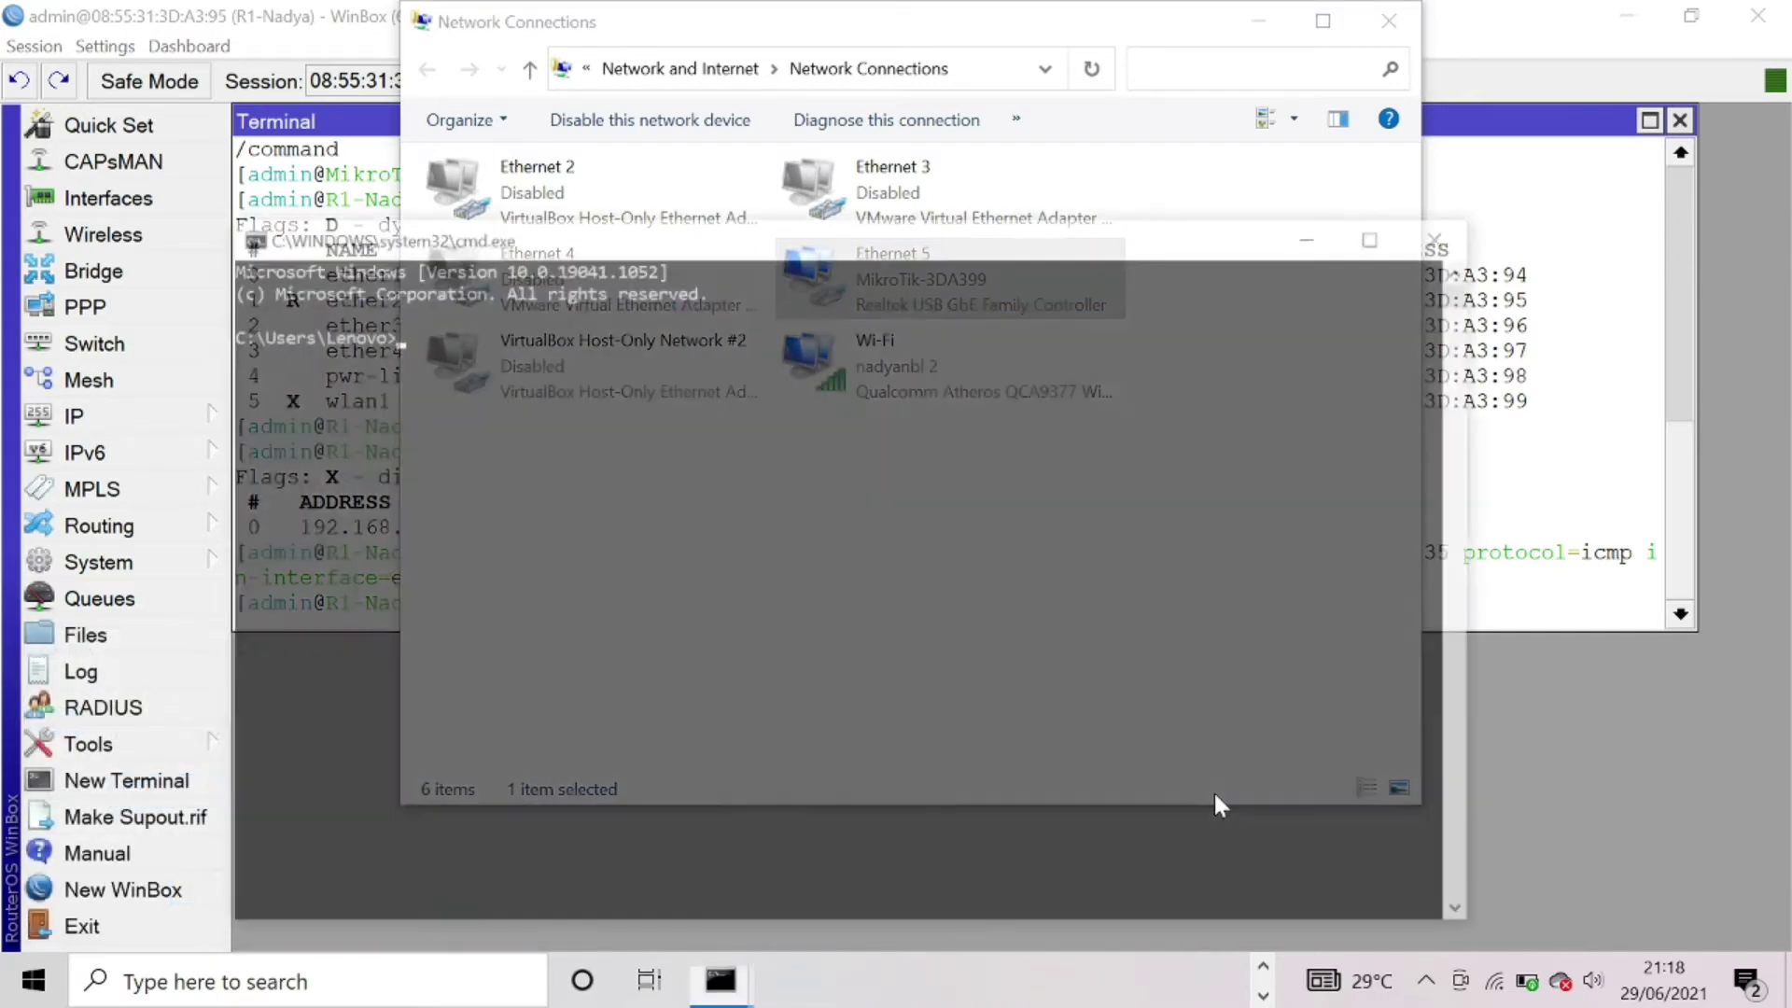
text(ping )
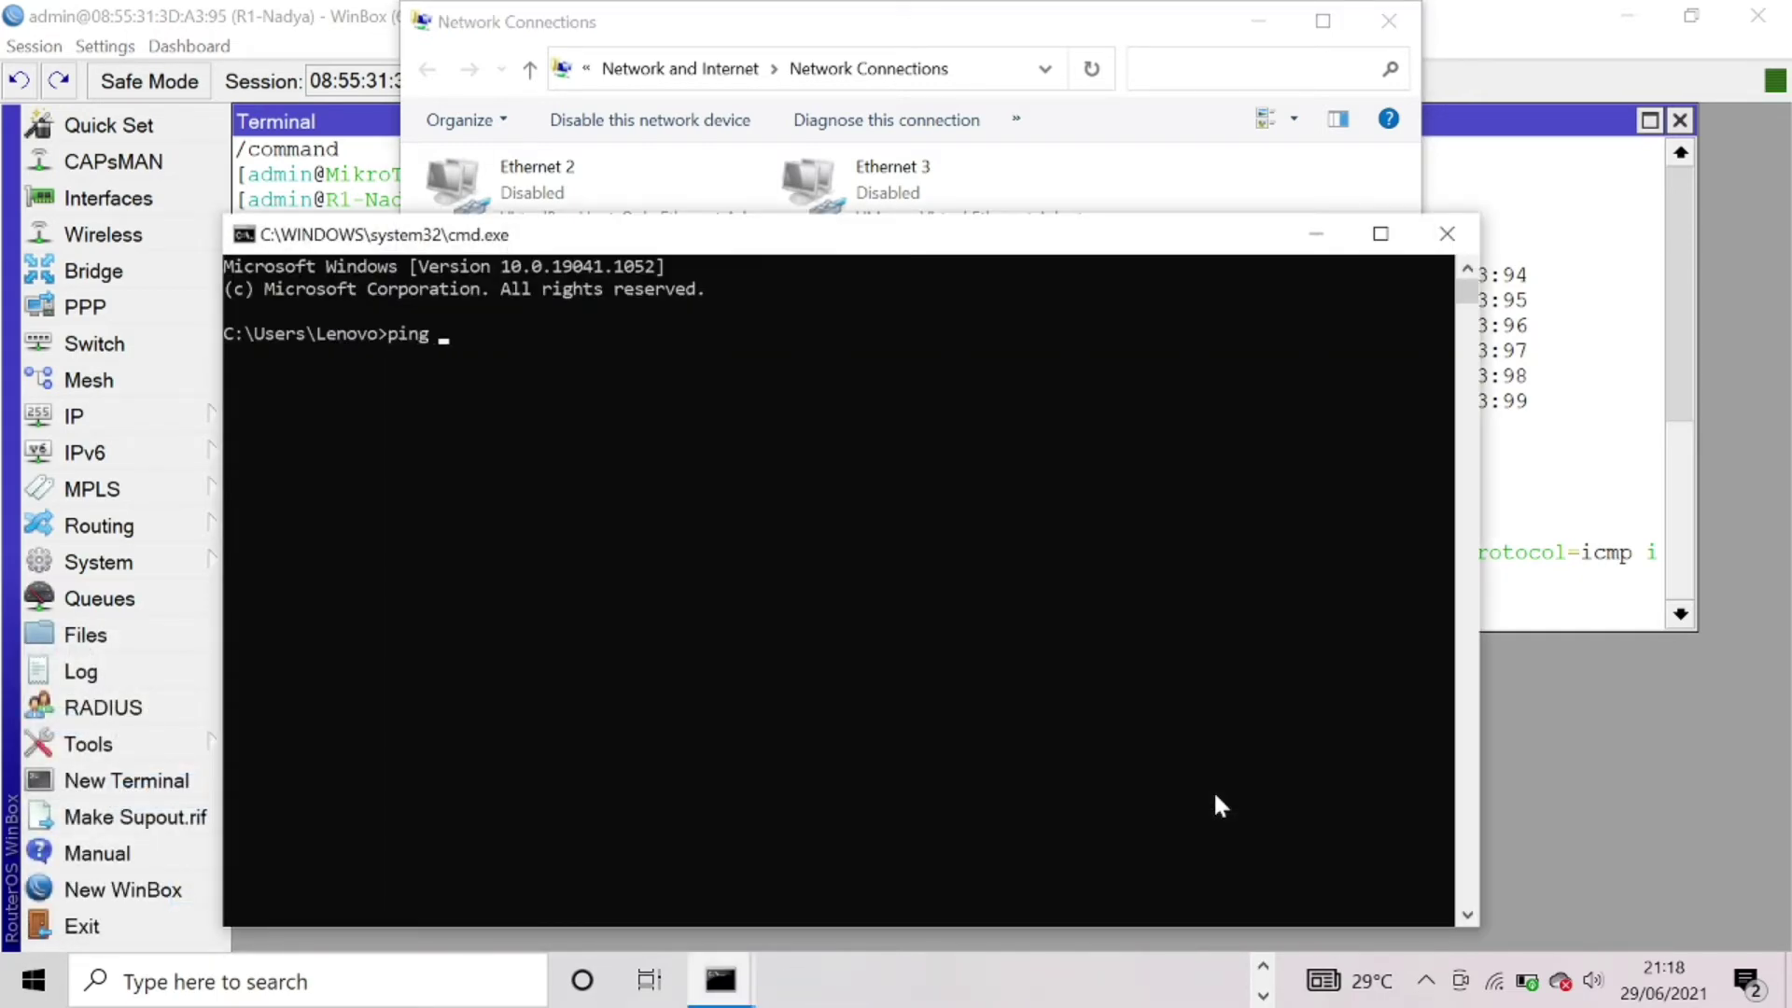
text(192.168.10.1)
key(Return)
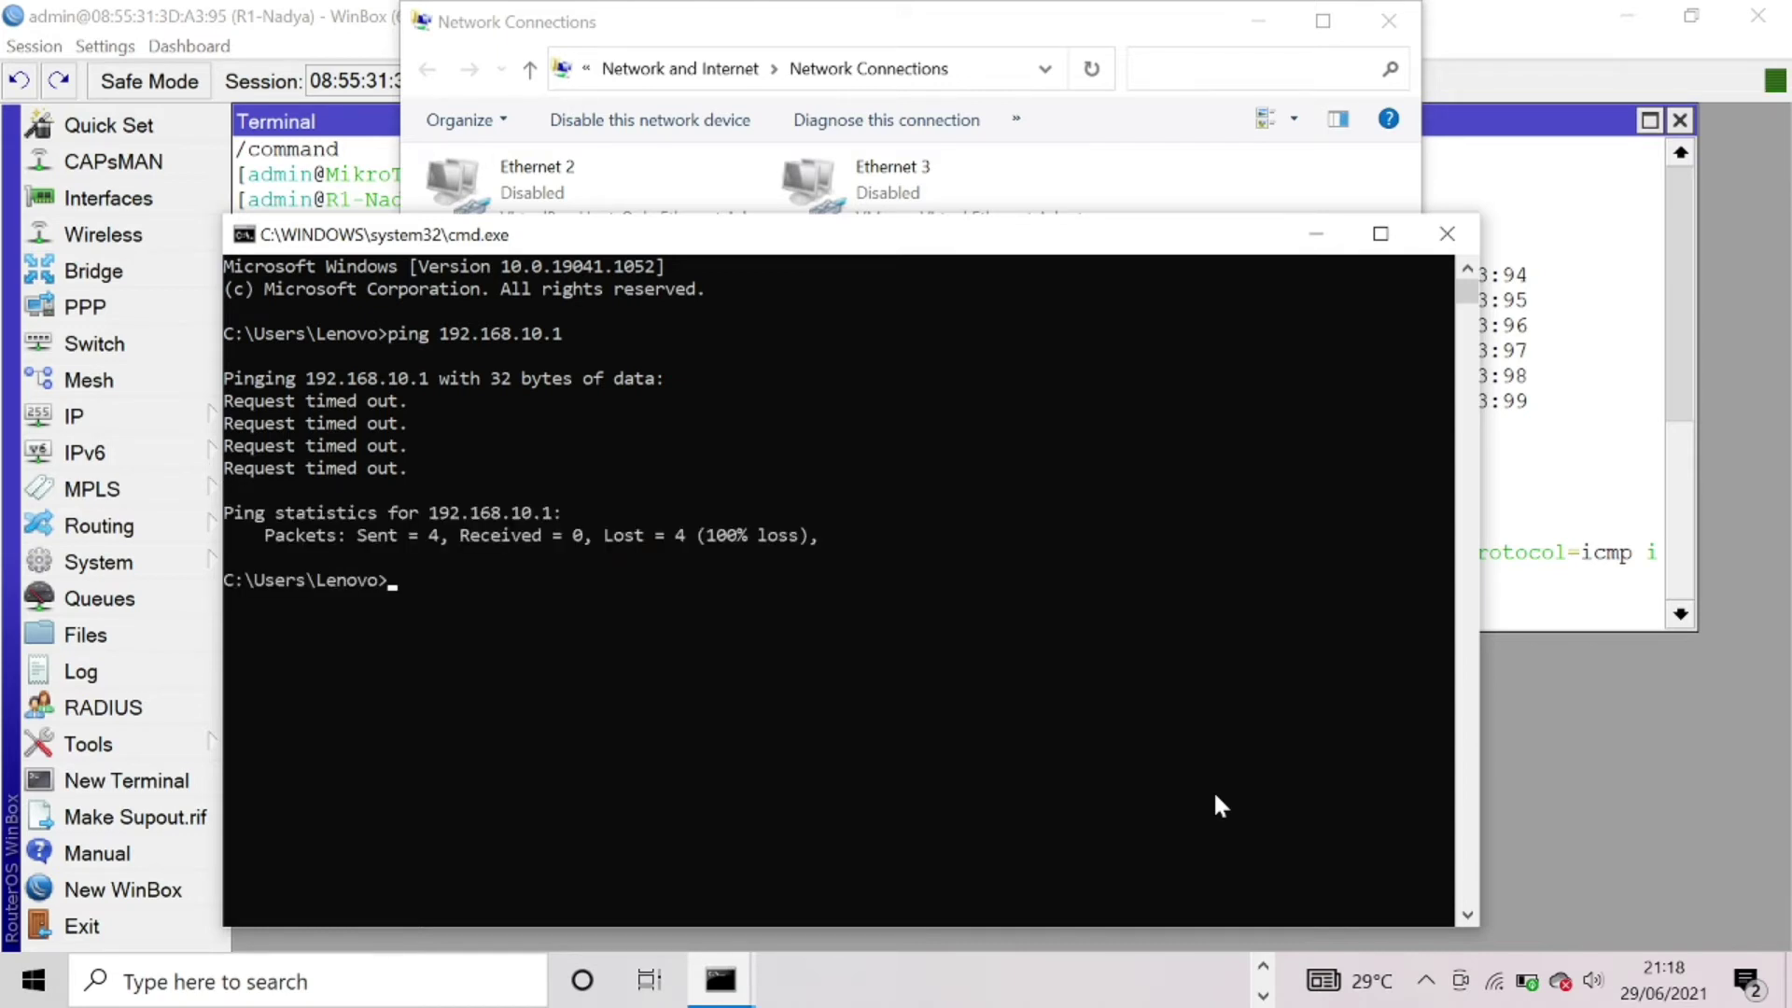
- Launch PuTTY and open a Telnet connection to 192.168.10.1
click(233, 981)
text(p)
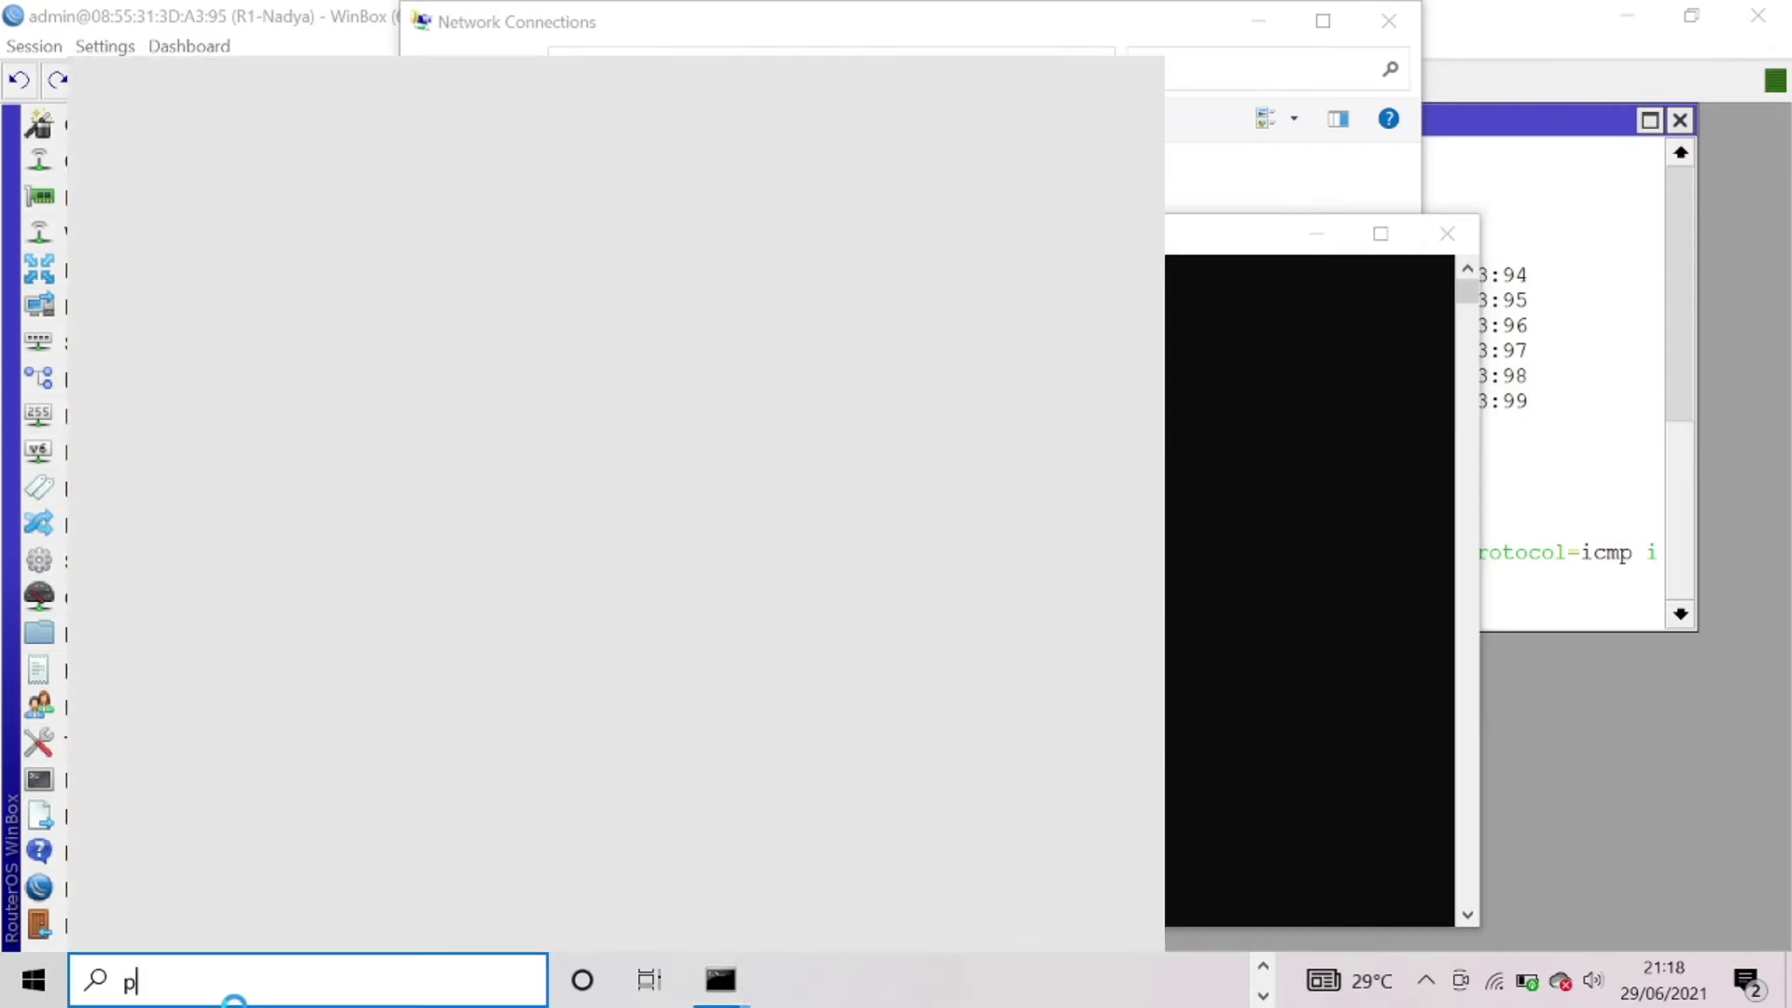
text(u)
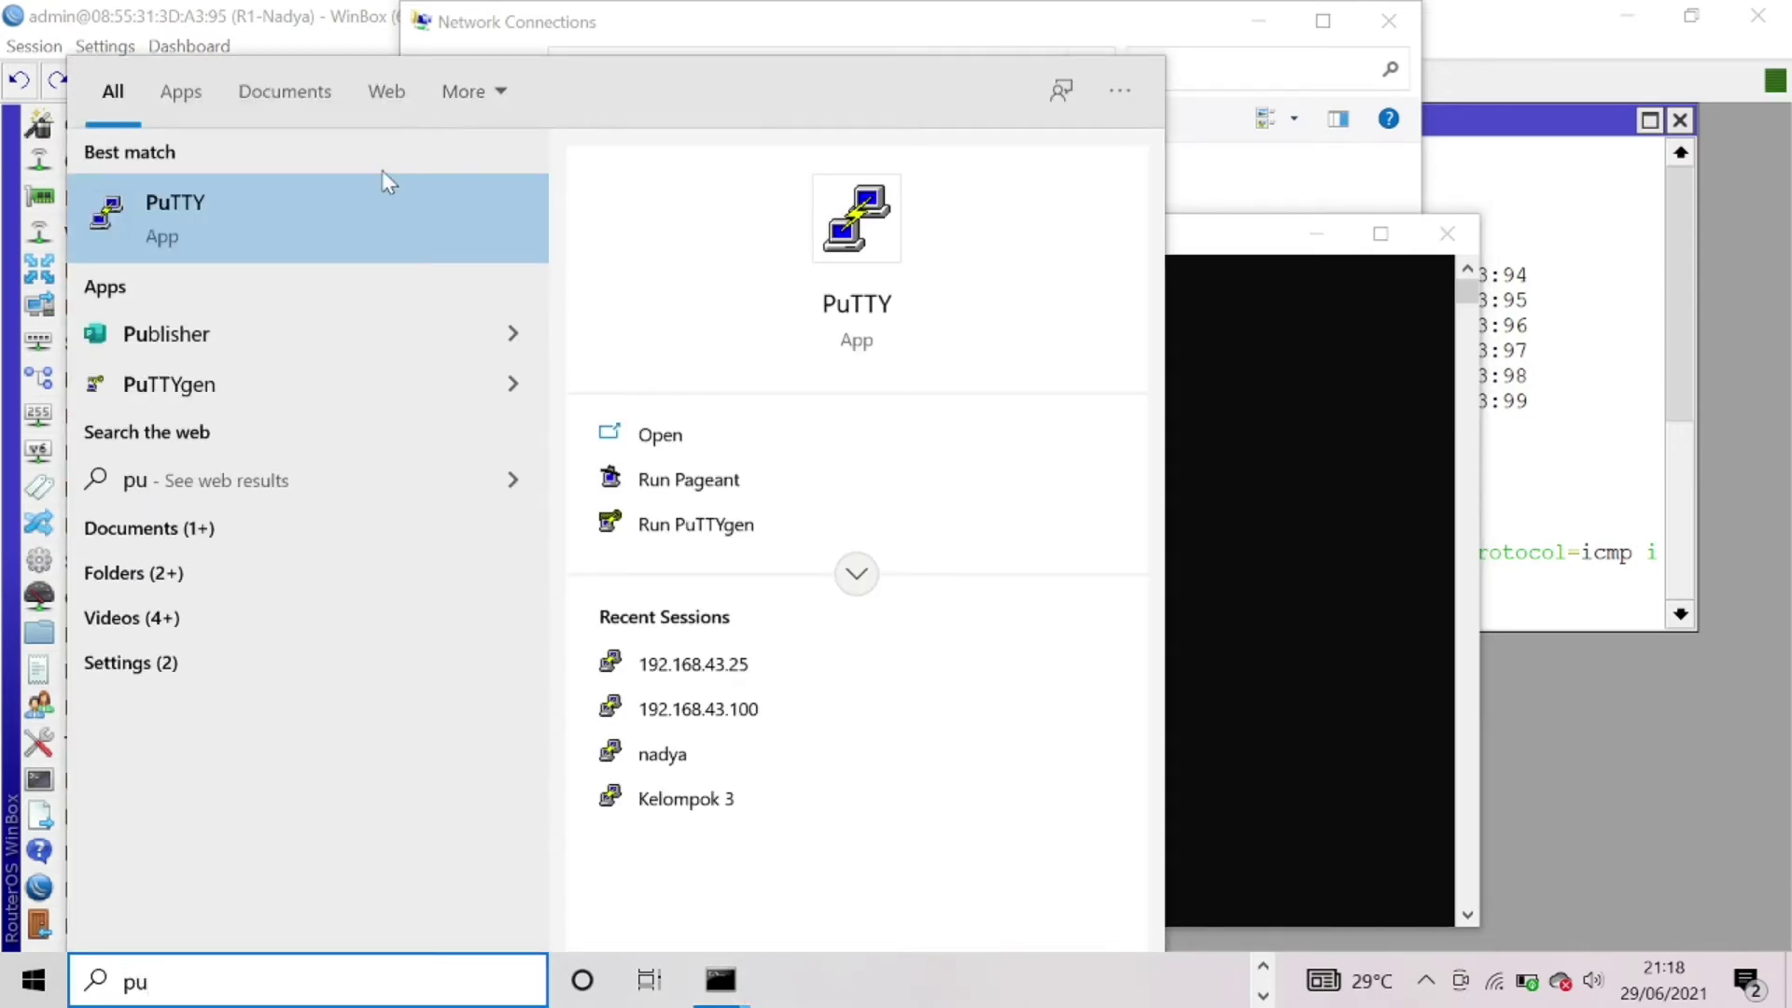
click(383, 182)
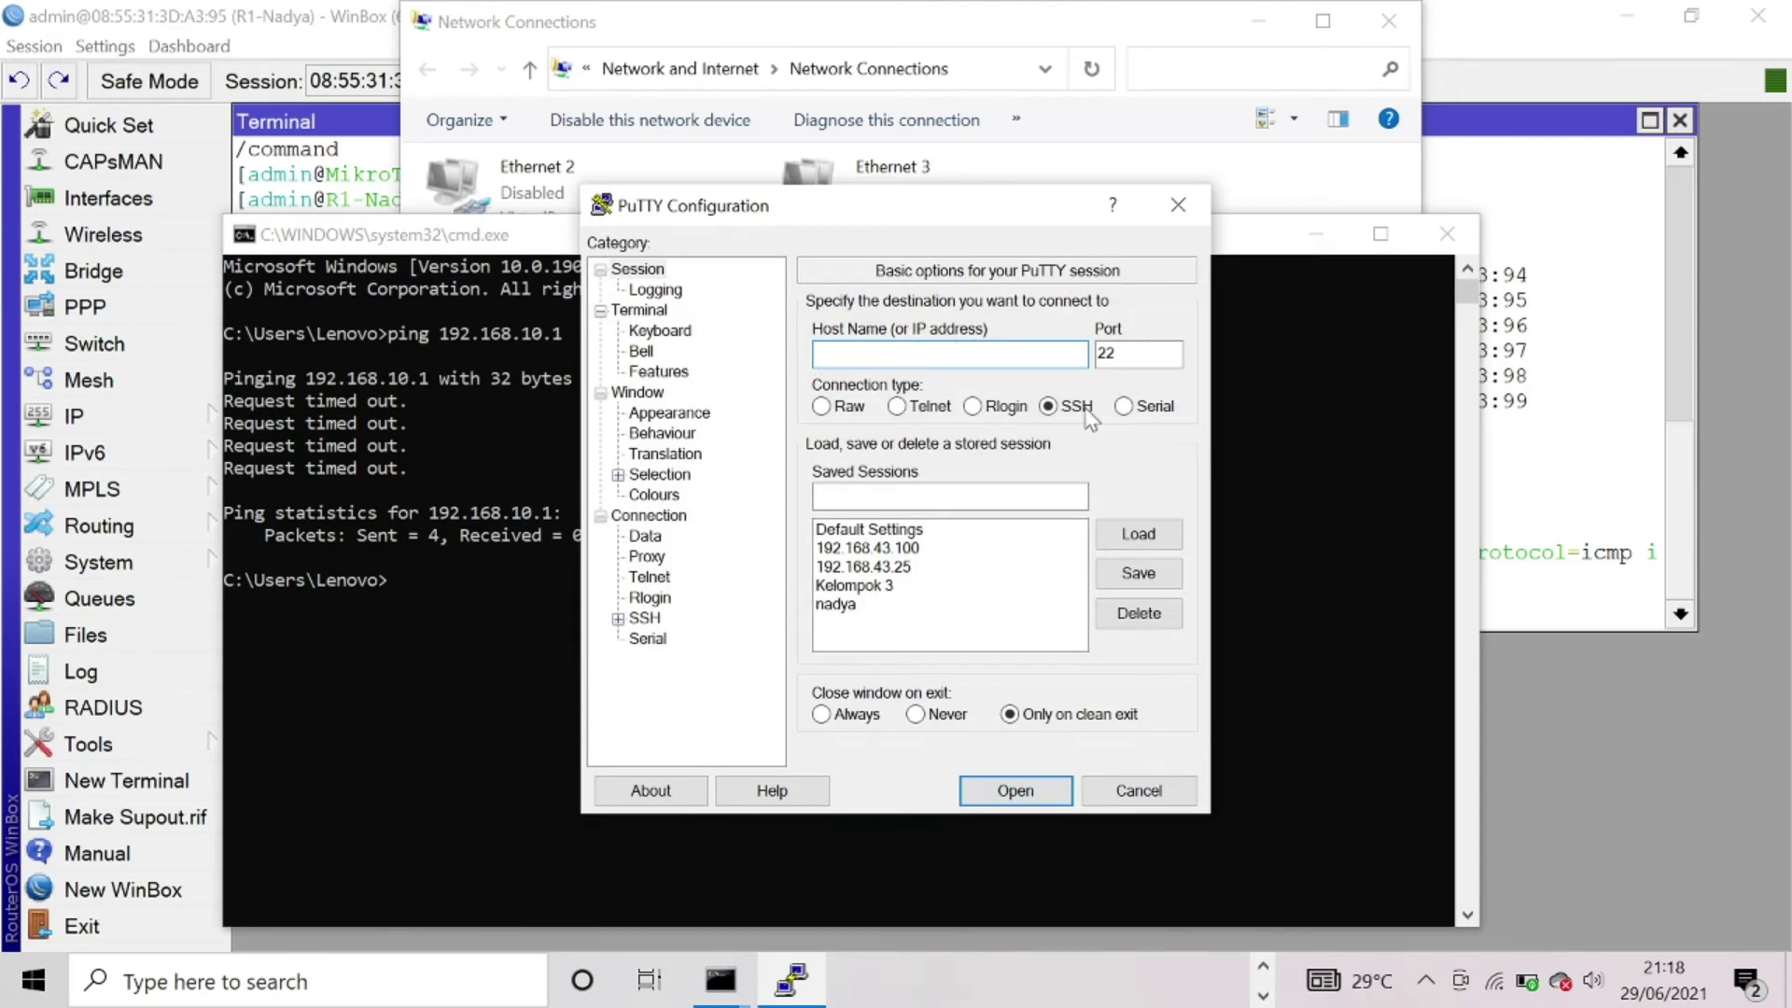
click(908, 408)
click(933, 353)
text(192.168.10.1)
click(1178, 353)
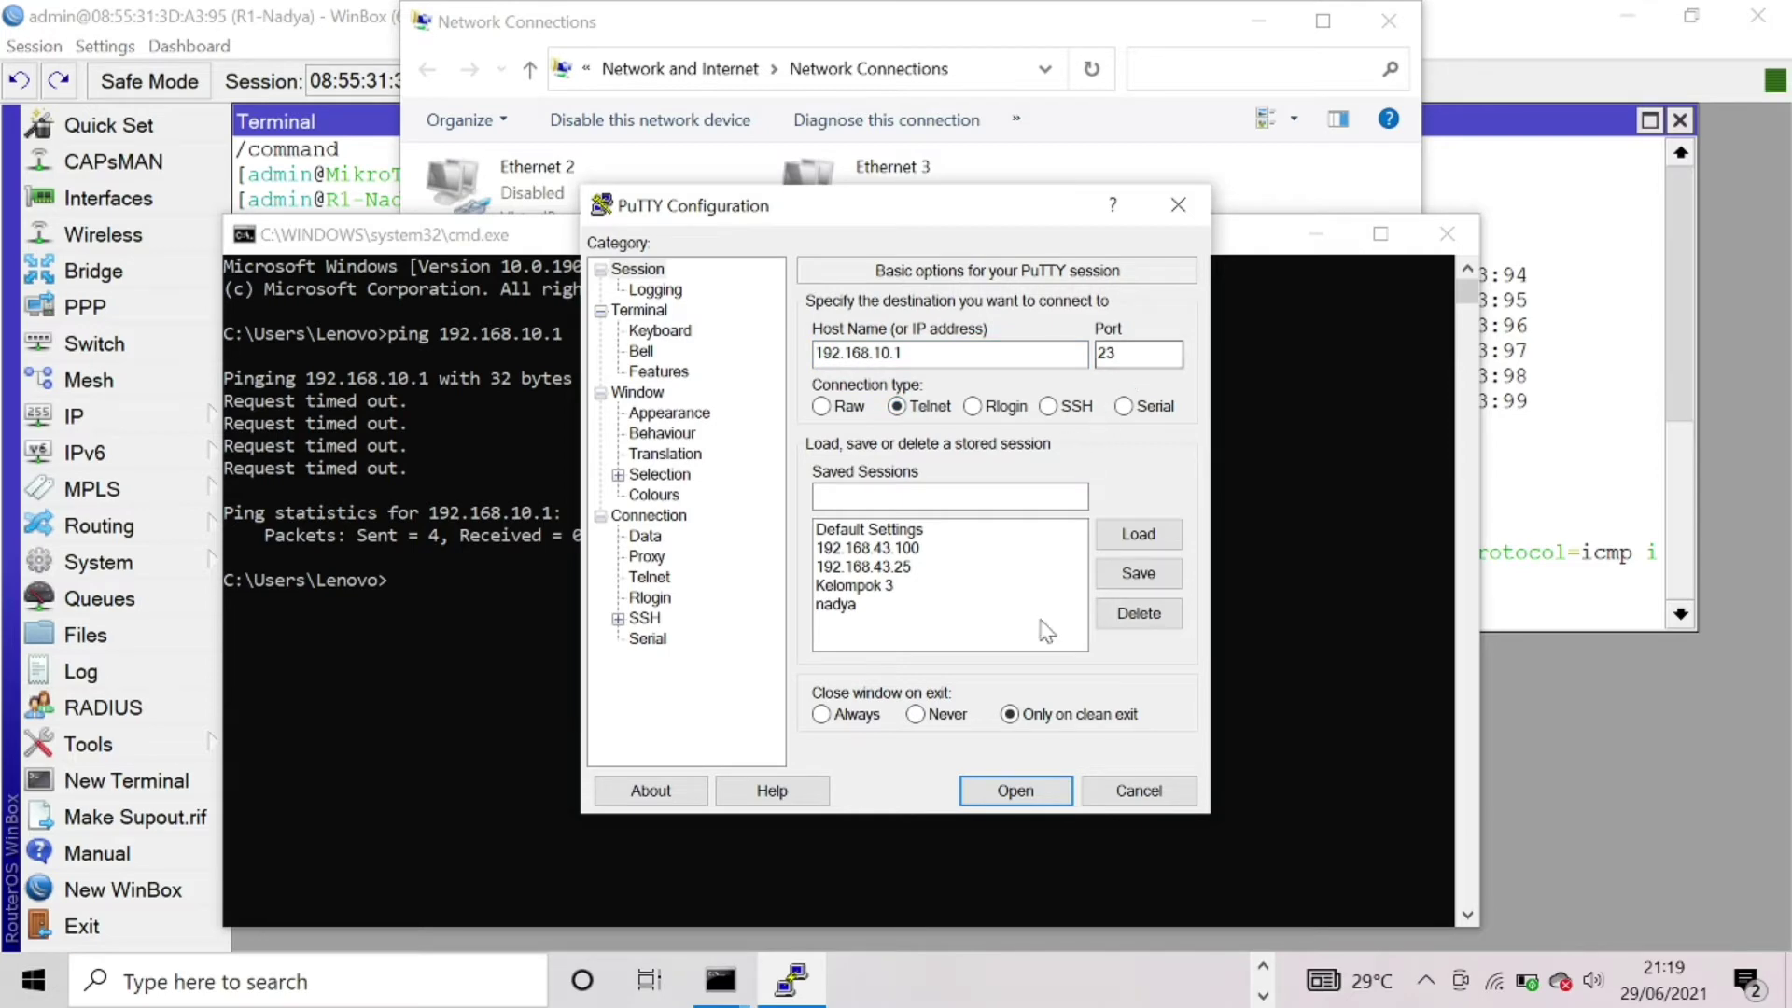
click(987, 794)
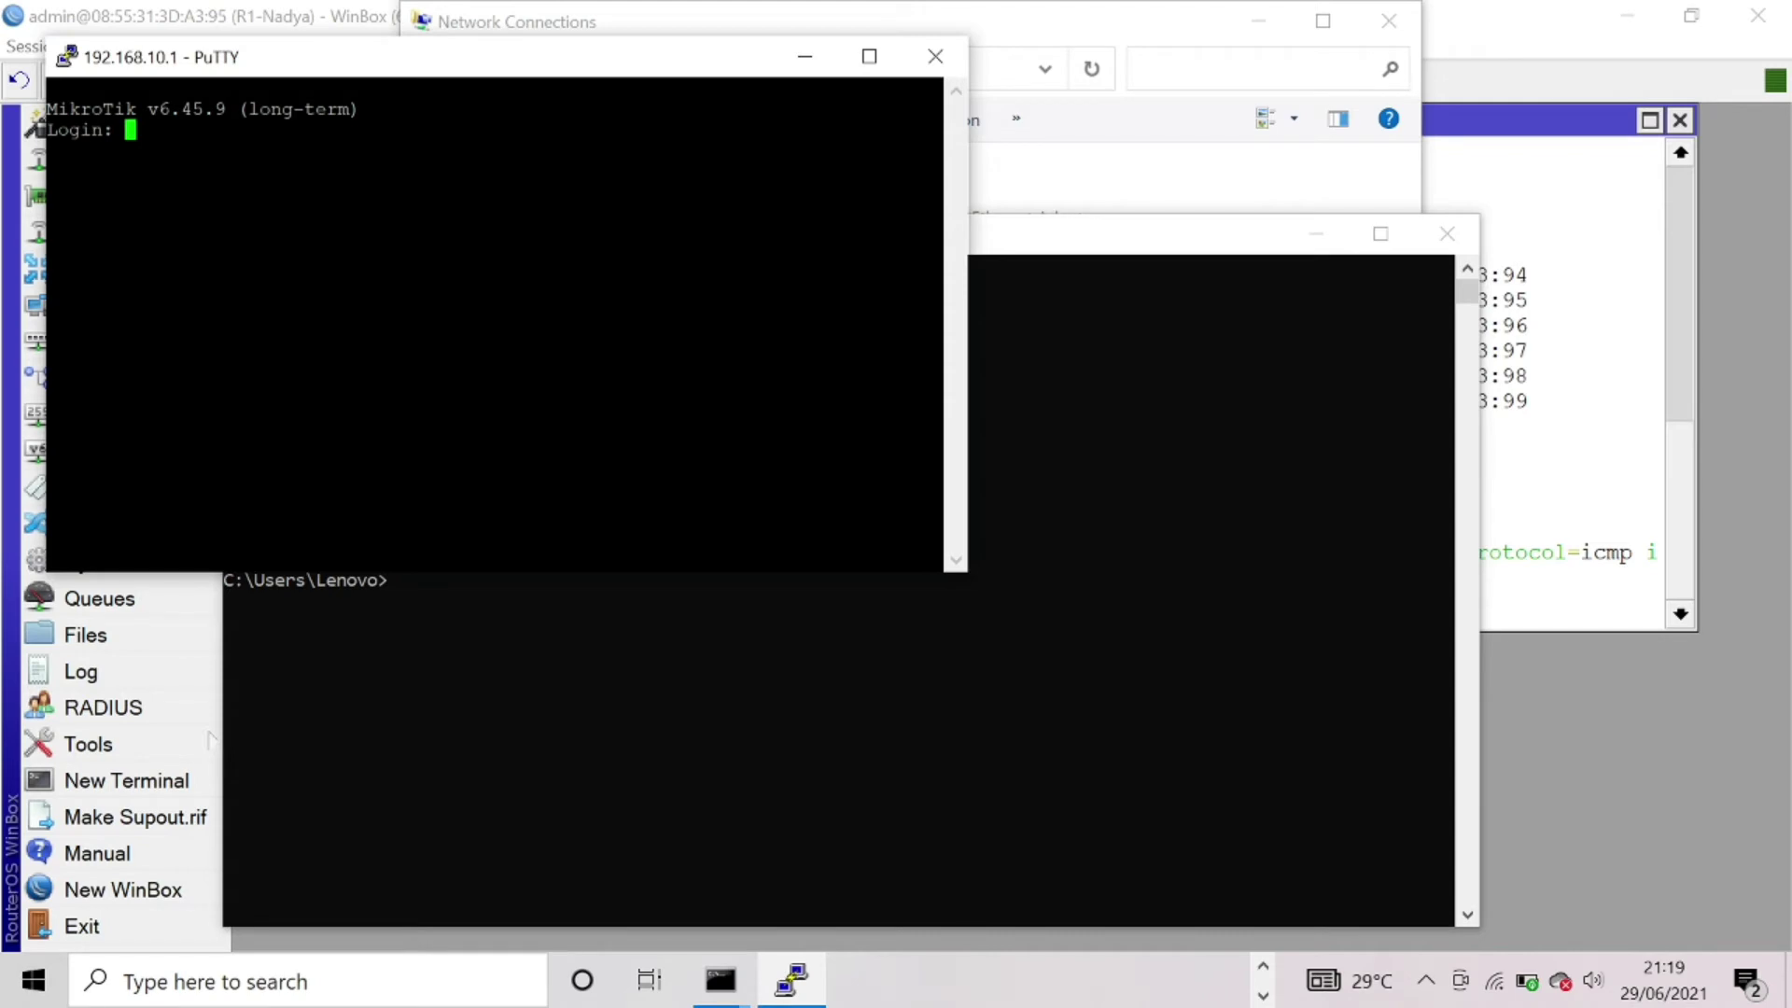
- Log in to RouterOS as admin, then minimize PuTTY and Command Prompt
text(admin)
key(Return)
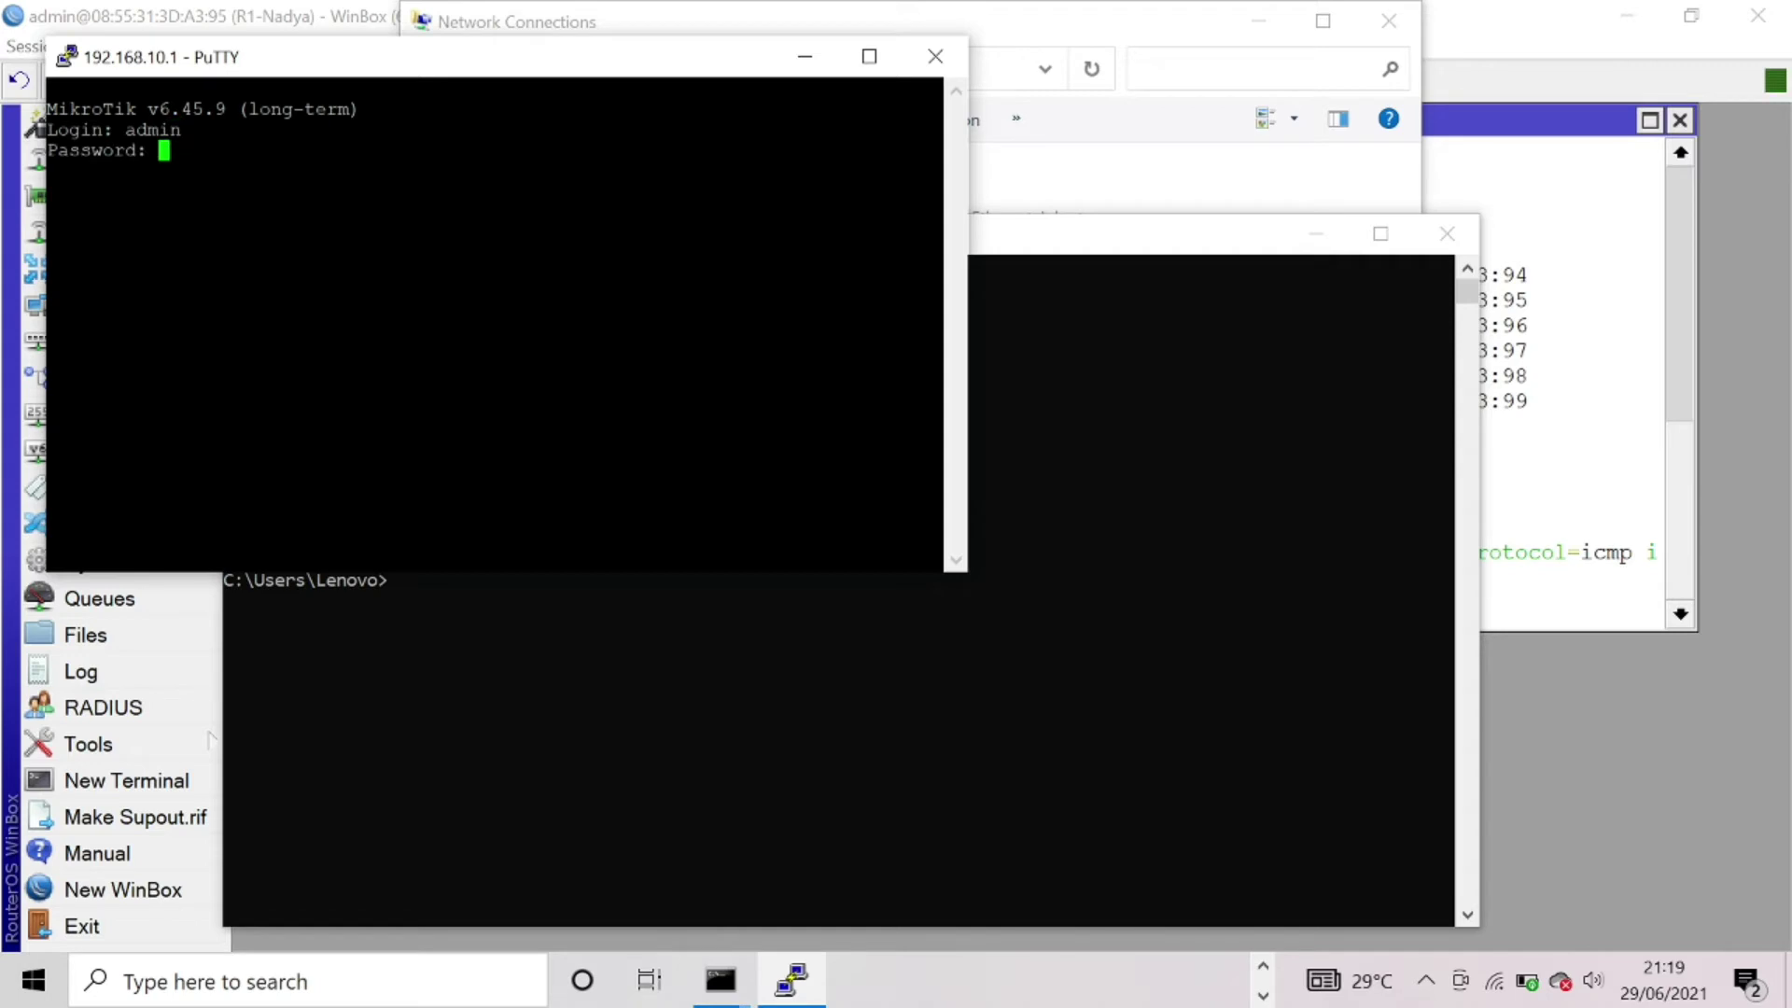
key(Return)
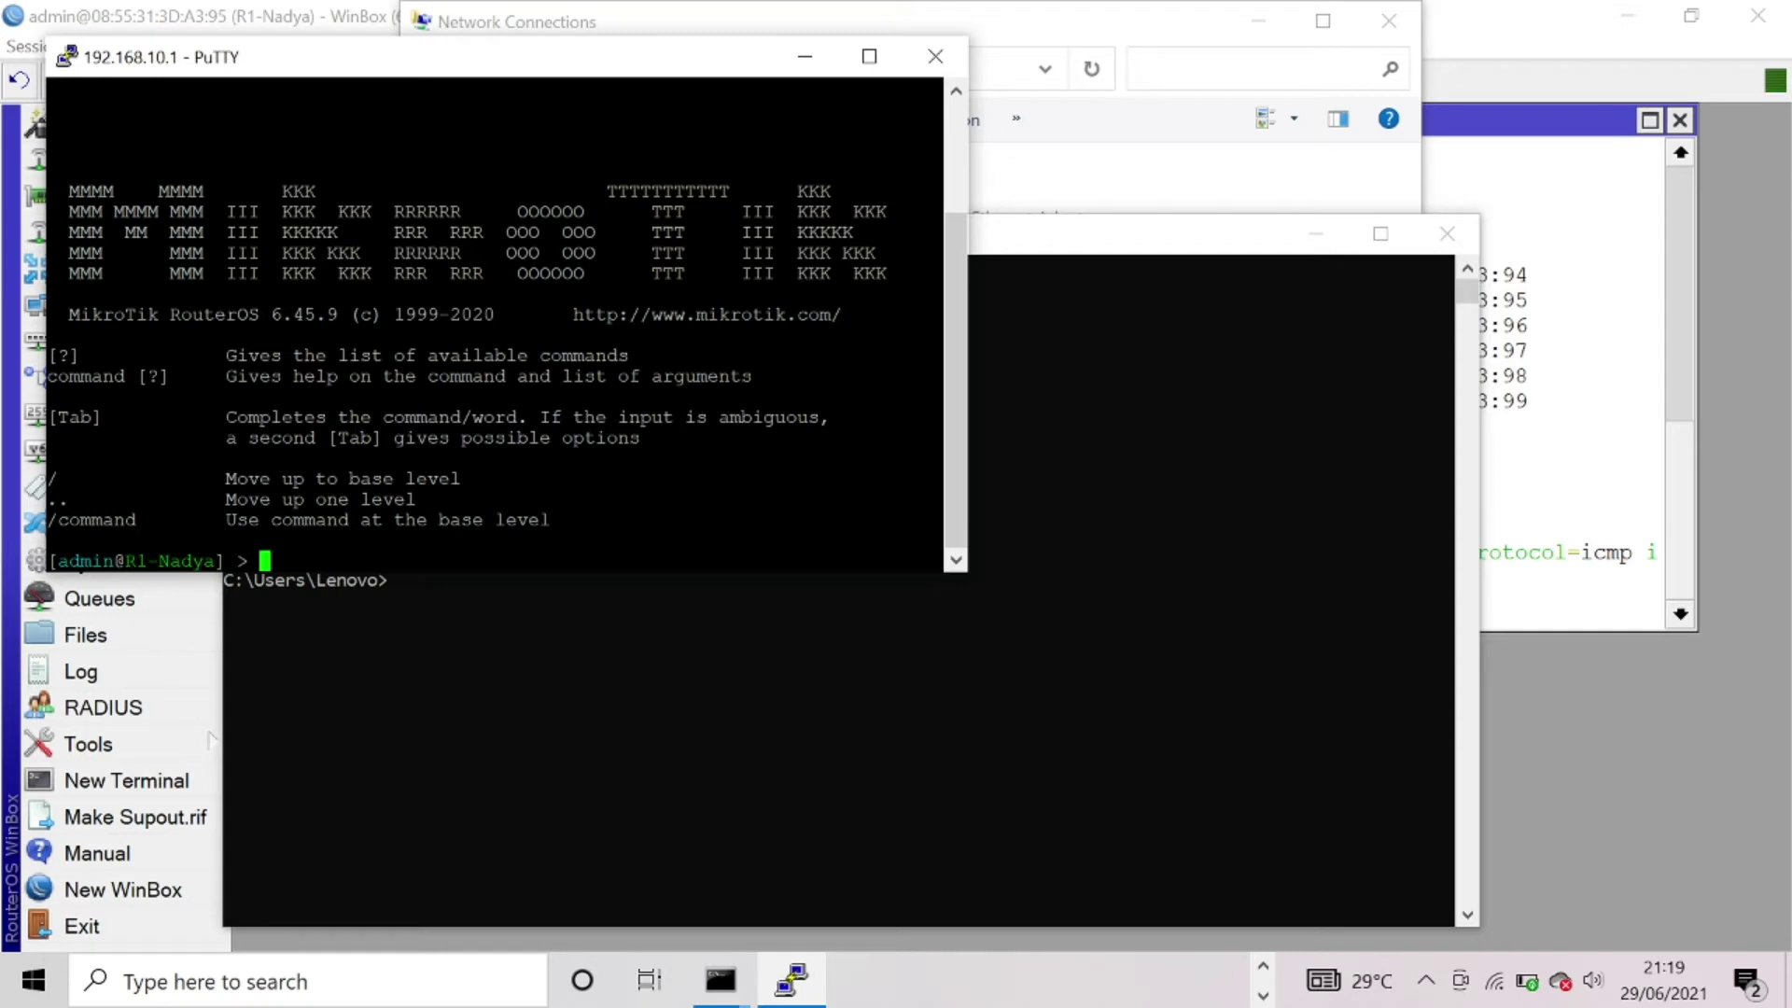
click(804, 56)
click(1345, 235)
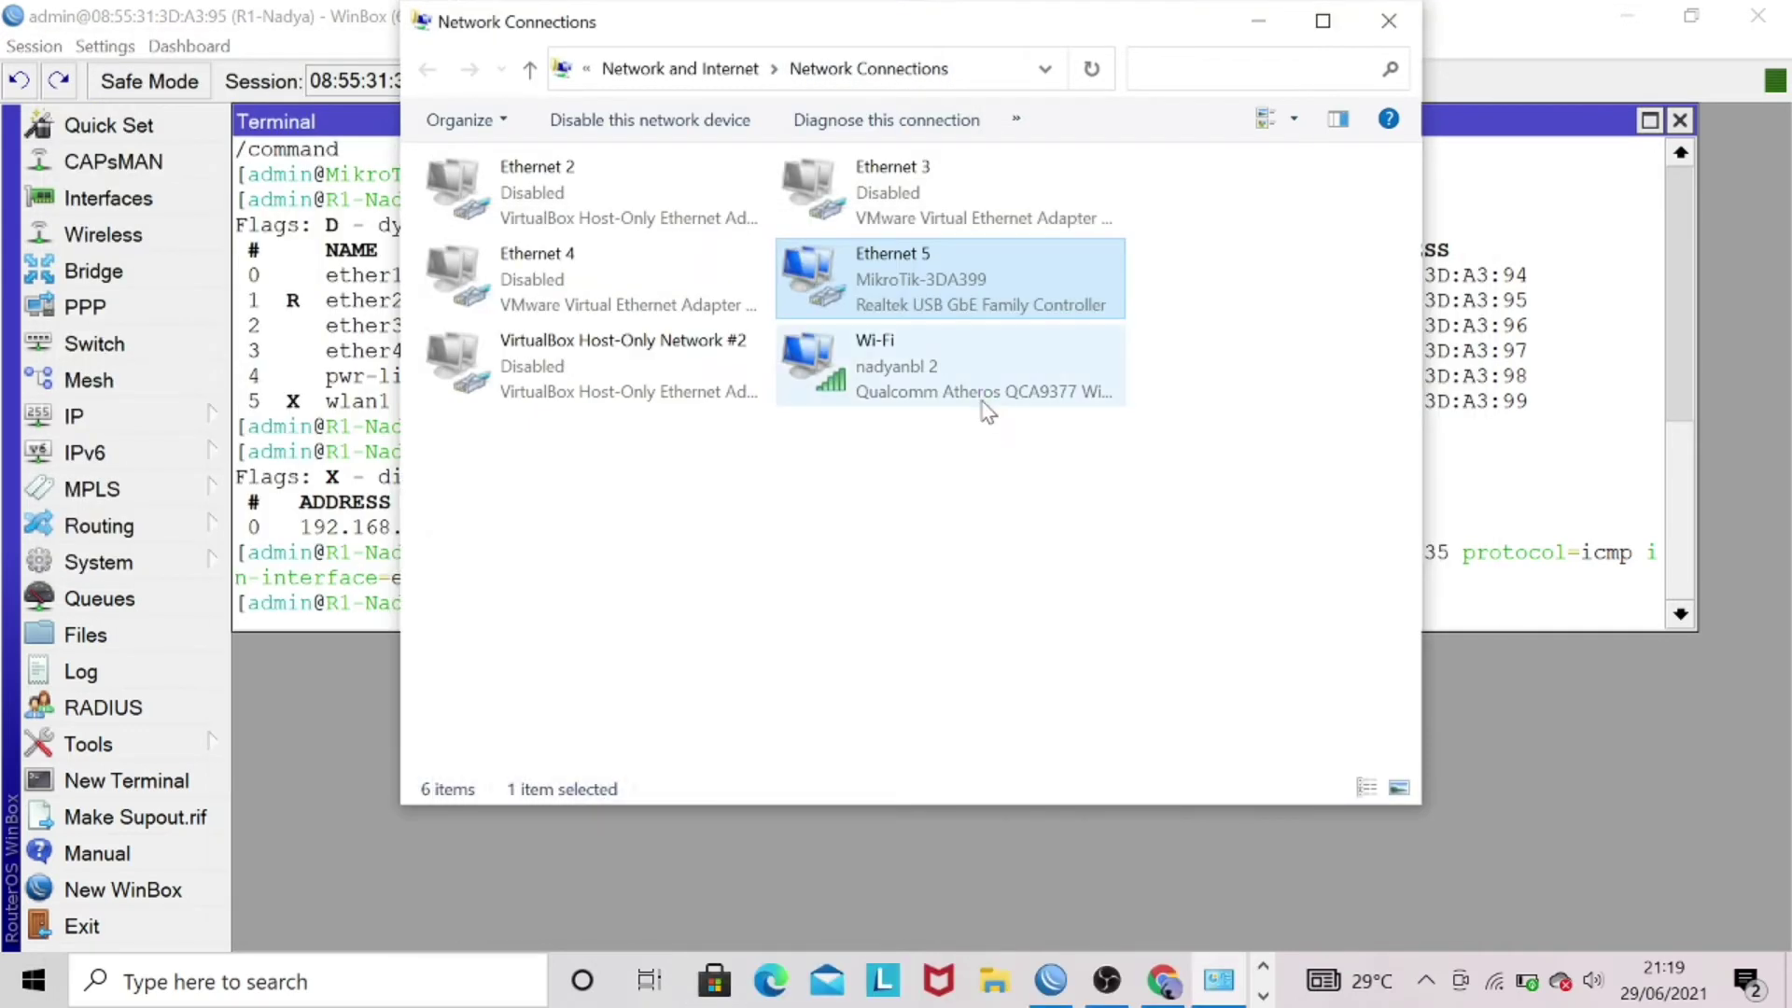
- Set Ethernet 5's IPv4 address to 192.168.10.40 and save the adapter properties
right_click(902, 280)
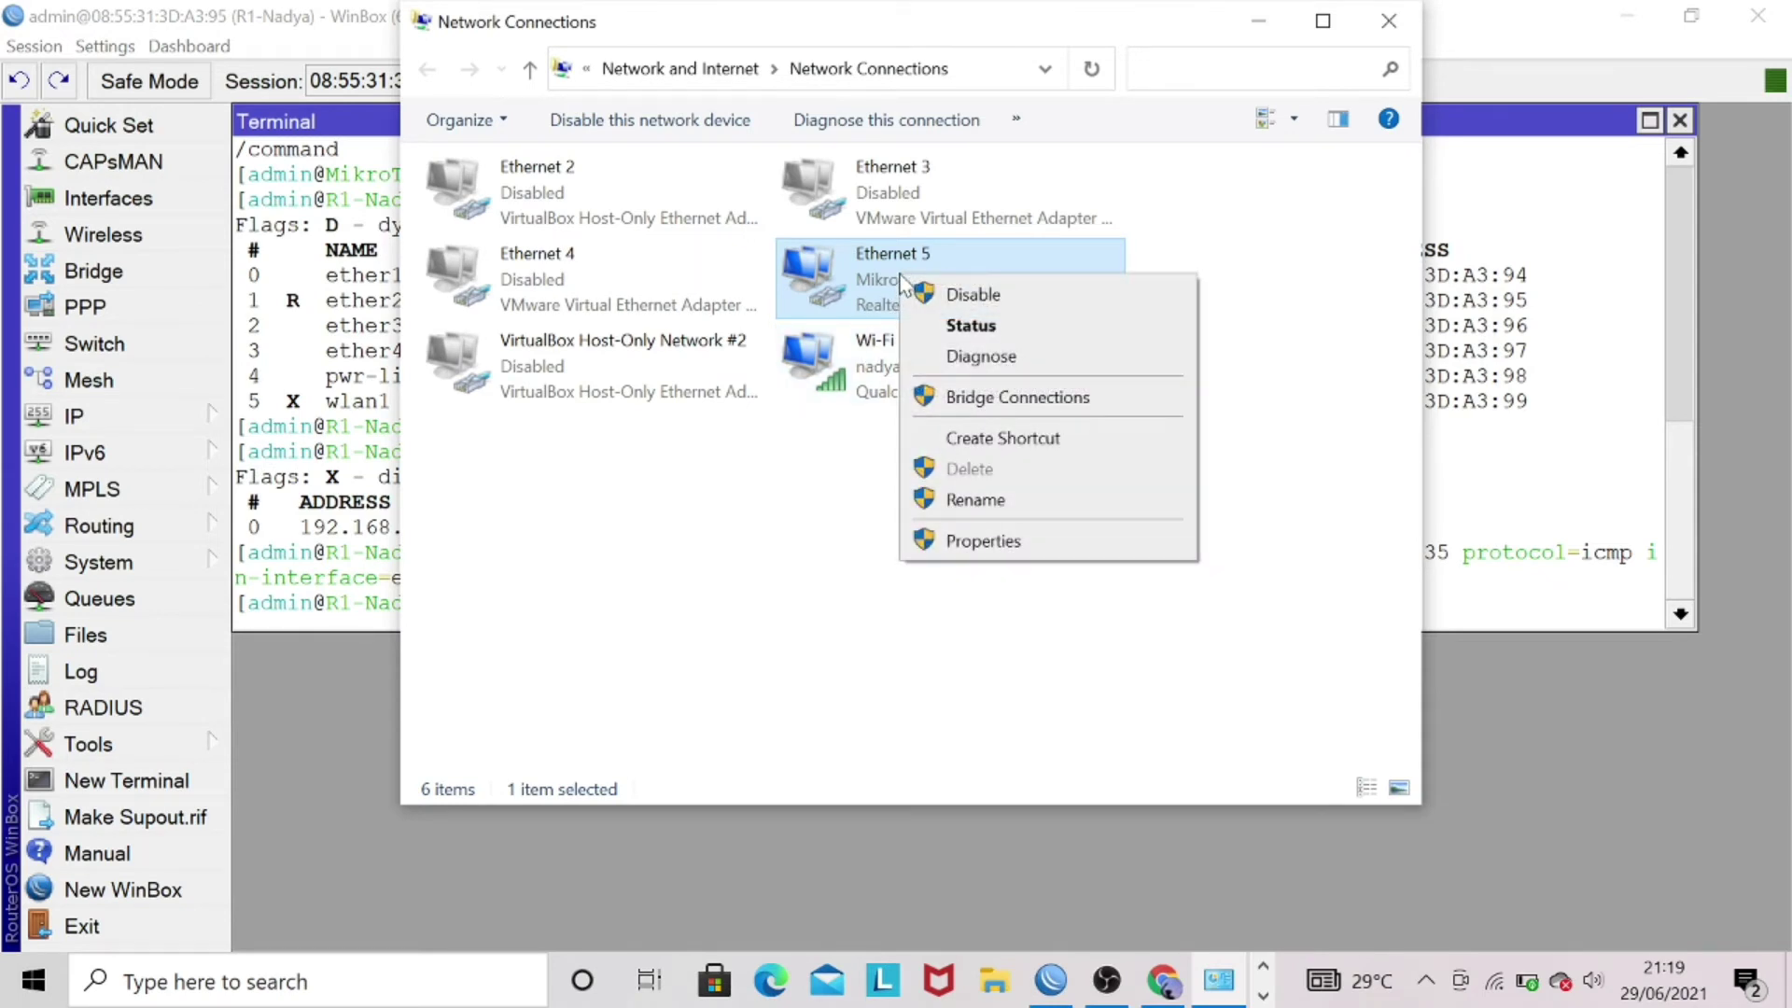
click(998, 549)
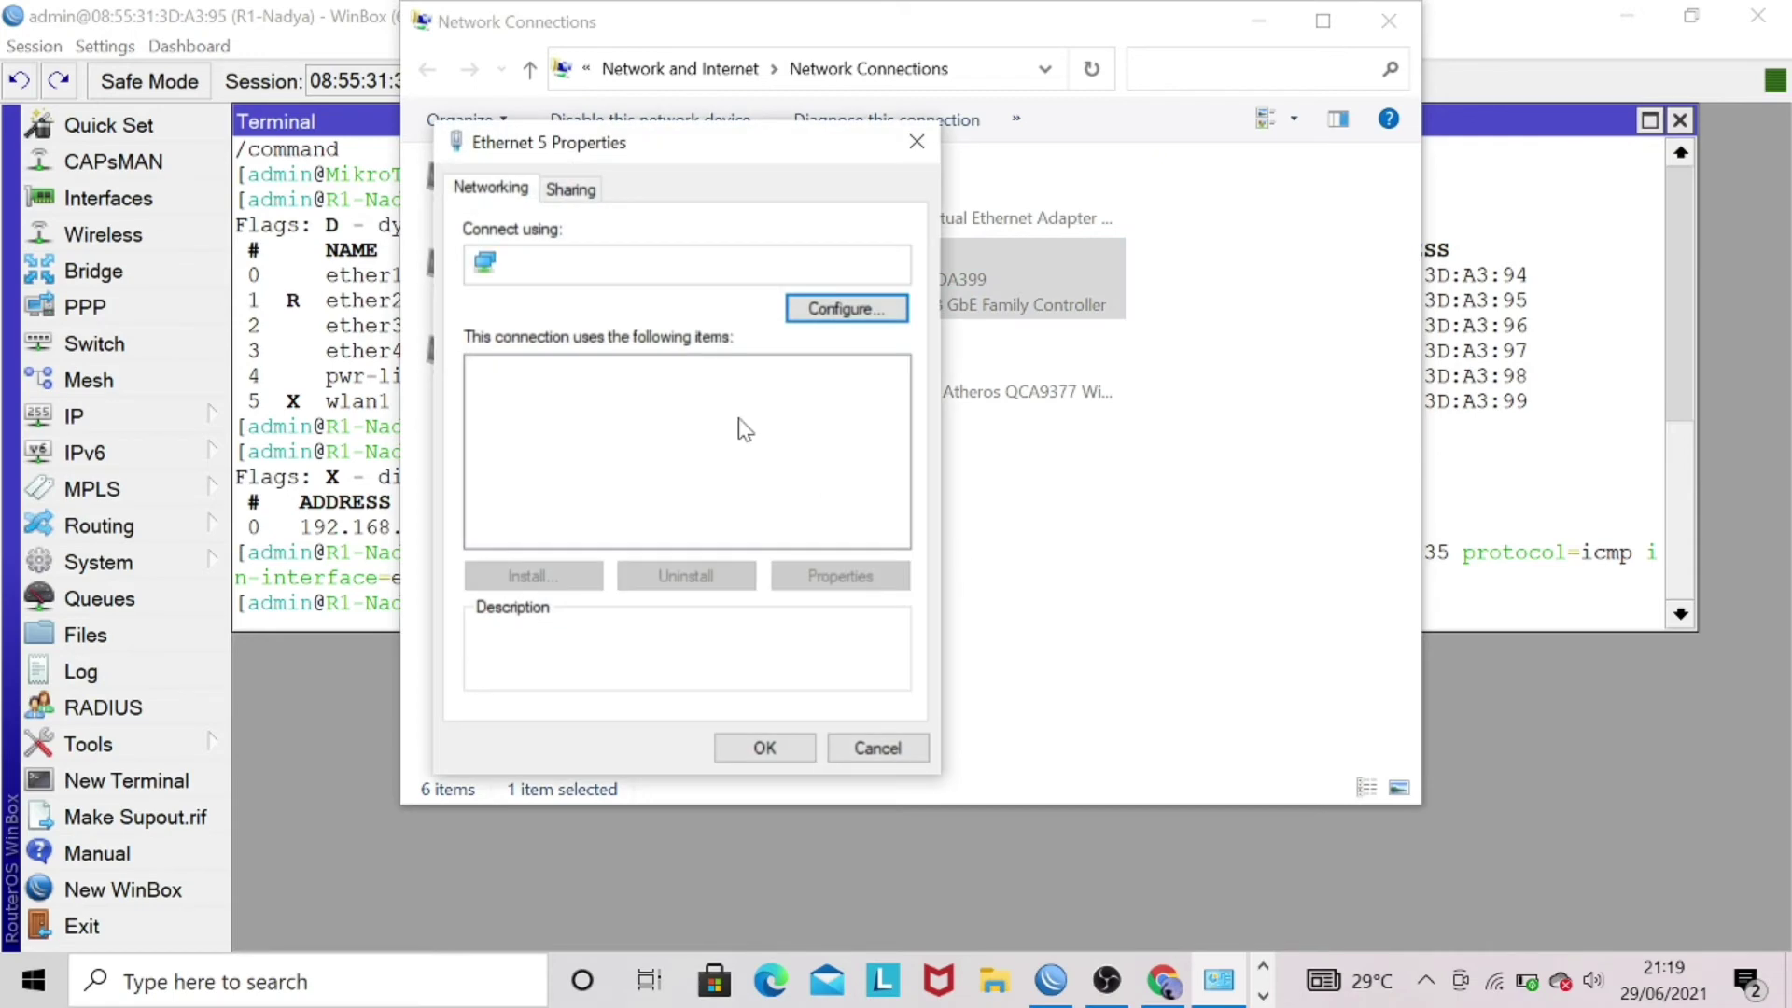
double_click(687, 487)
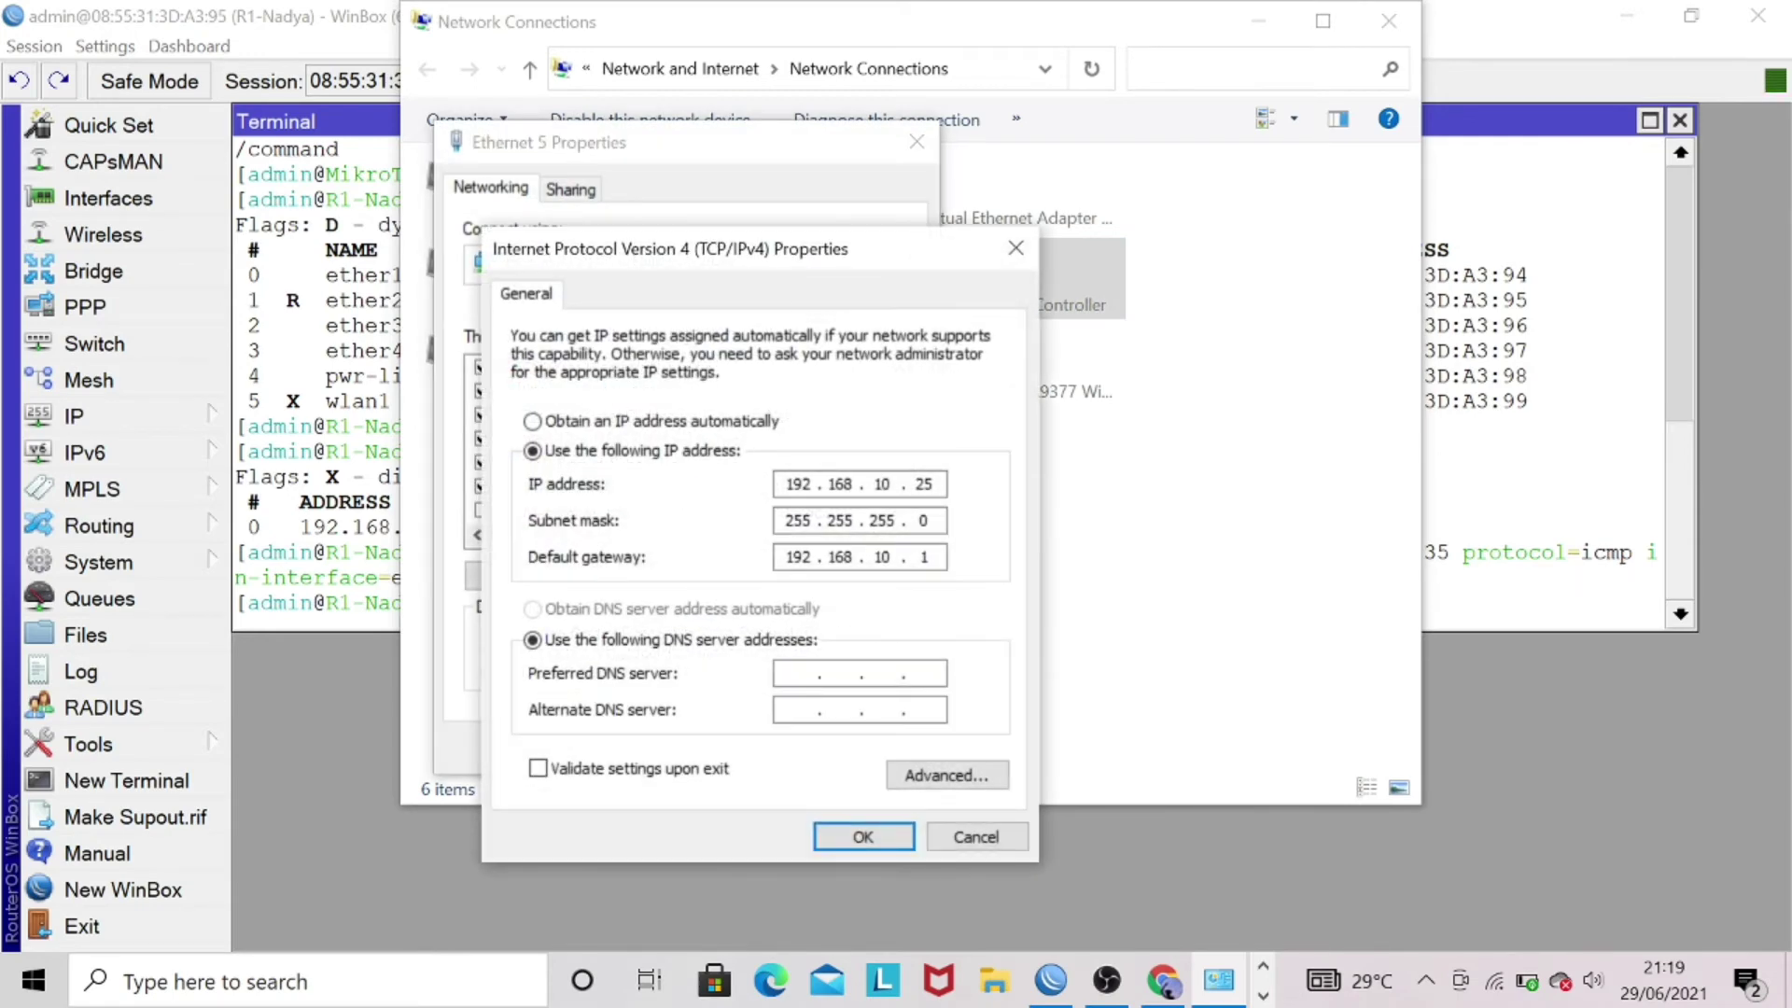
click(931, 484)
key(BackSpace)
key(BackSpace)
text(40)
click(862, 835)
click(789, 746)
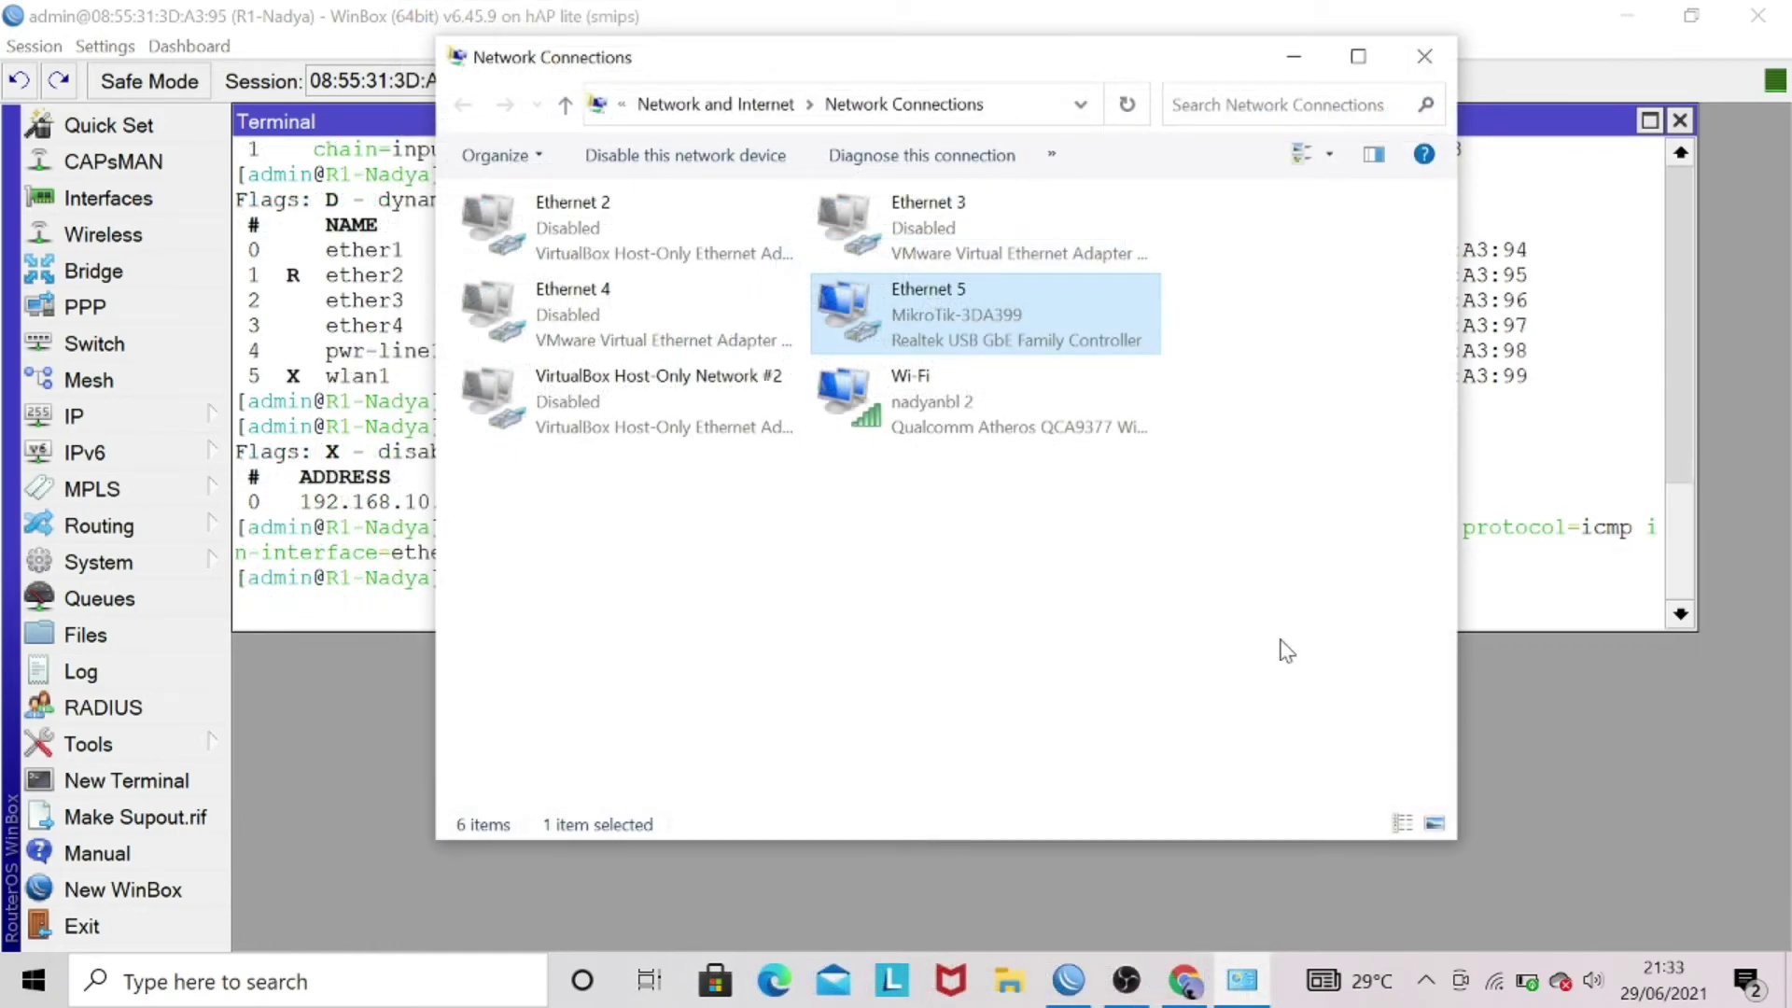
- Ping 192.168.10.1, confirm four replies with 0% loss, and close the console
key(super+r)
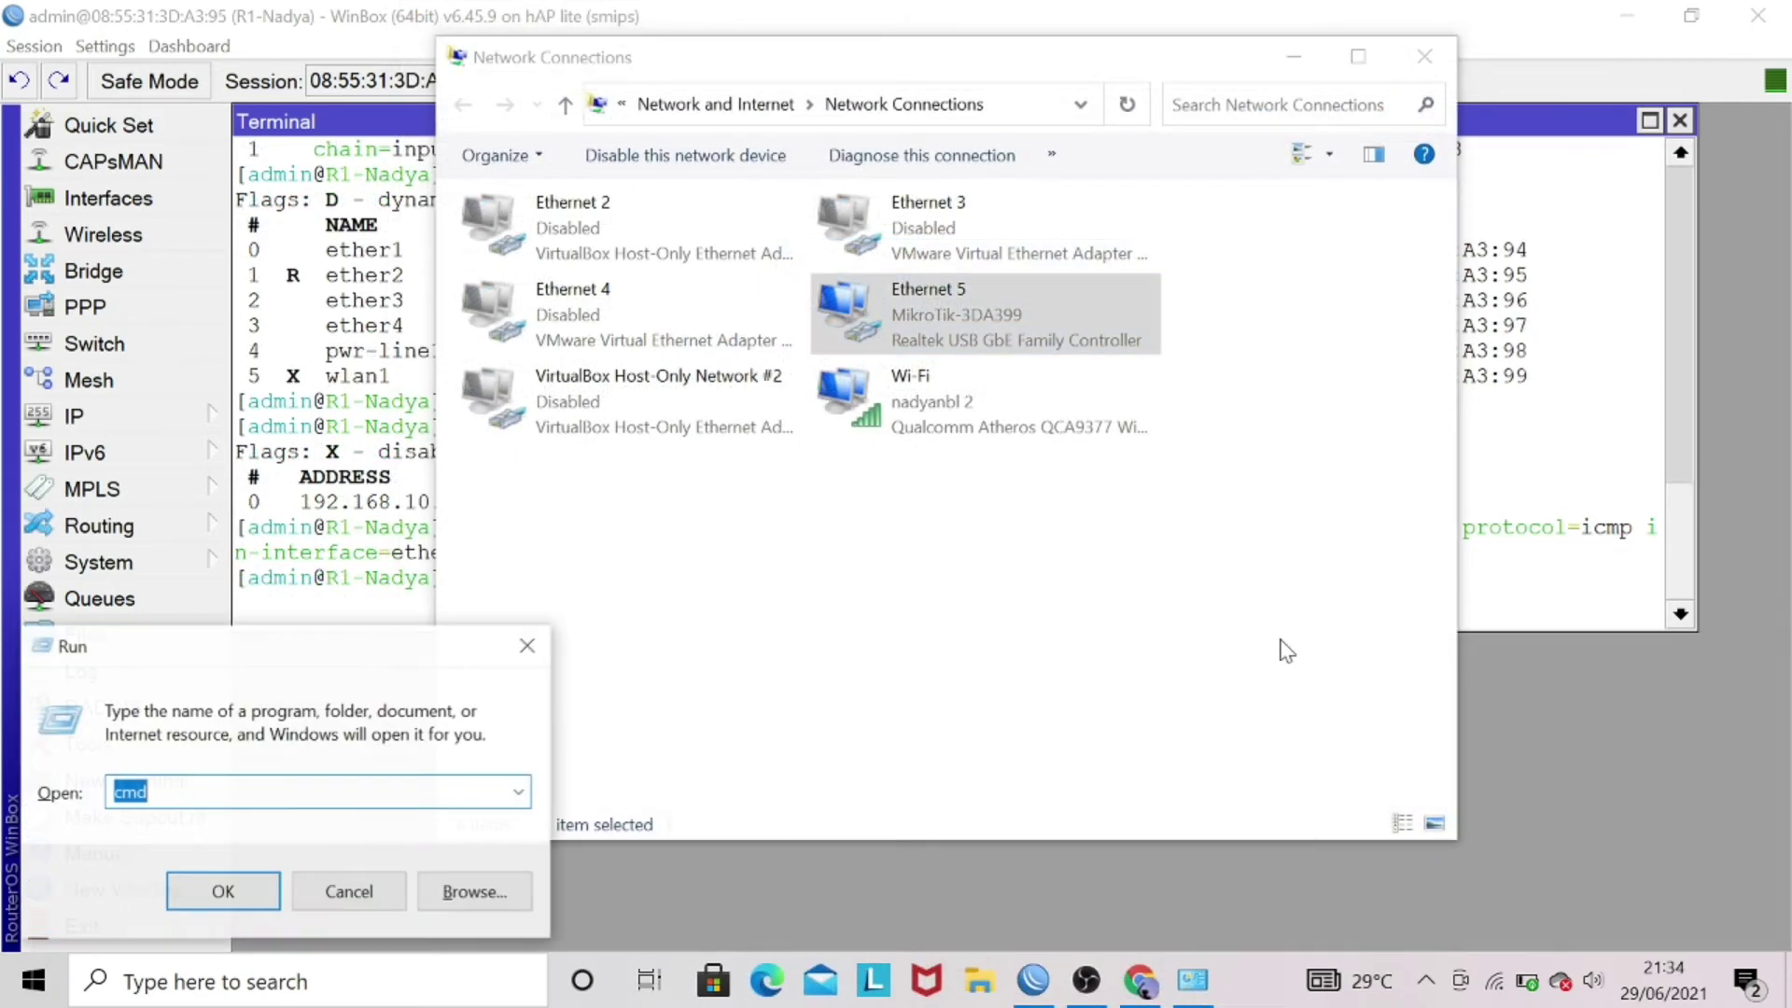
key(Return)
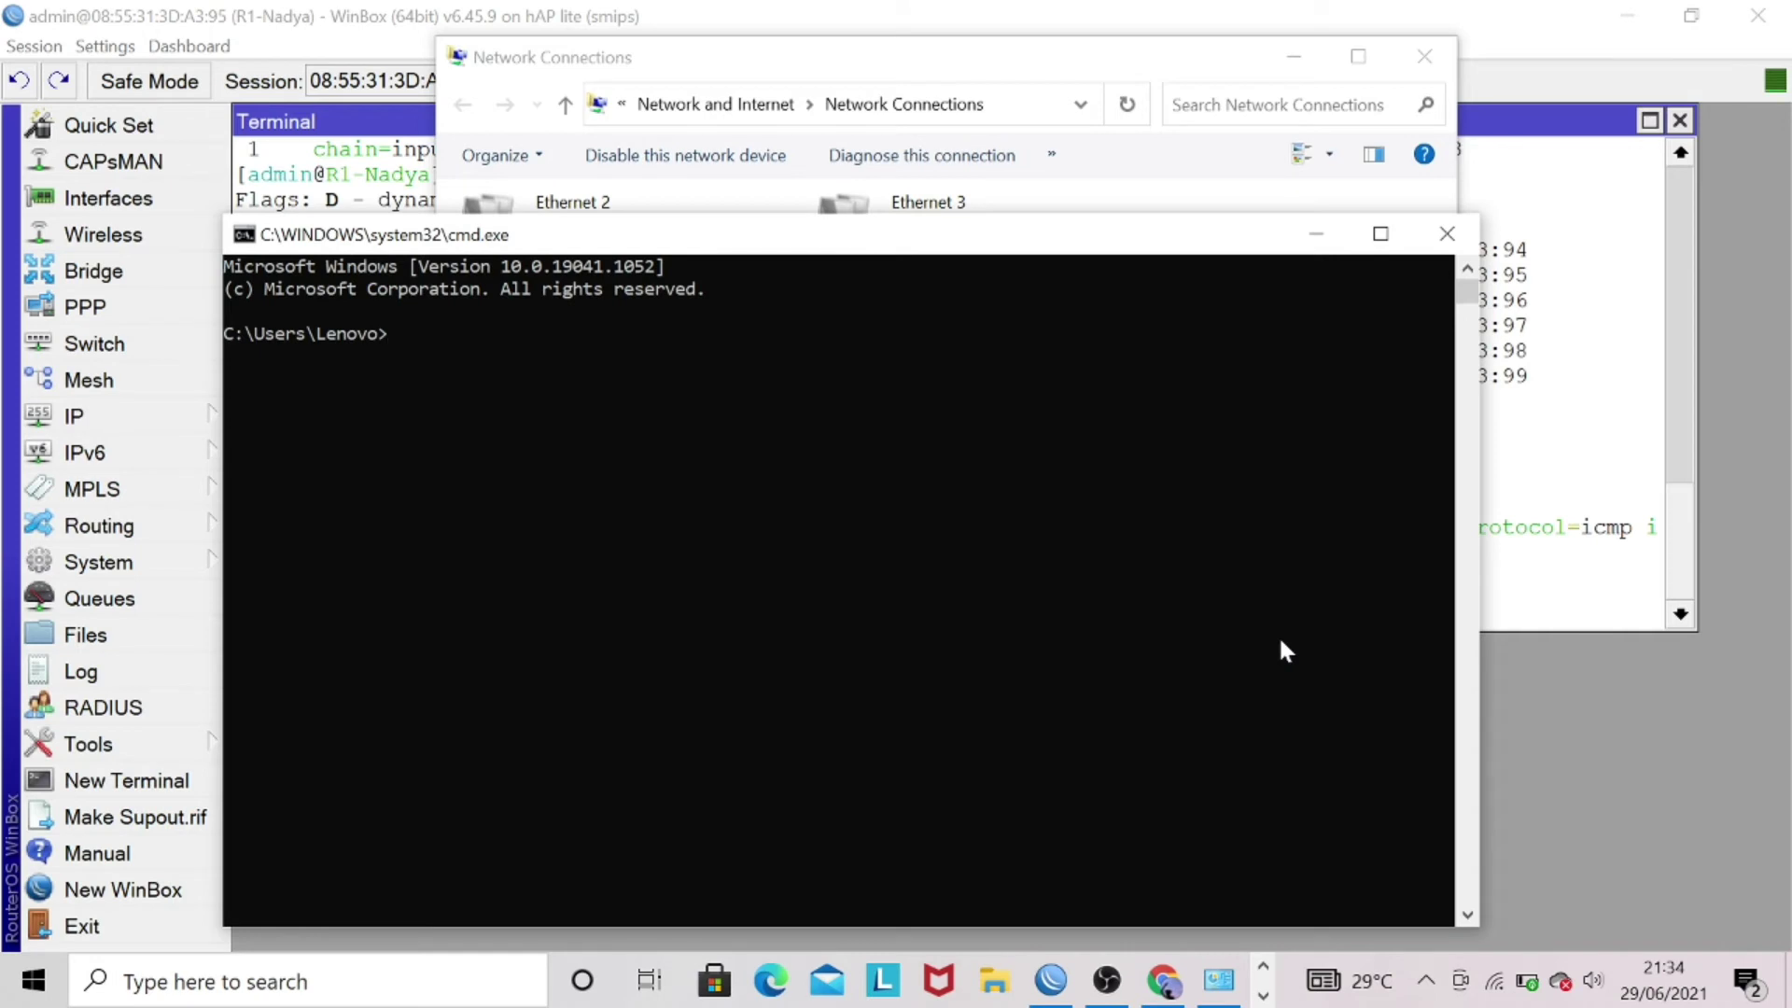
text(ping 192.168.10.1)
key(Return)
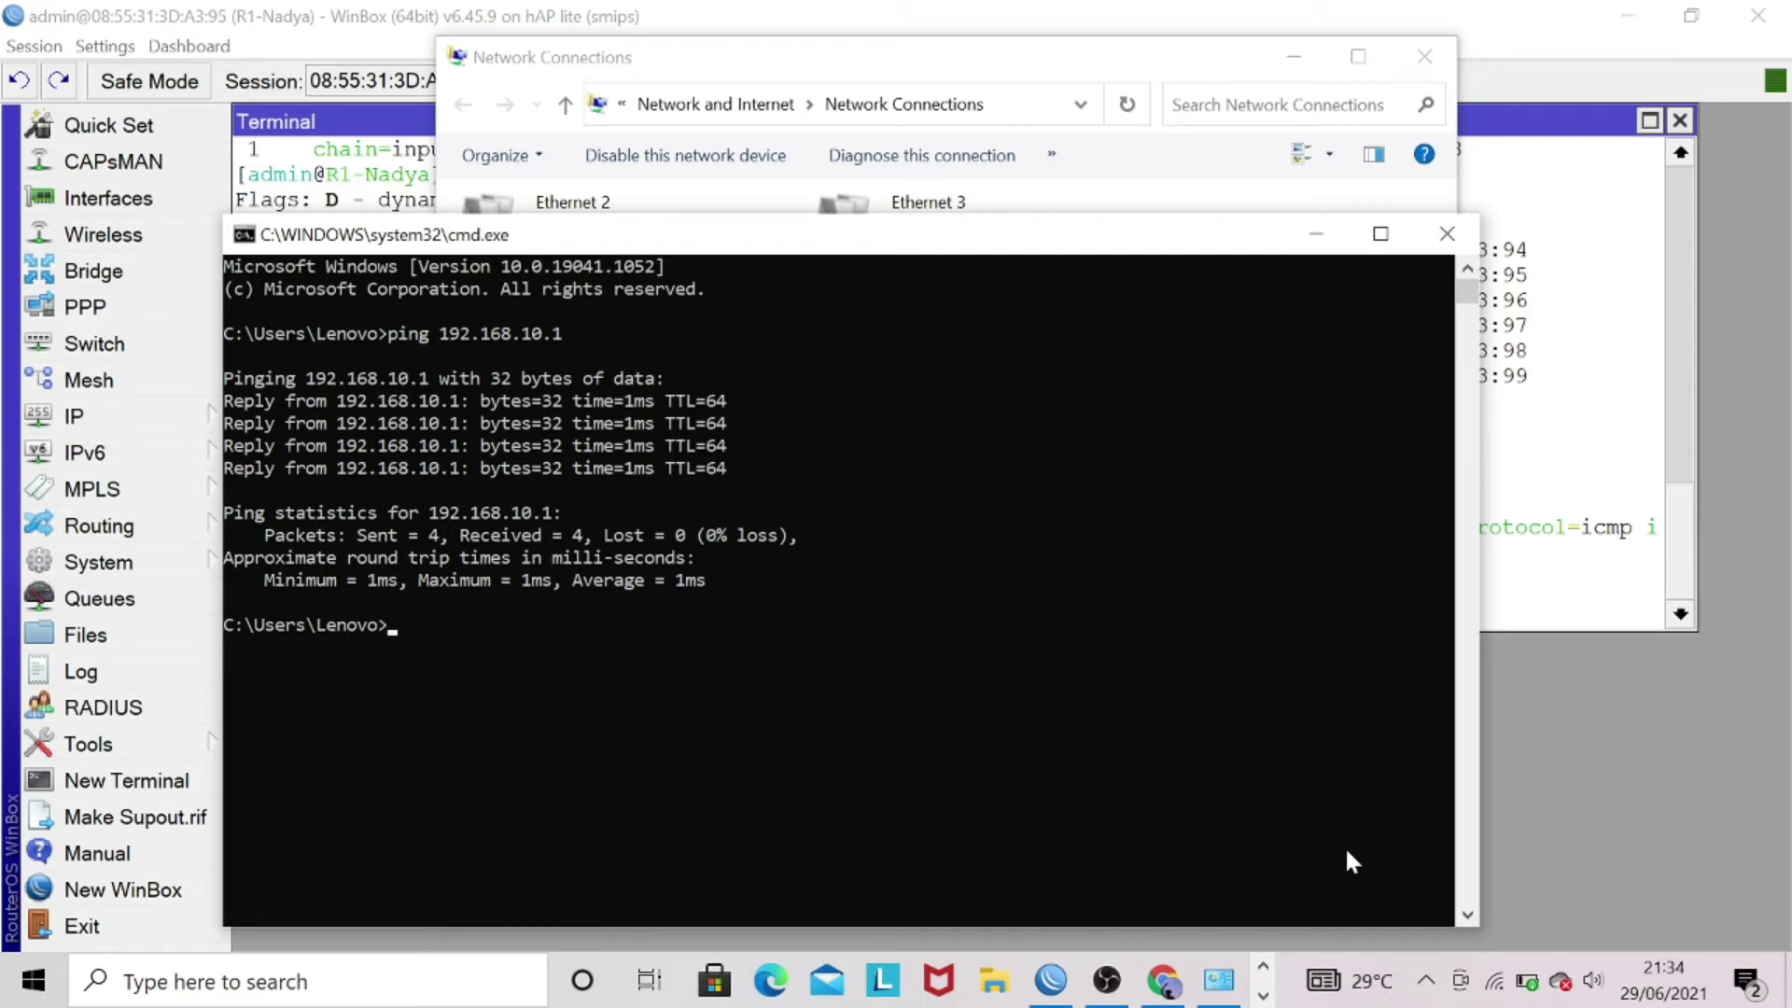
click(1448, 235)
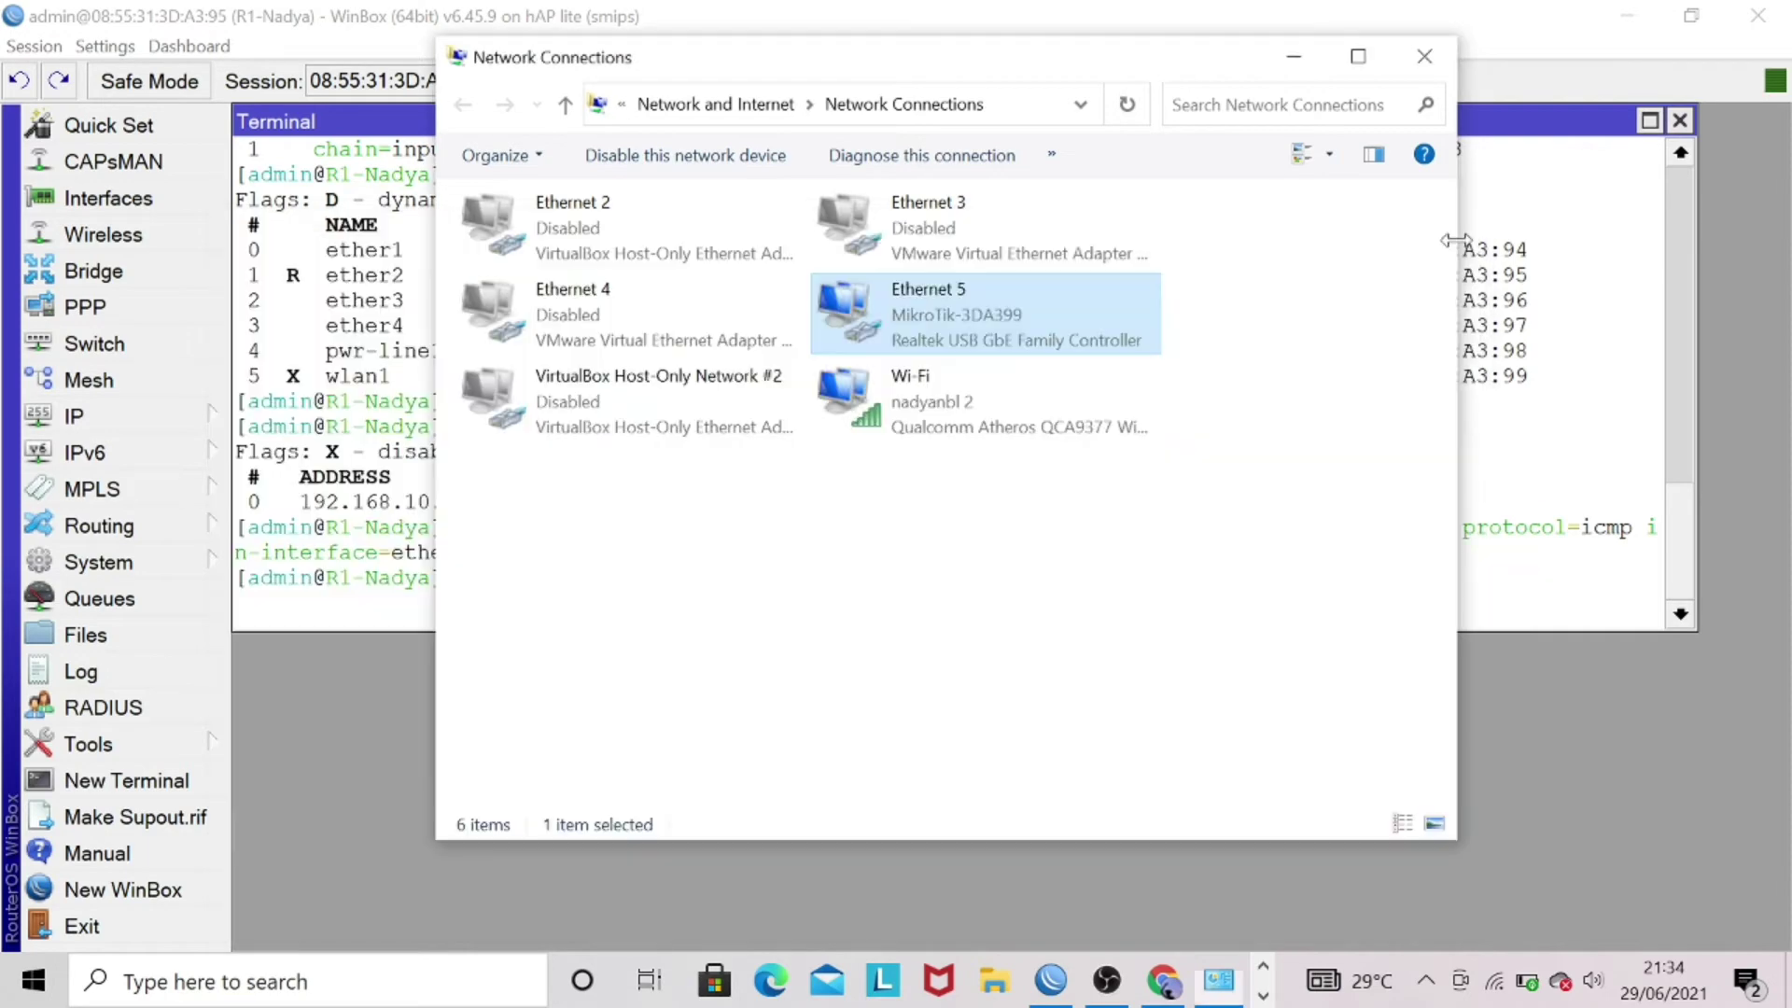
- Type a filter rule dropping TCP port 23 input from 192.168.10.45-192.168.10.55
click(1424, 56)
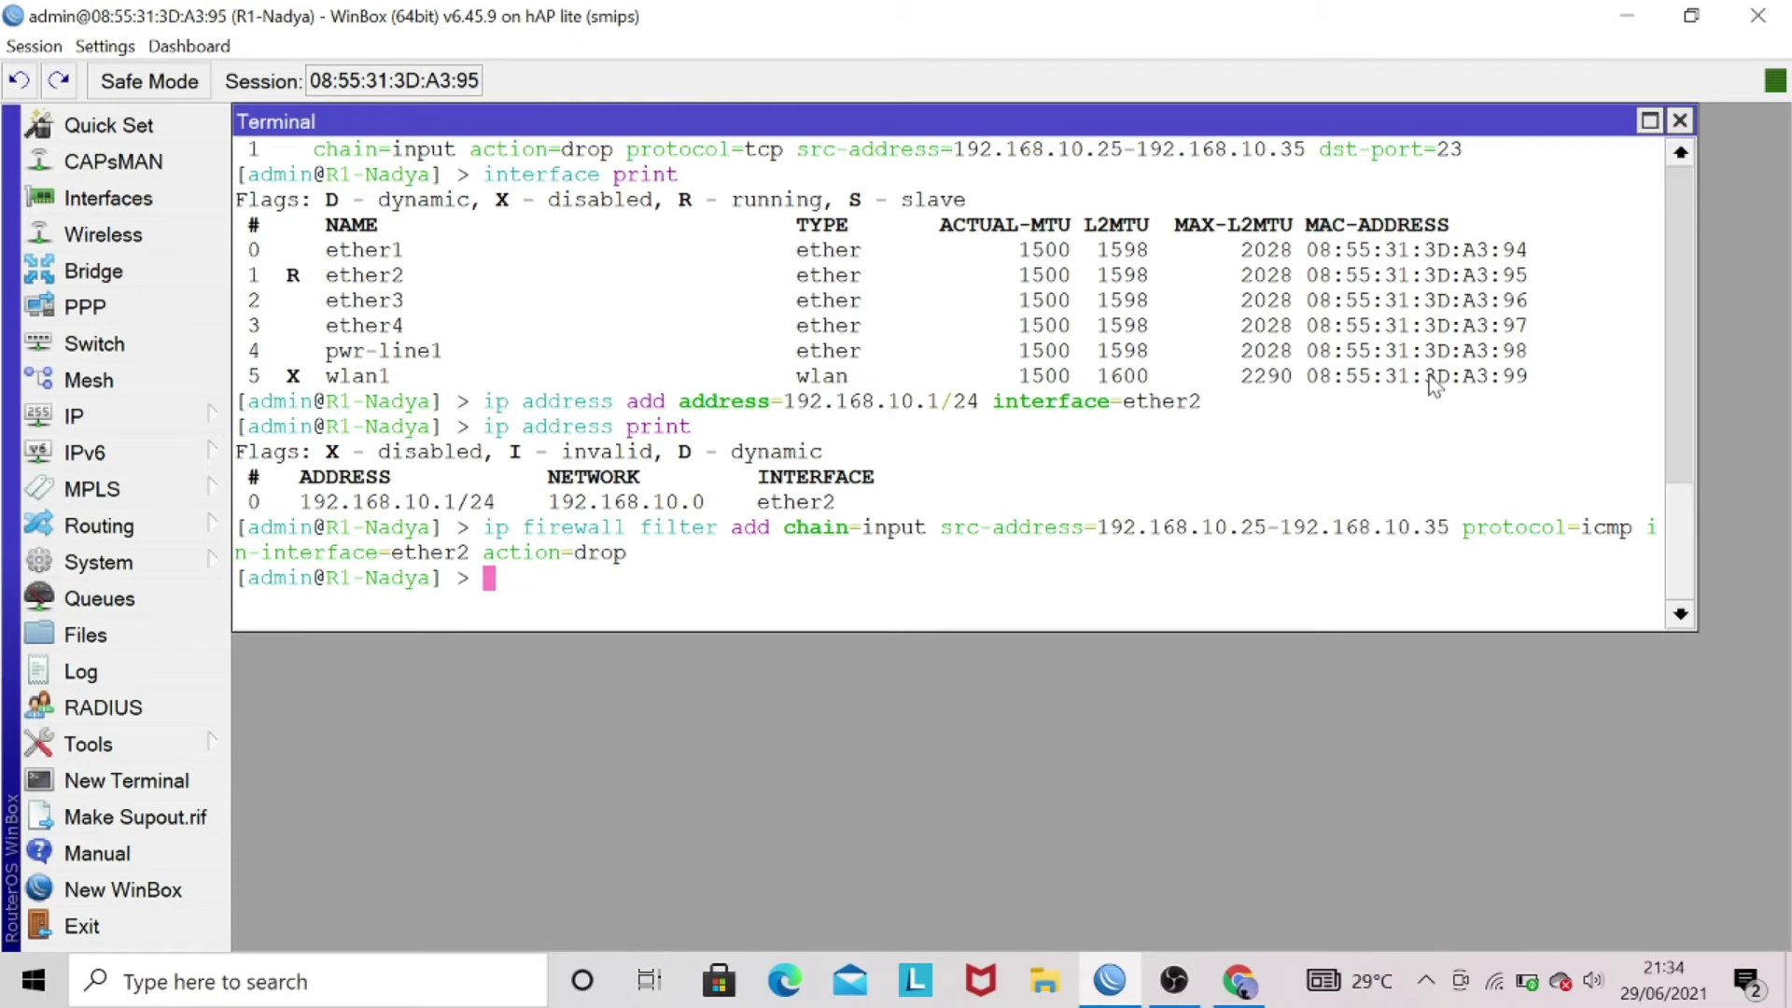
text(ip fi)
key(Tab)
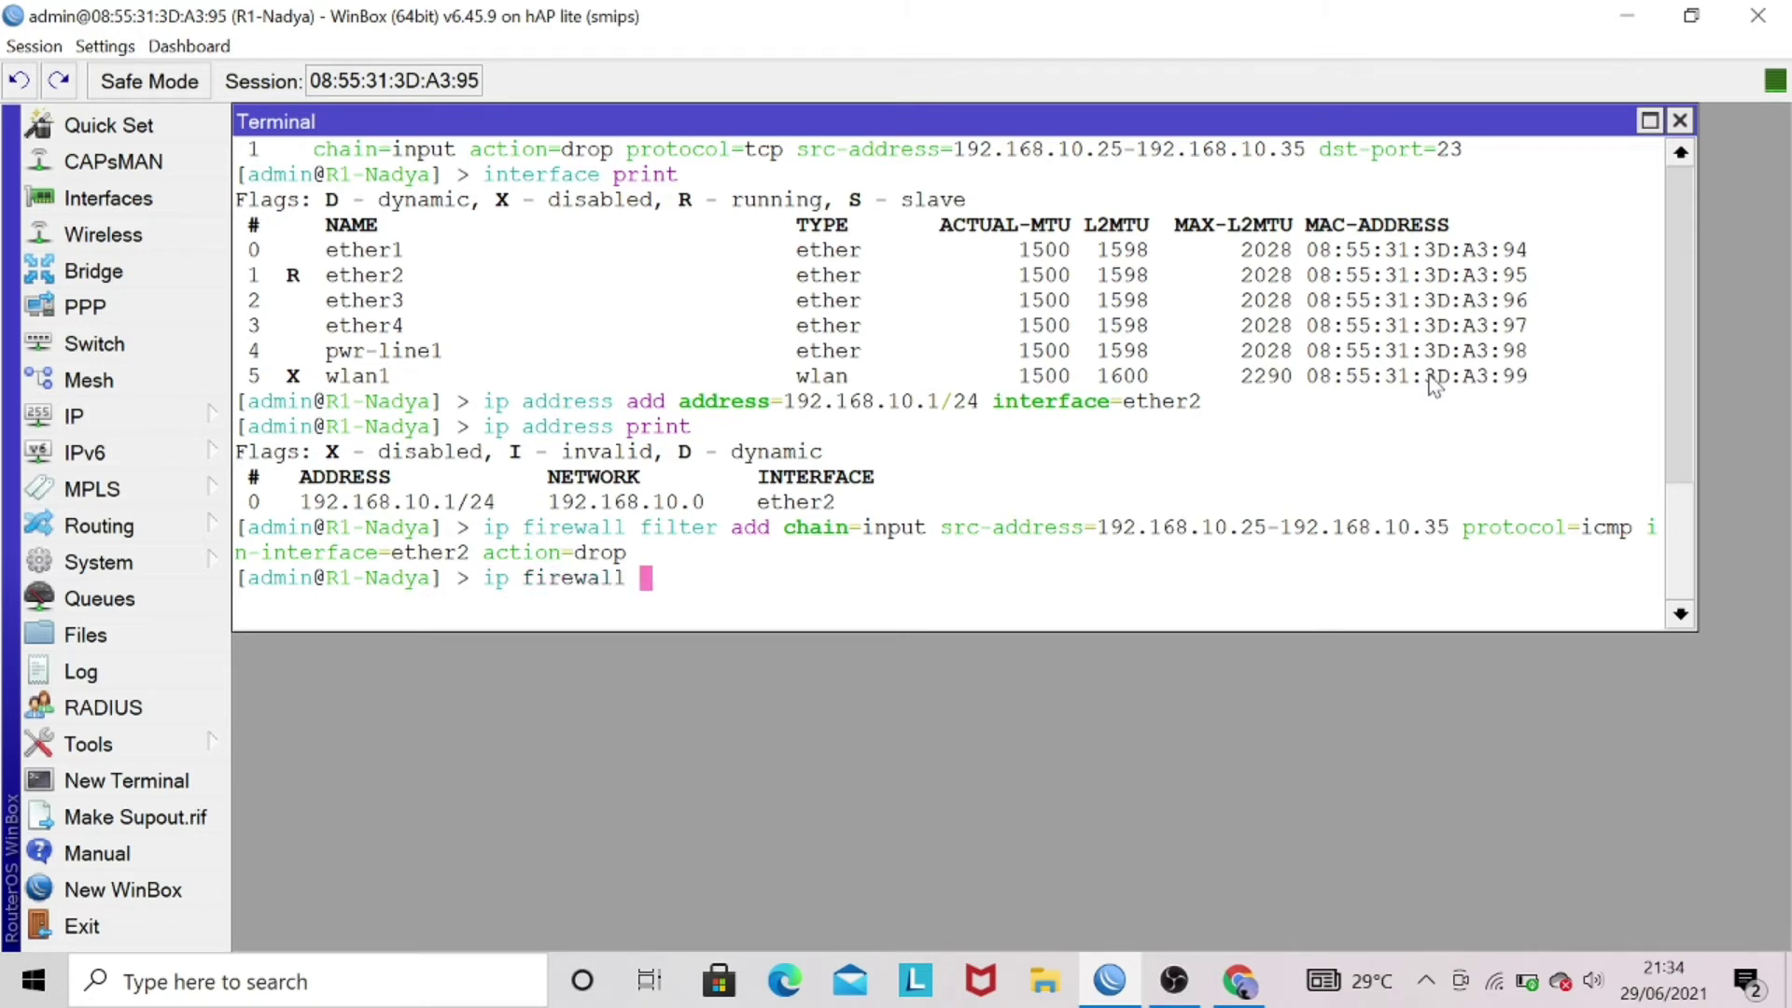
text(fi)
key(Tab)
text(ad)
key(Tab)
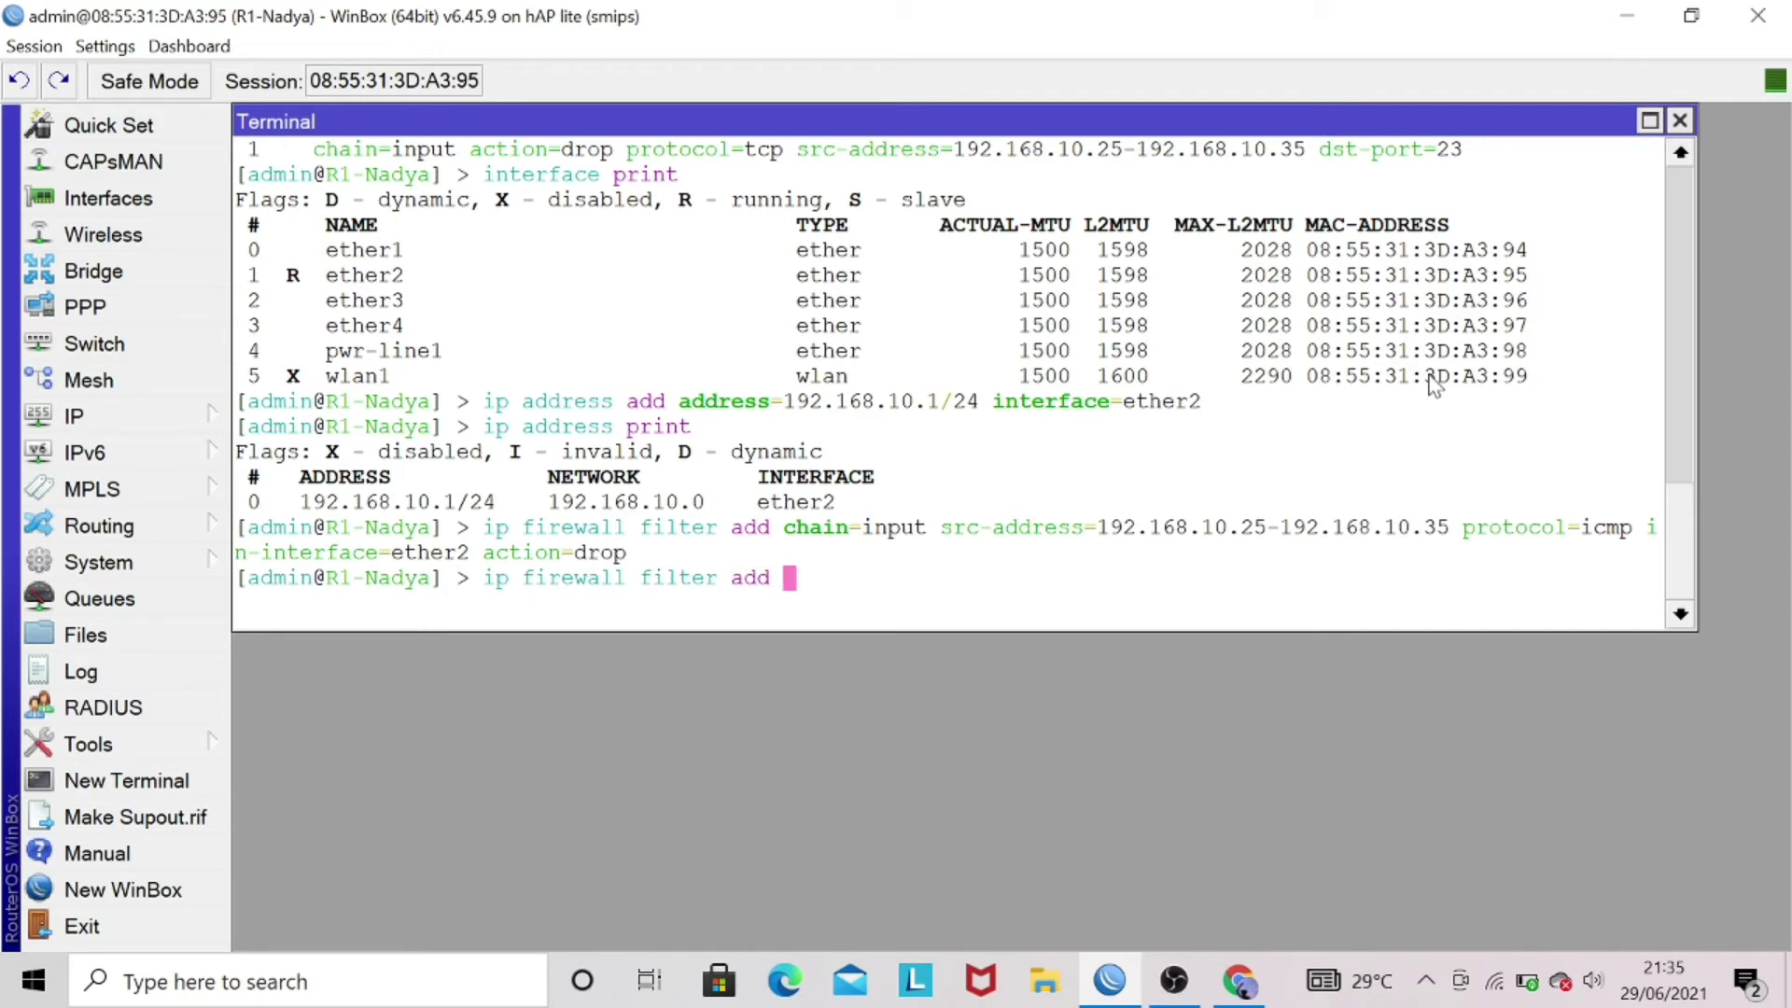
text(cha)
key(Tab)
text(input )
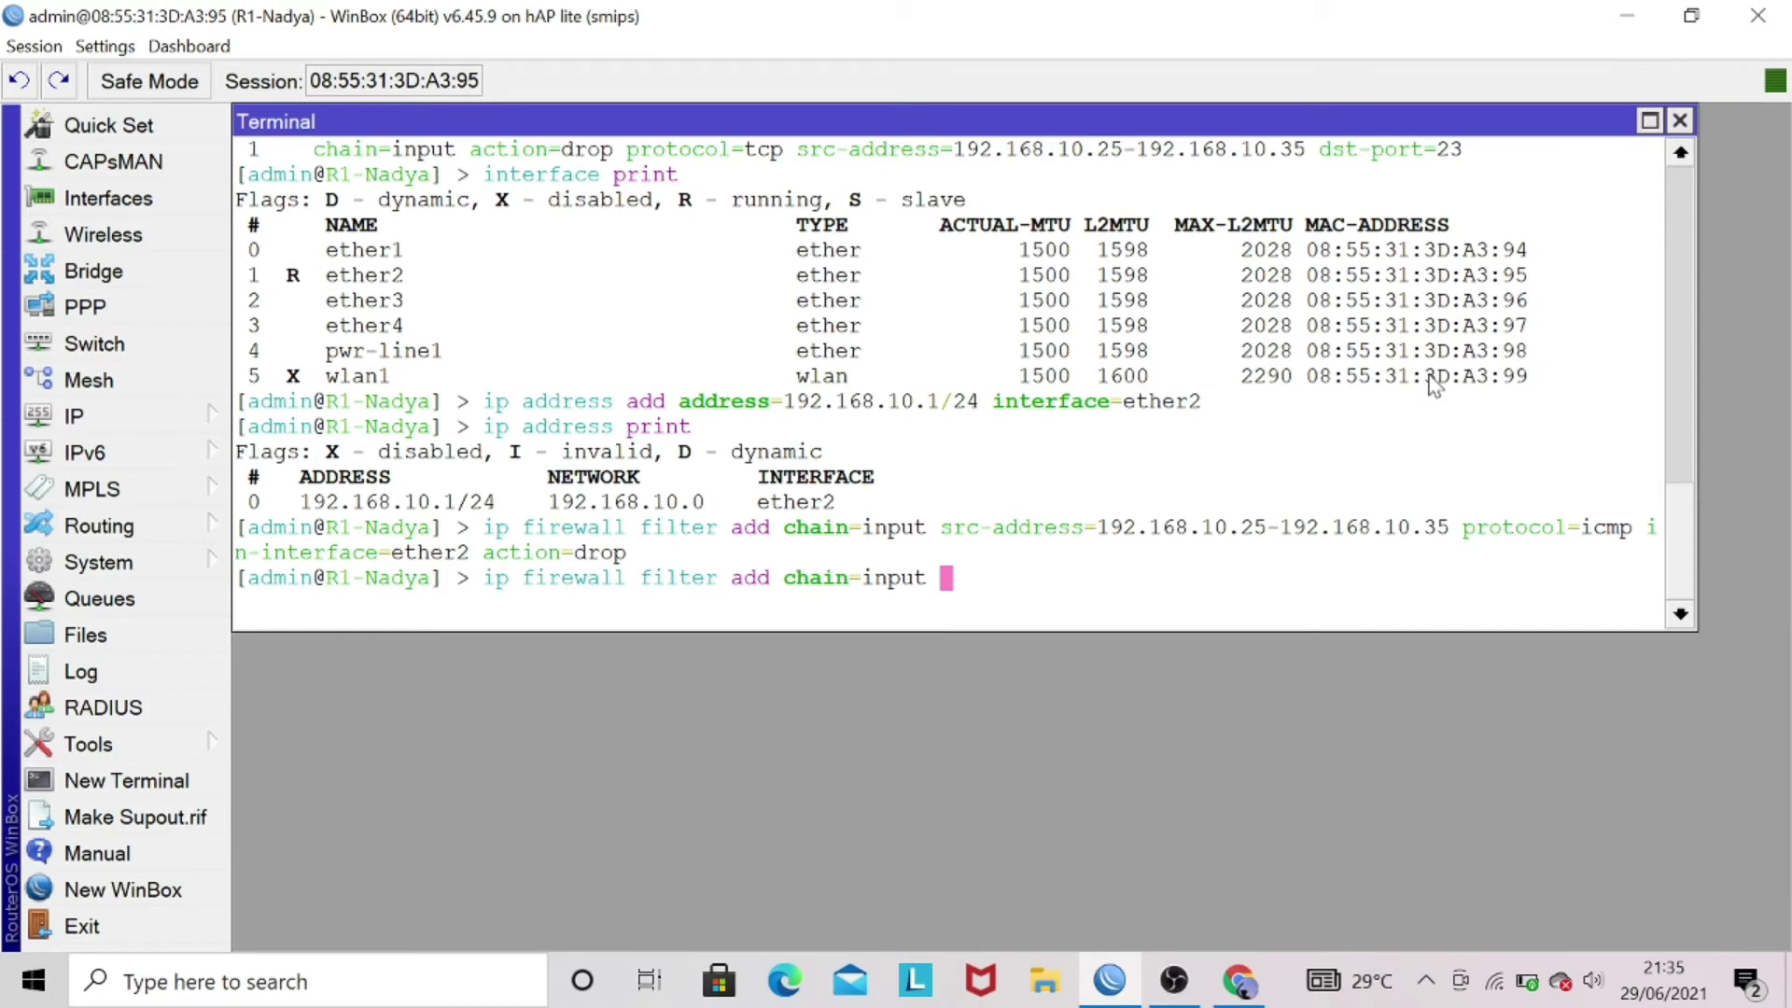
text(src-a)
key(Tab)
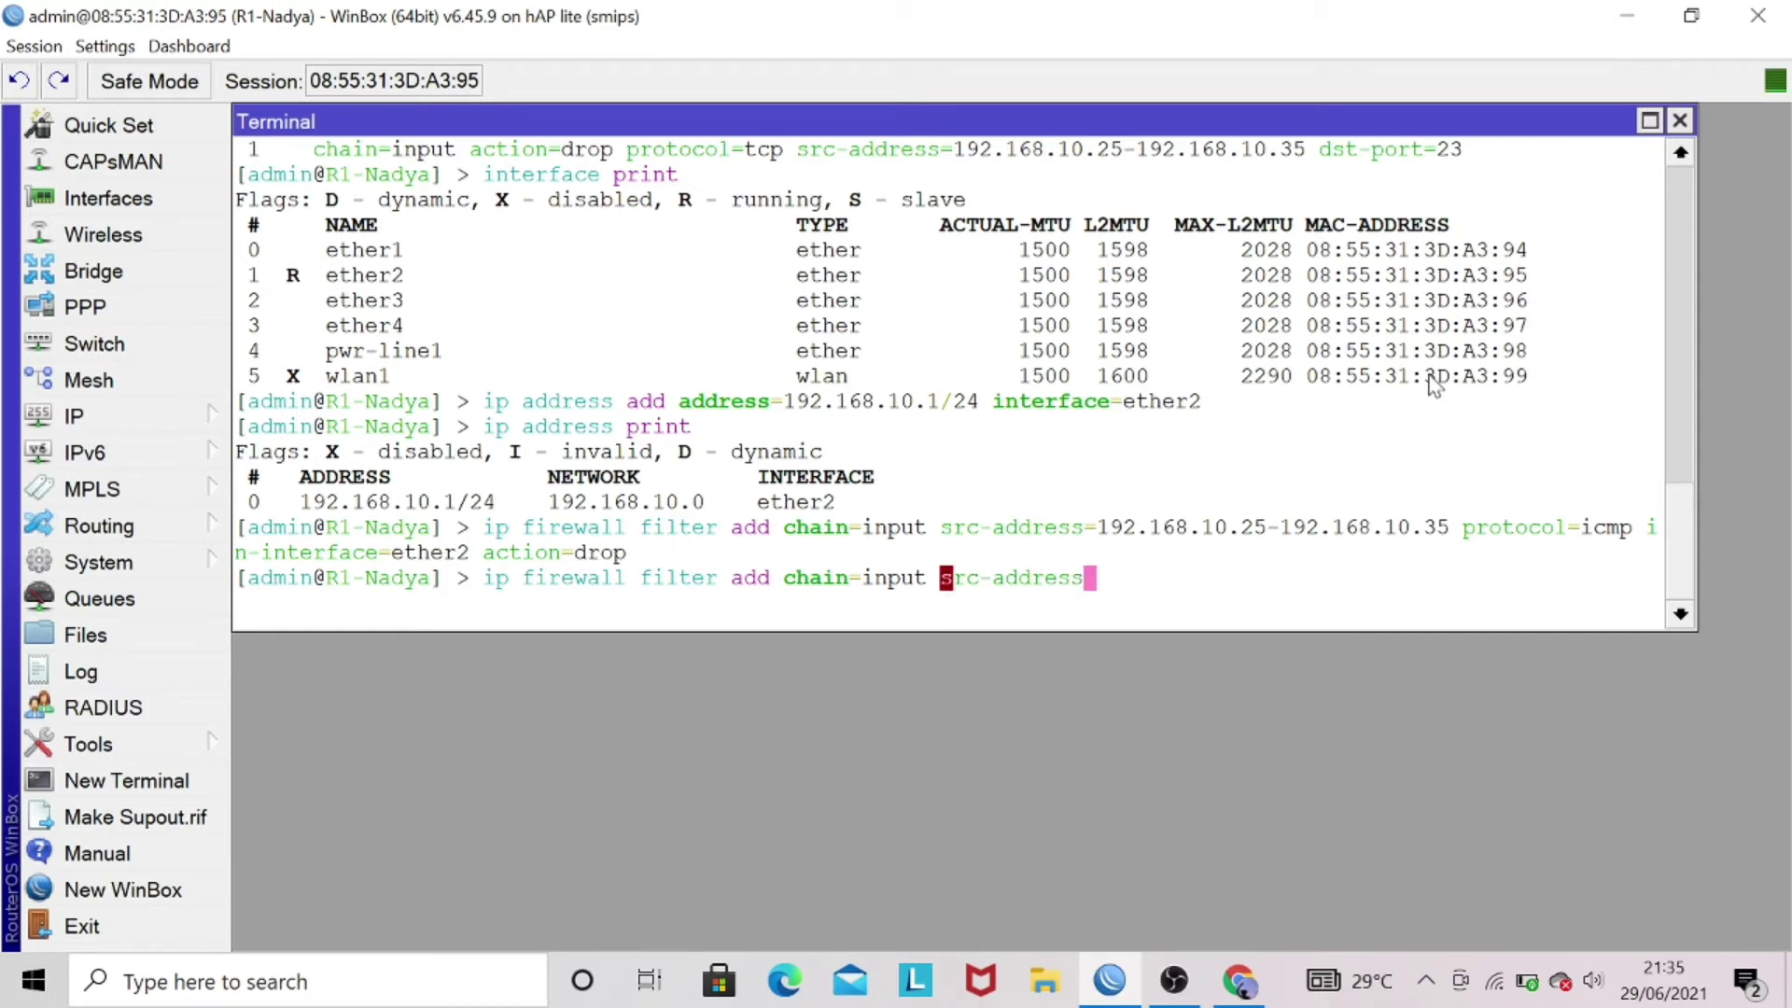
text(=)
text(192)
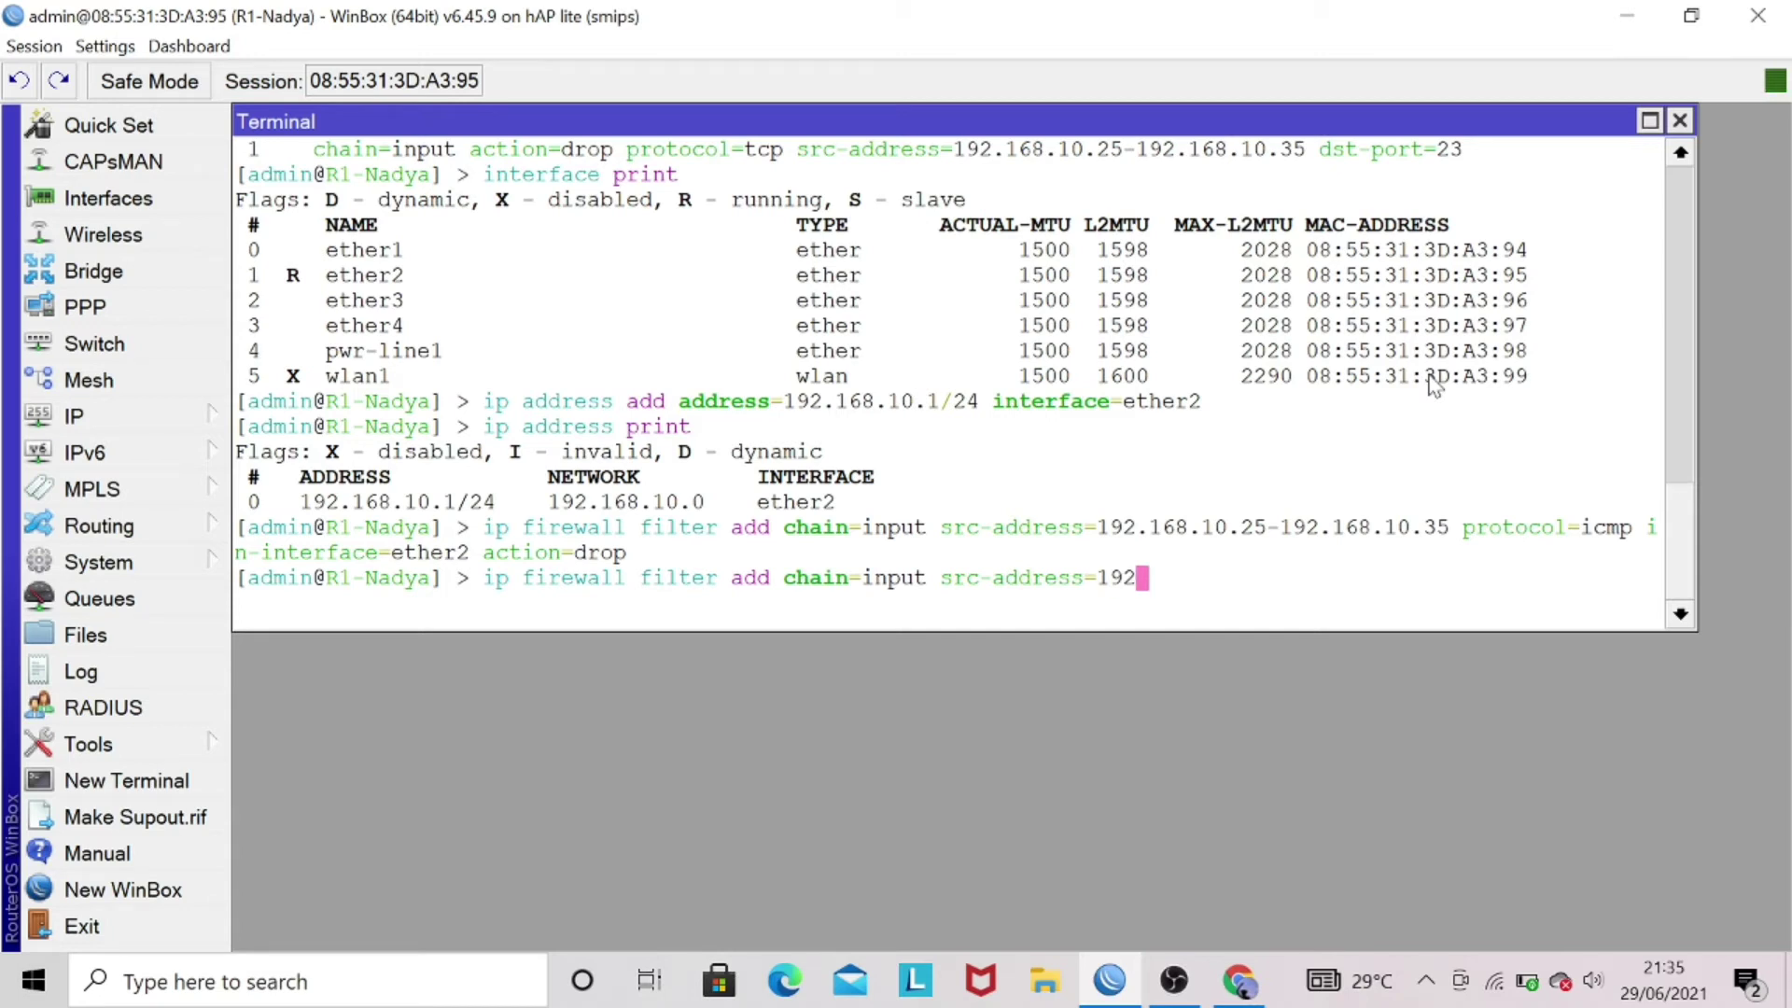
text(.168.10.45)
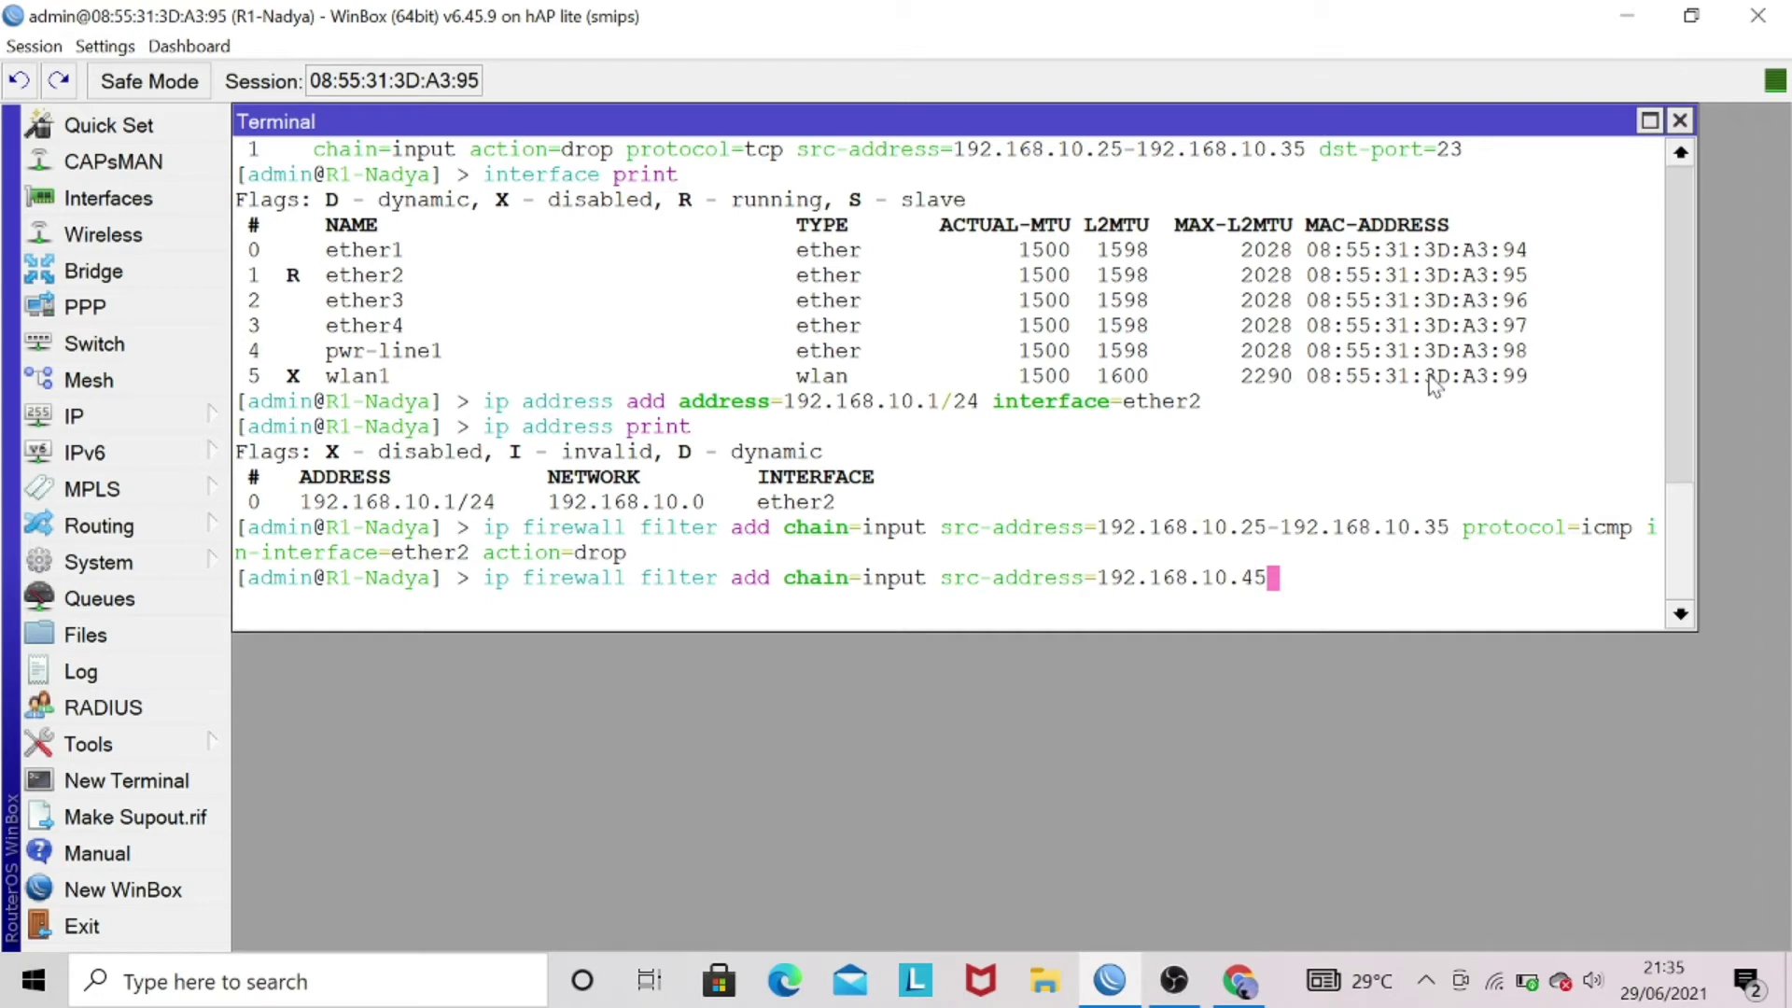
text(-192.168.)
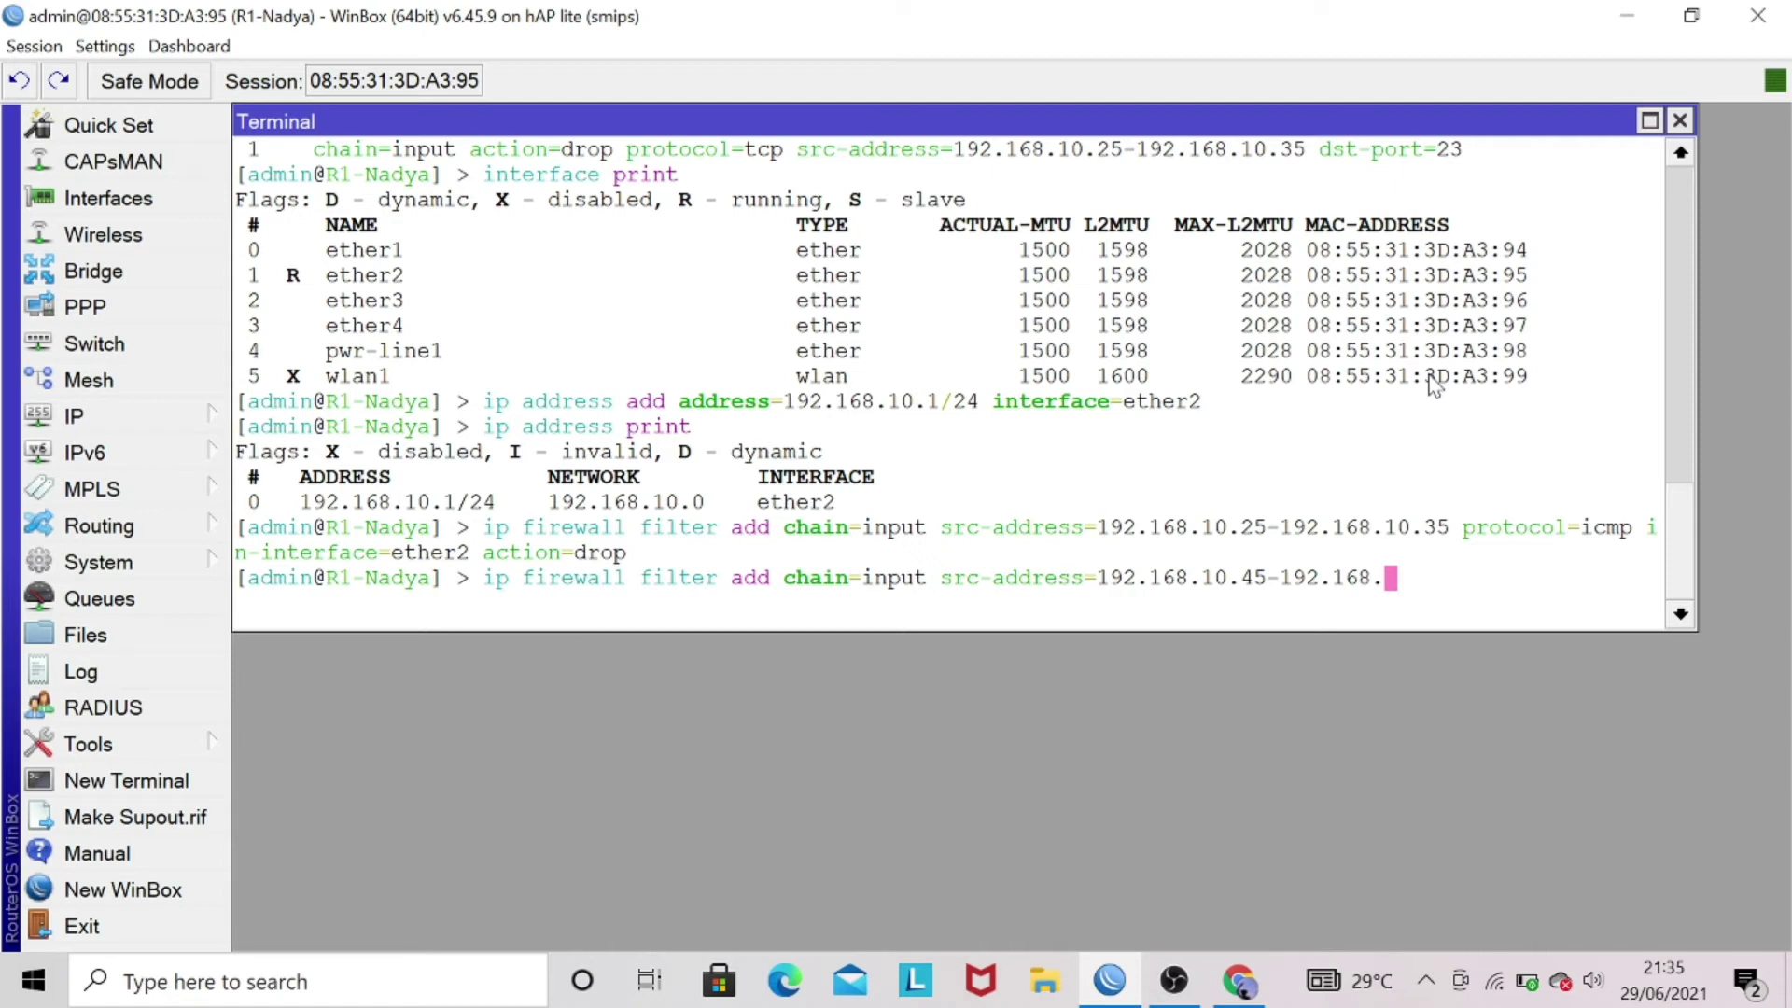
text(10.55 protocol=)
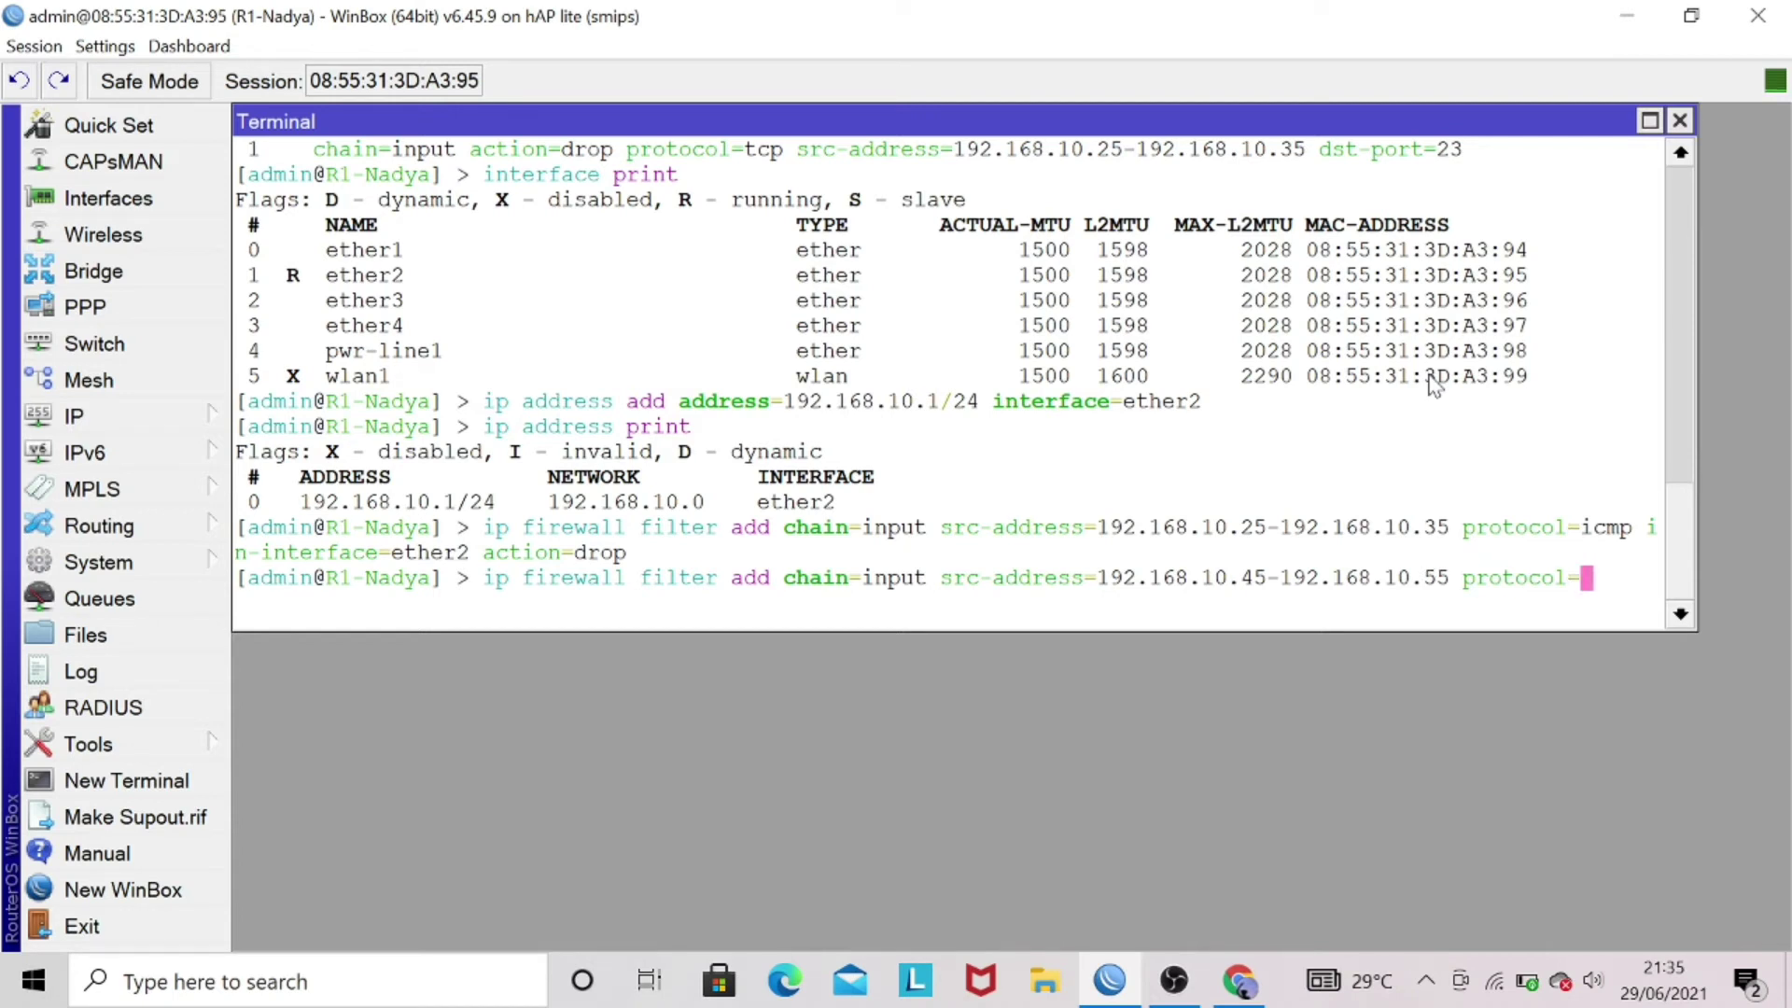
text(tcp dst-port=)
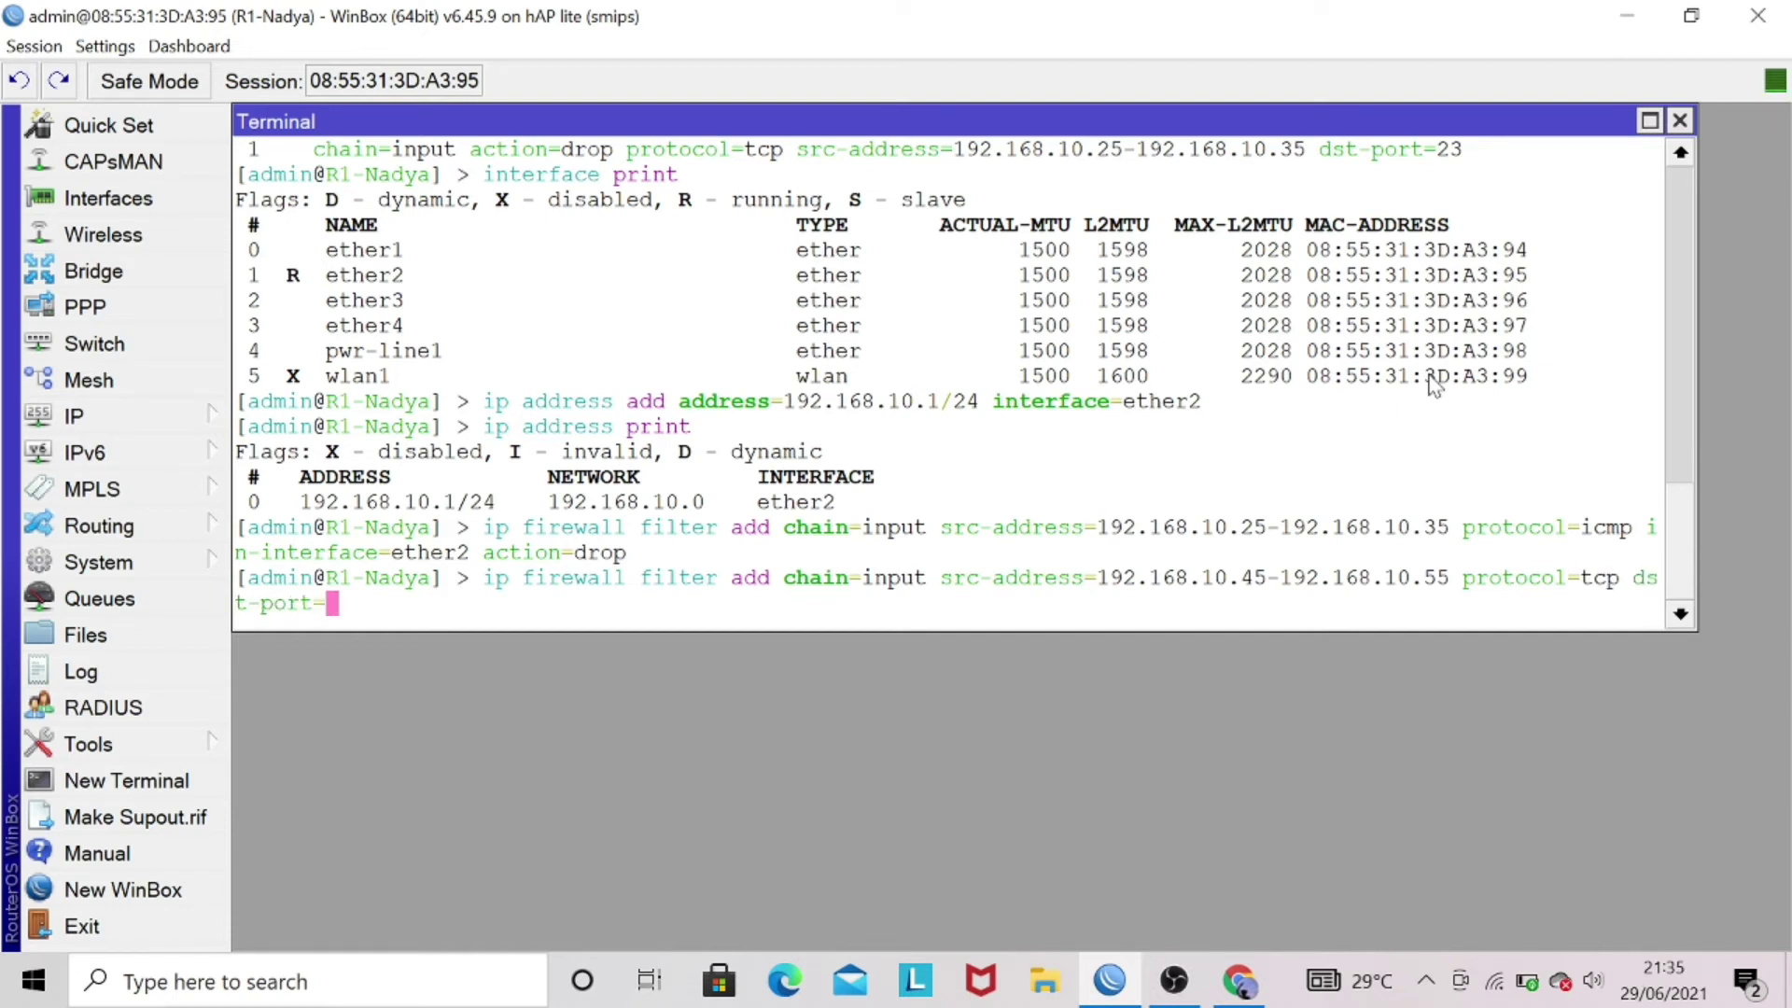
text(23 action=)
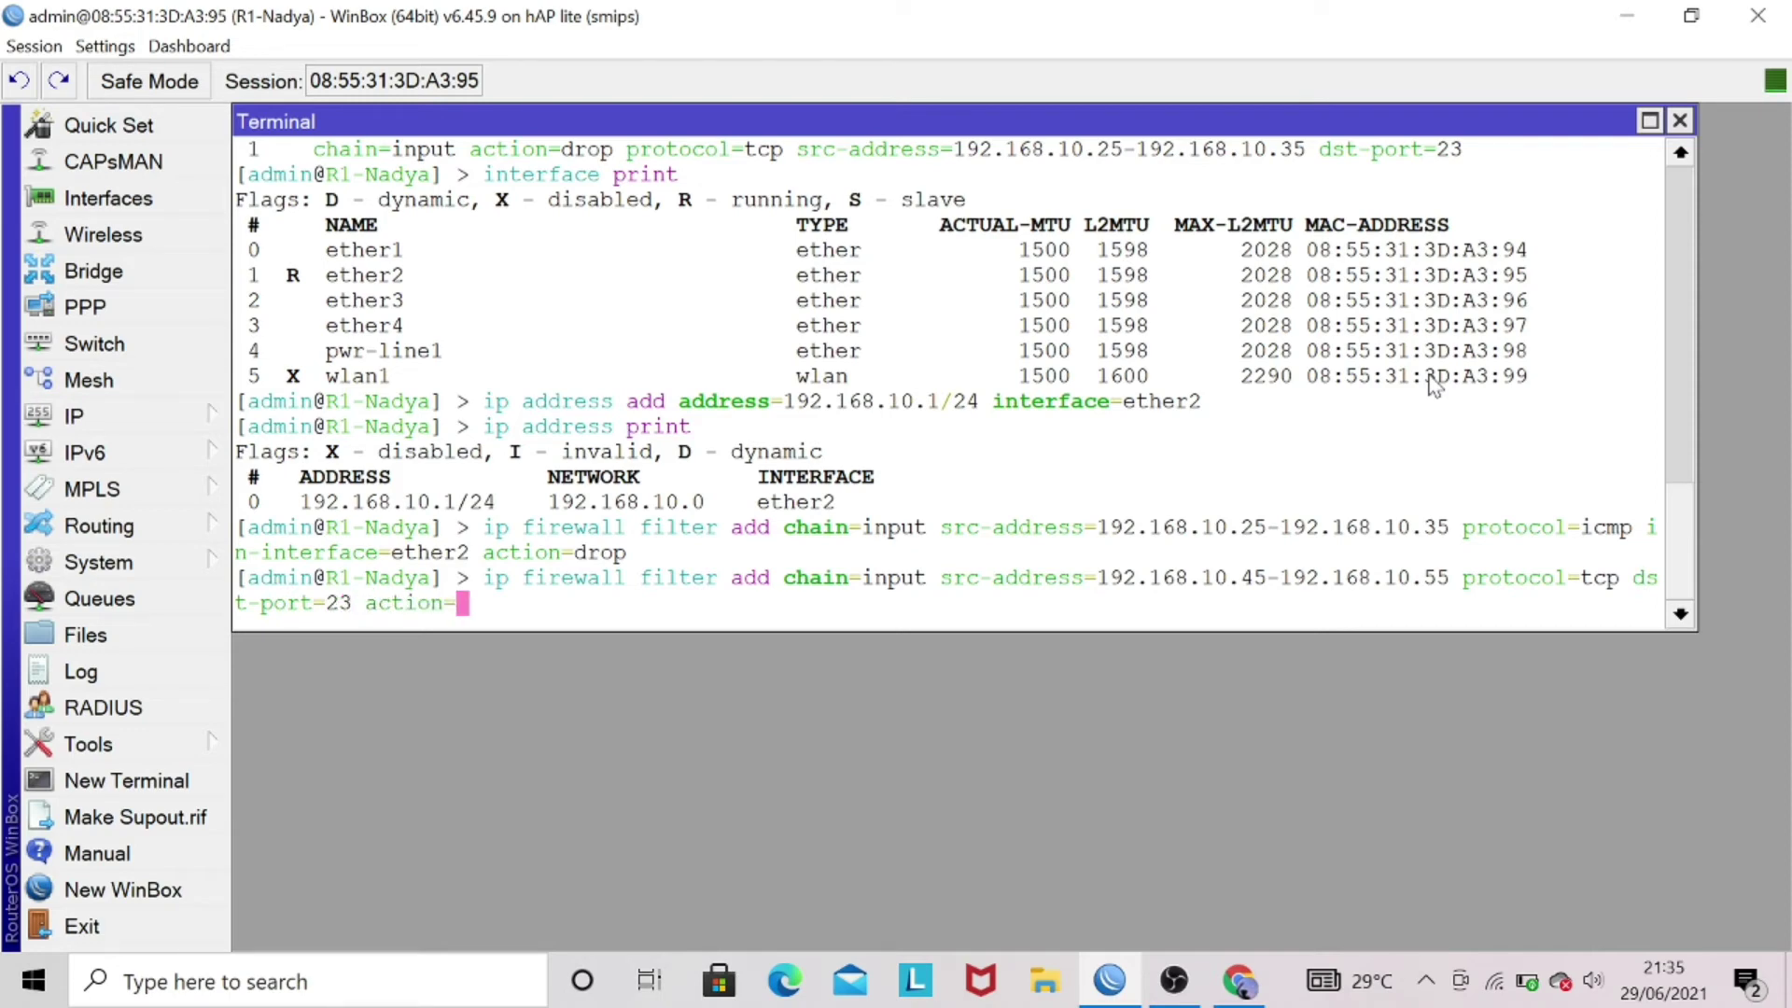
text(drop)
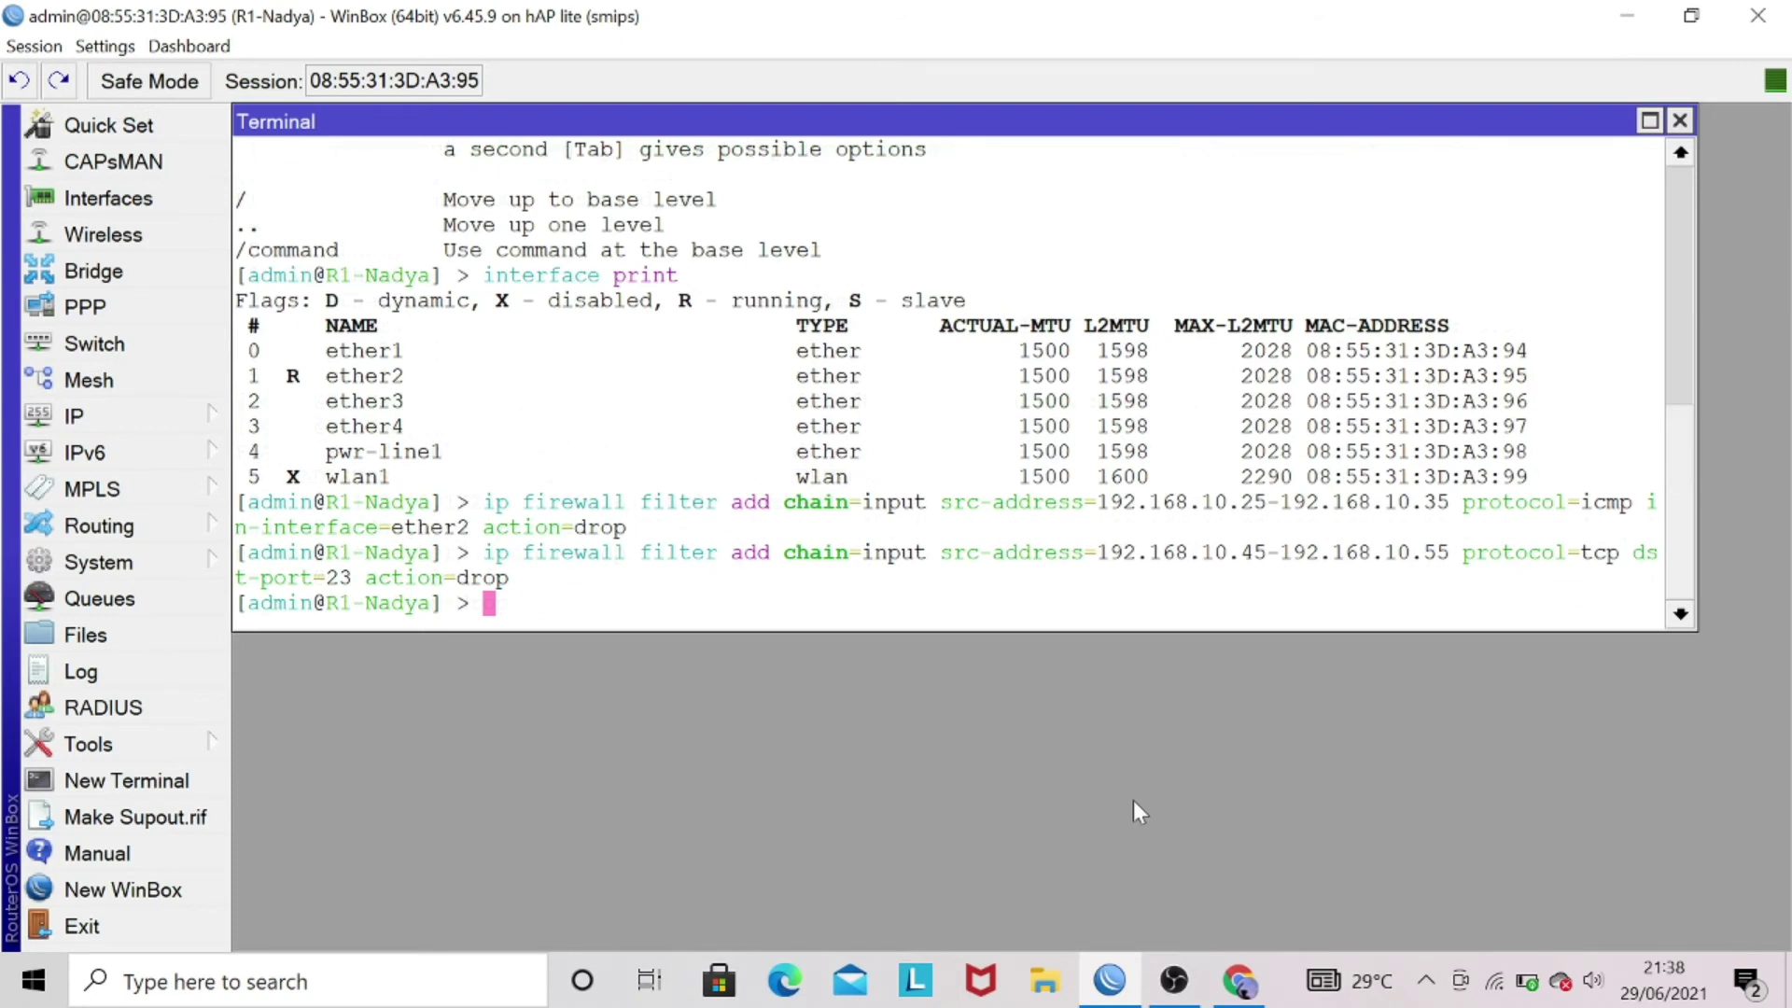
- Run 'ip firewall filter print' in the WinBox Terminal to list the filter rules
text(ip f)
key(Tab)
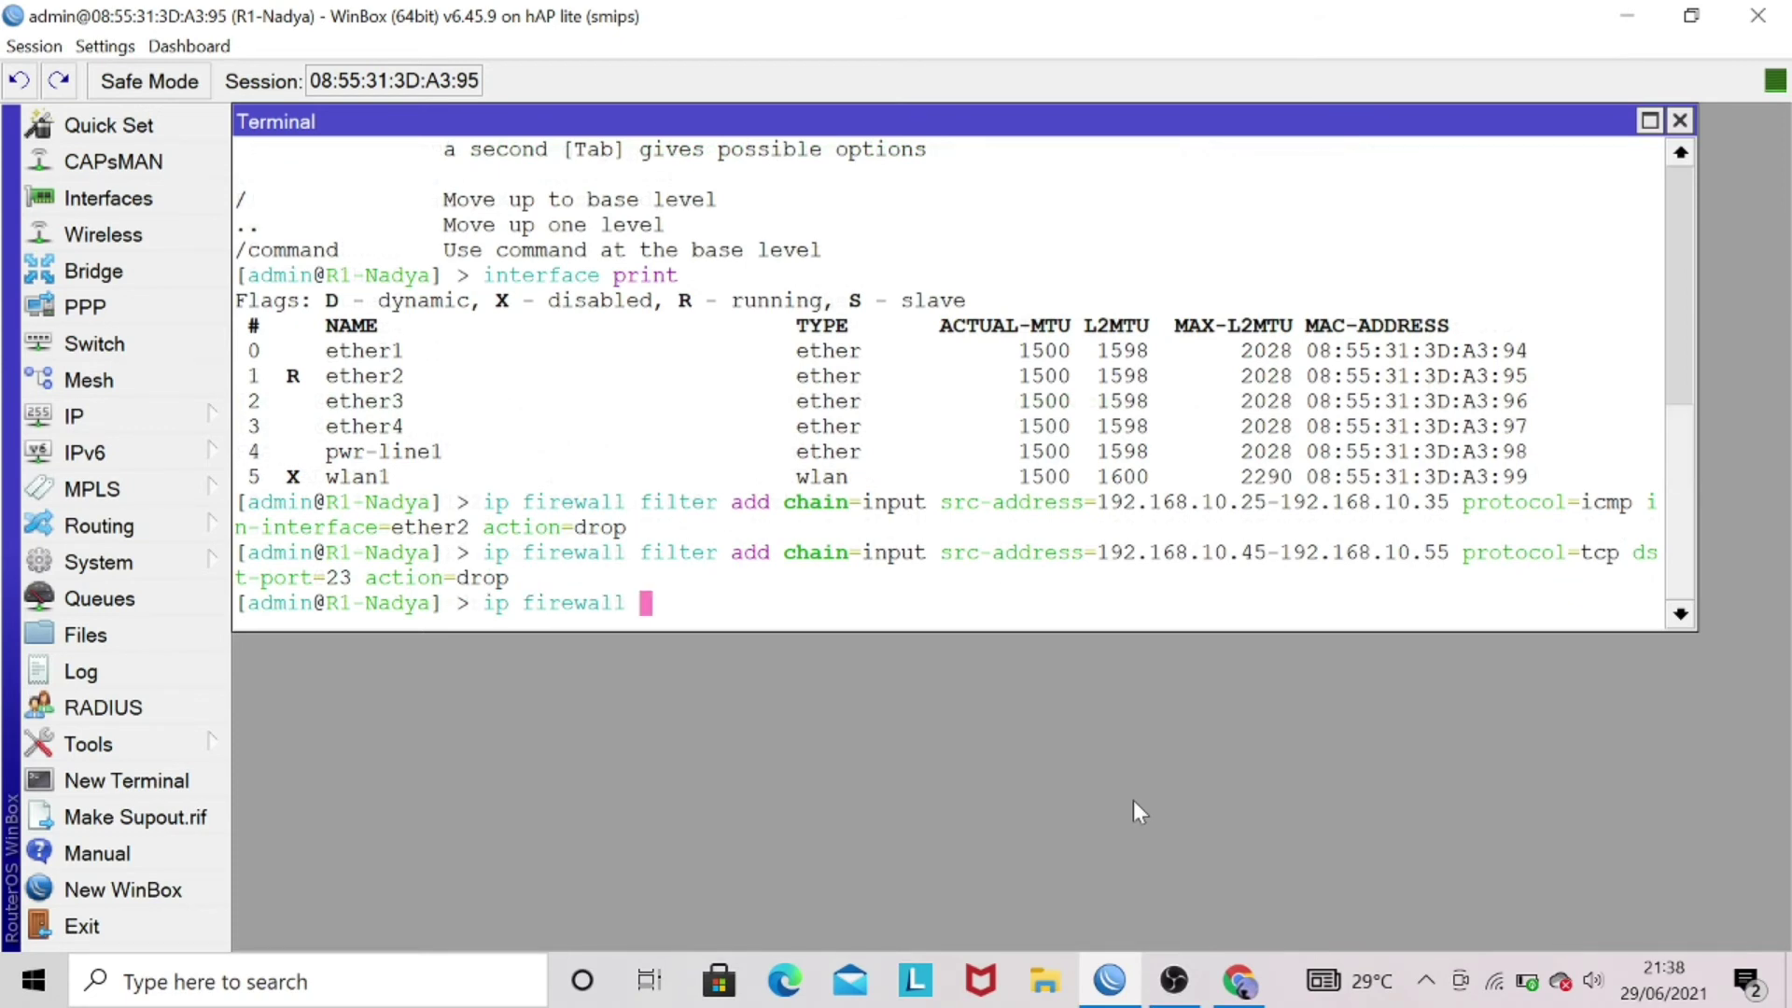
text(fil)
key(Tab)
text(p)
key(Tab)
key(Return)
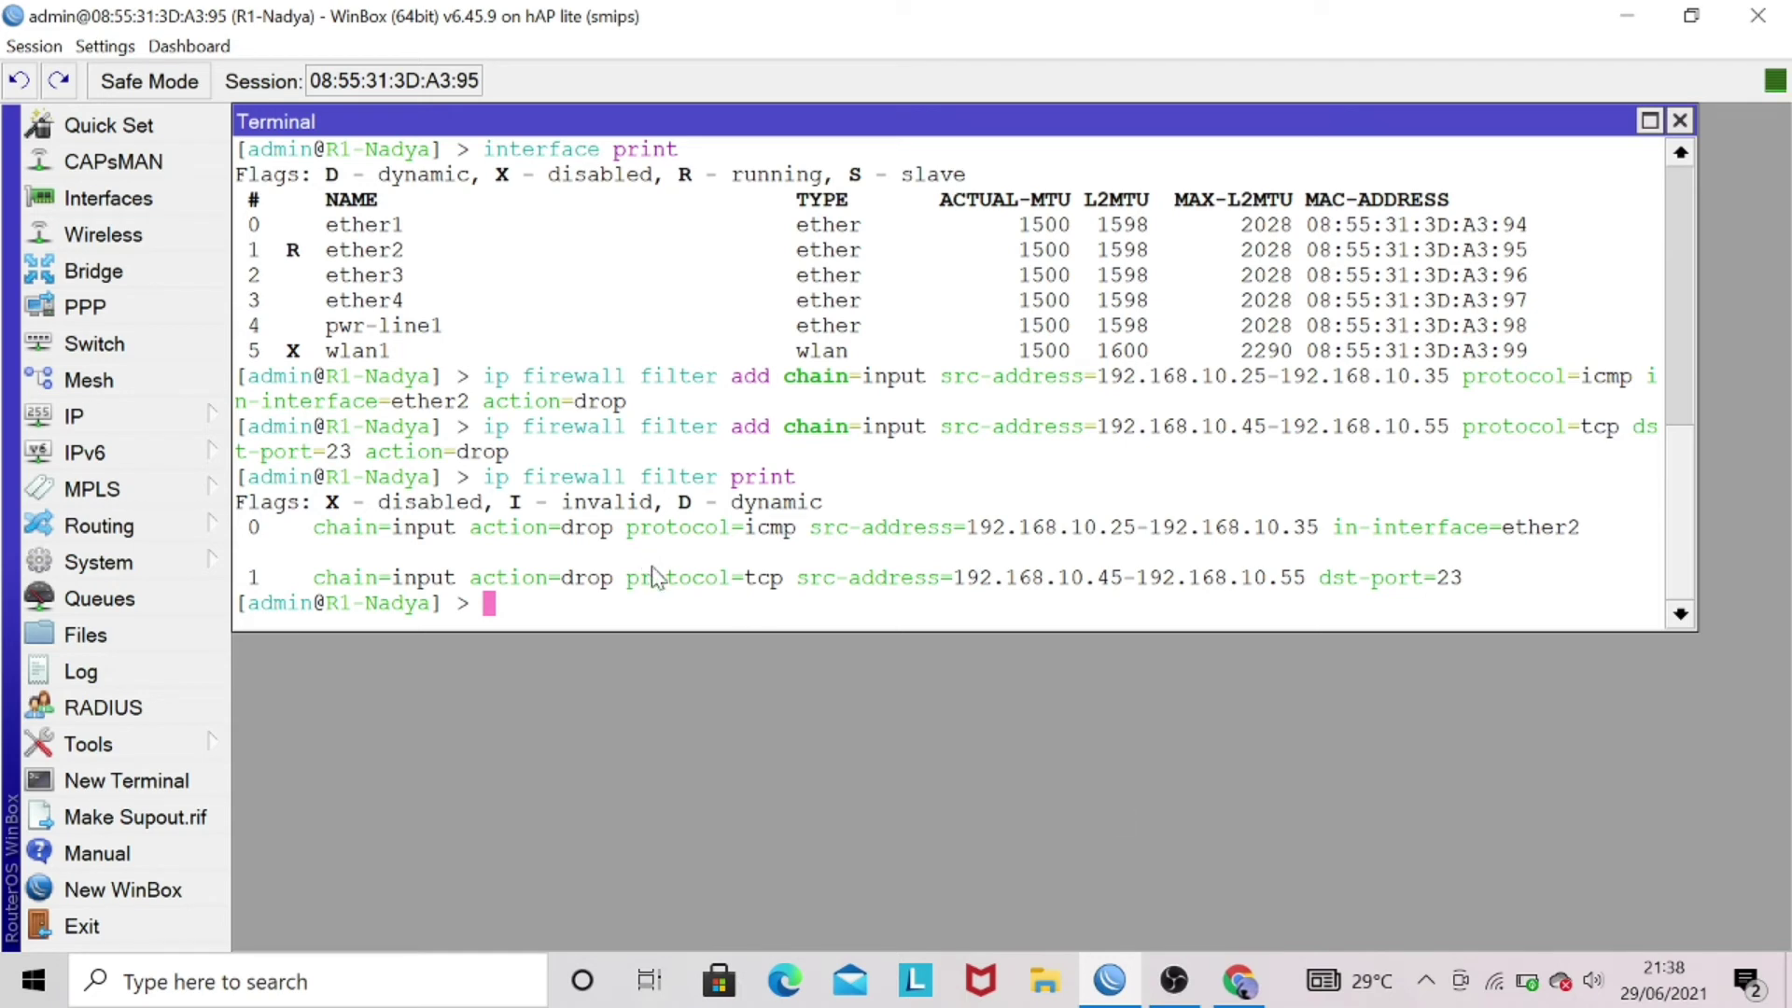
- Highlight protocol=tcp and dst-port=23 in rule 1 to point out the Telnet drop rule
drag(626, 580, 790, 584)
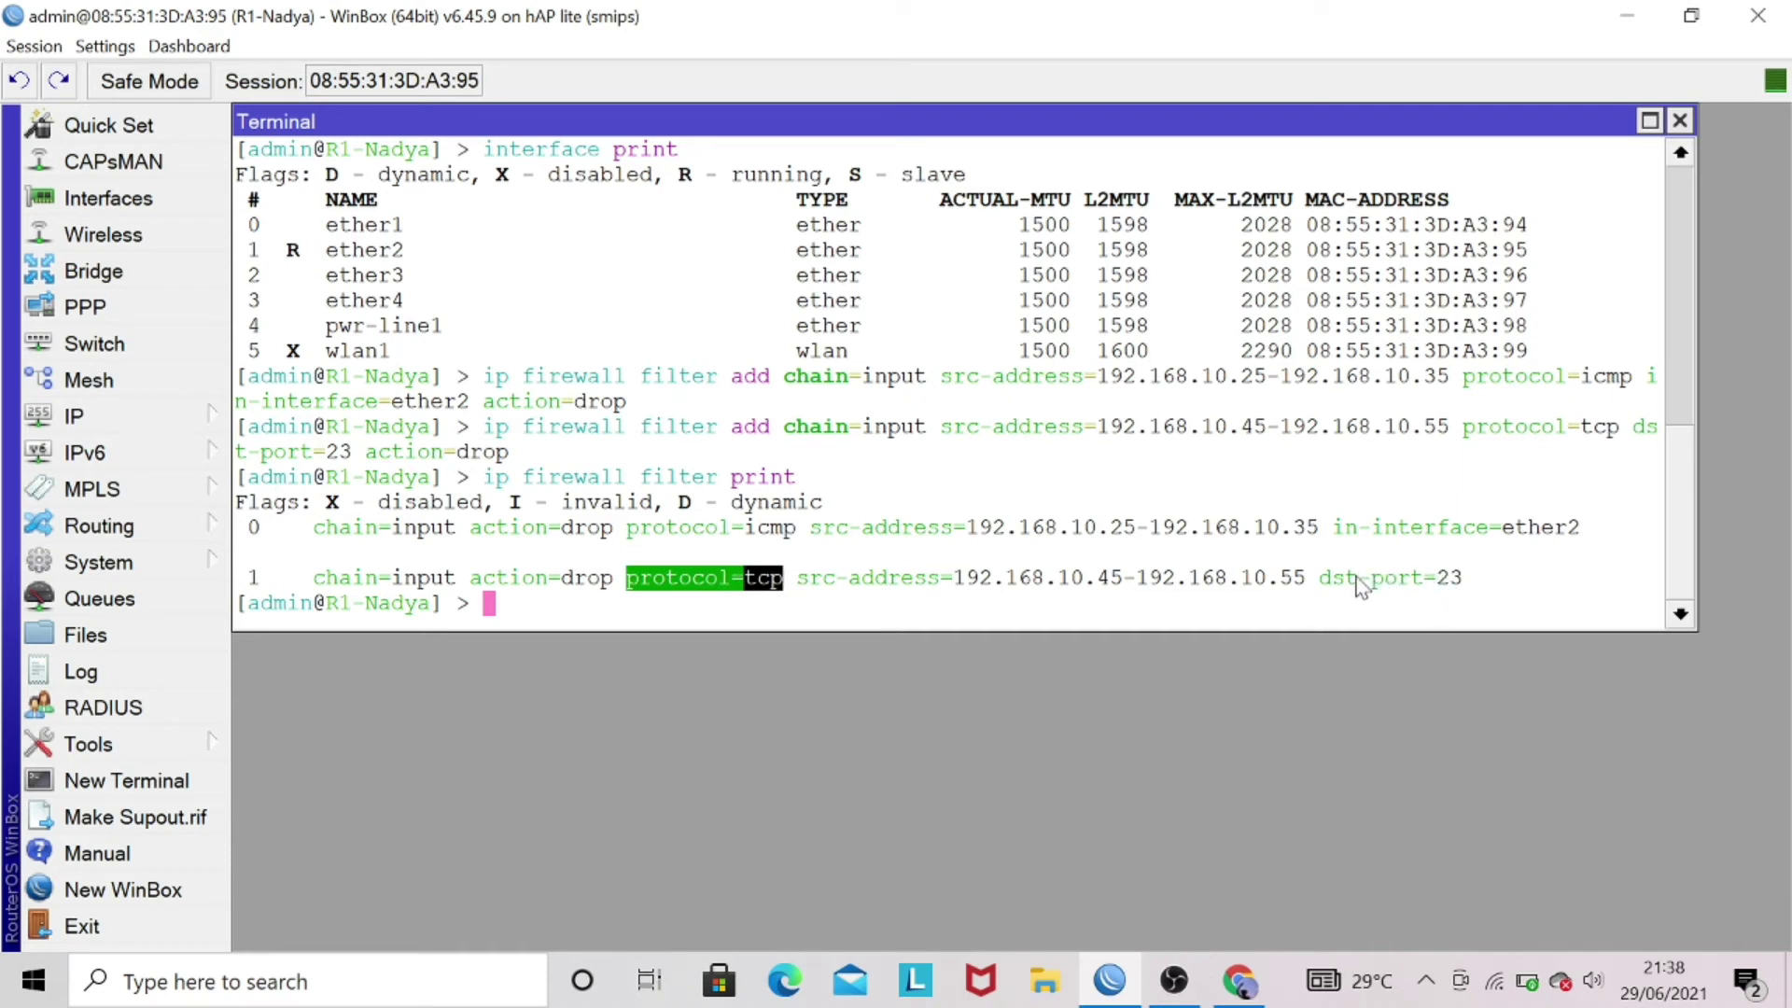
drag(1310, 581, 1469, 591)
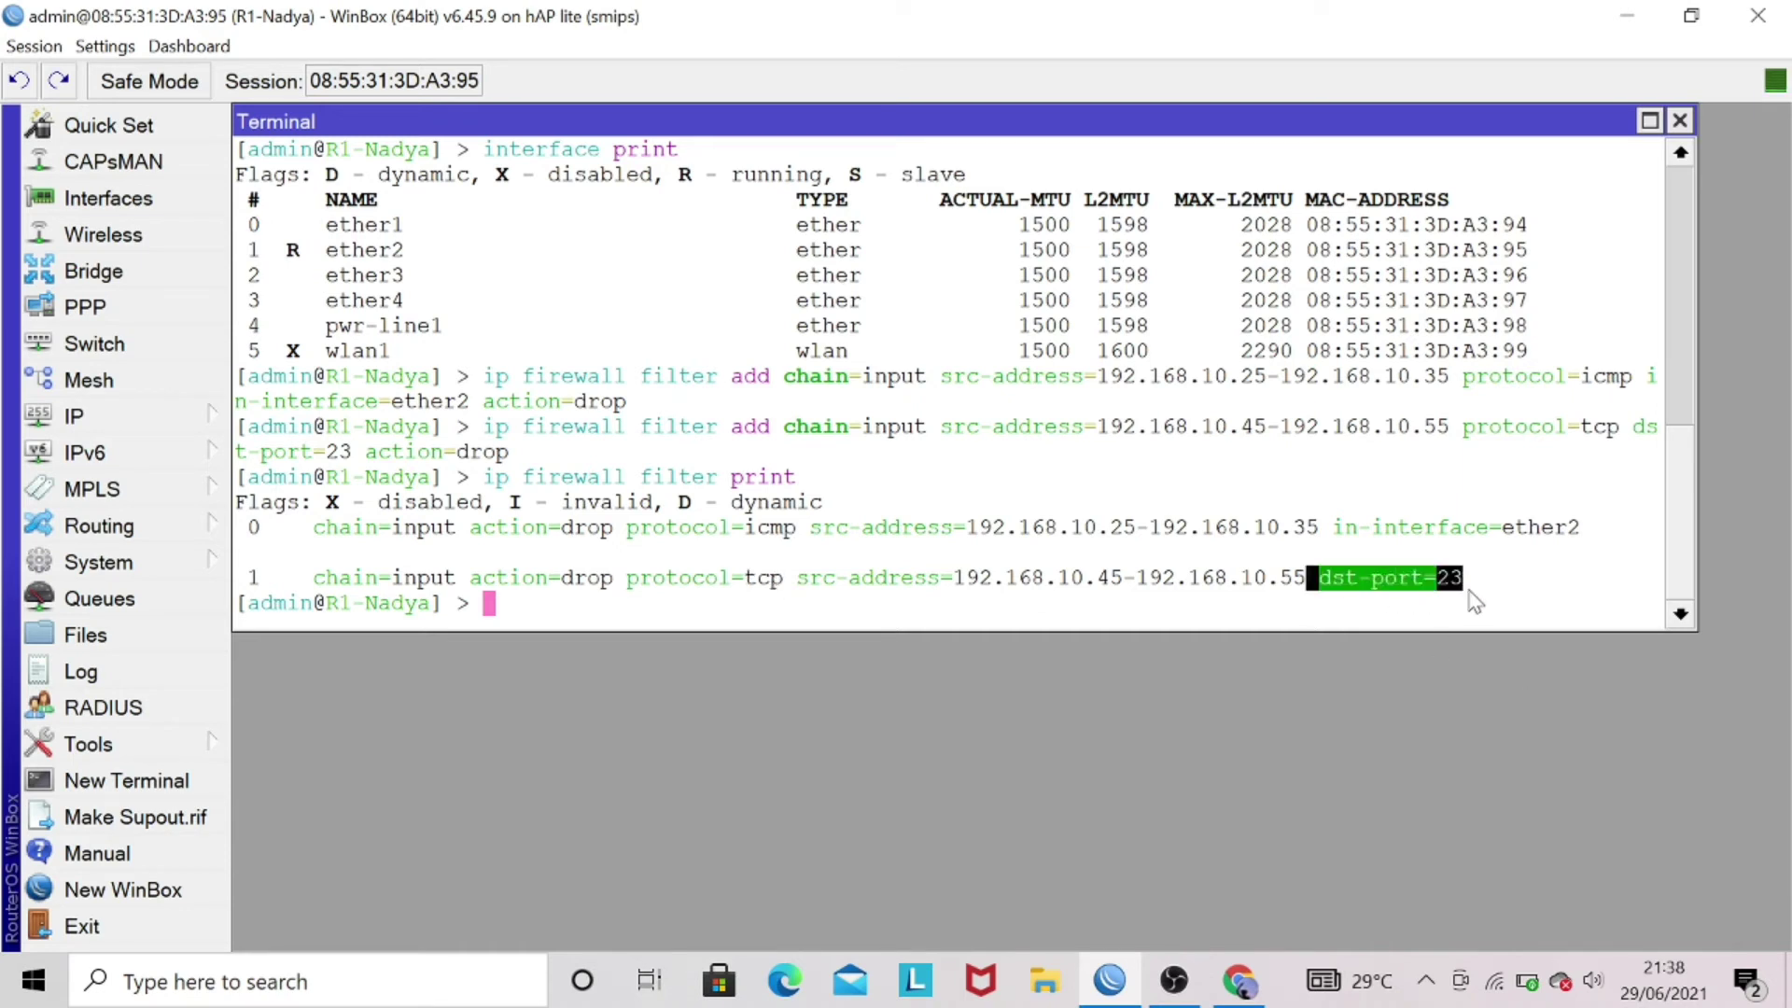
click(1473, 602)
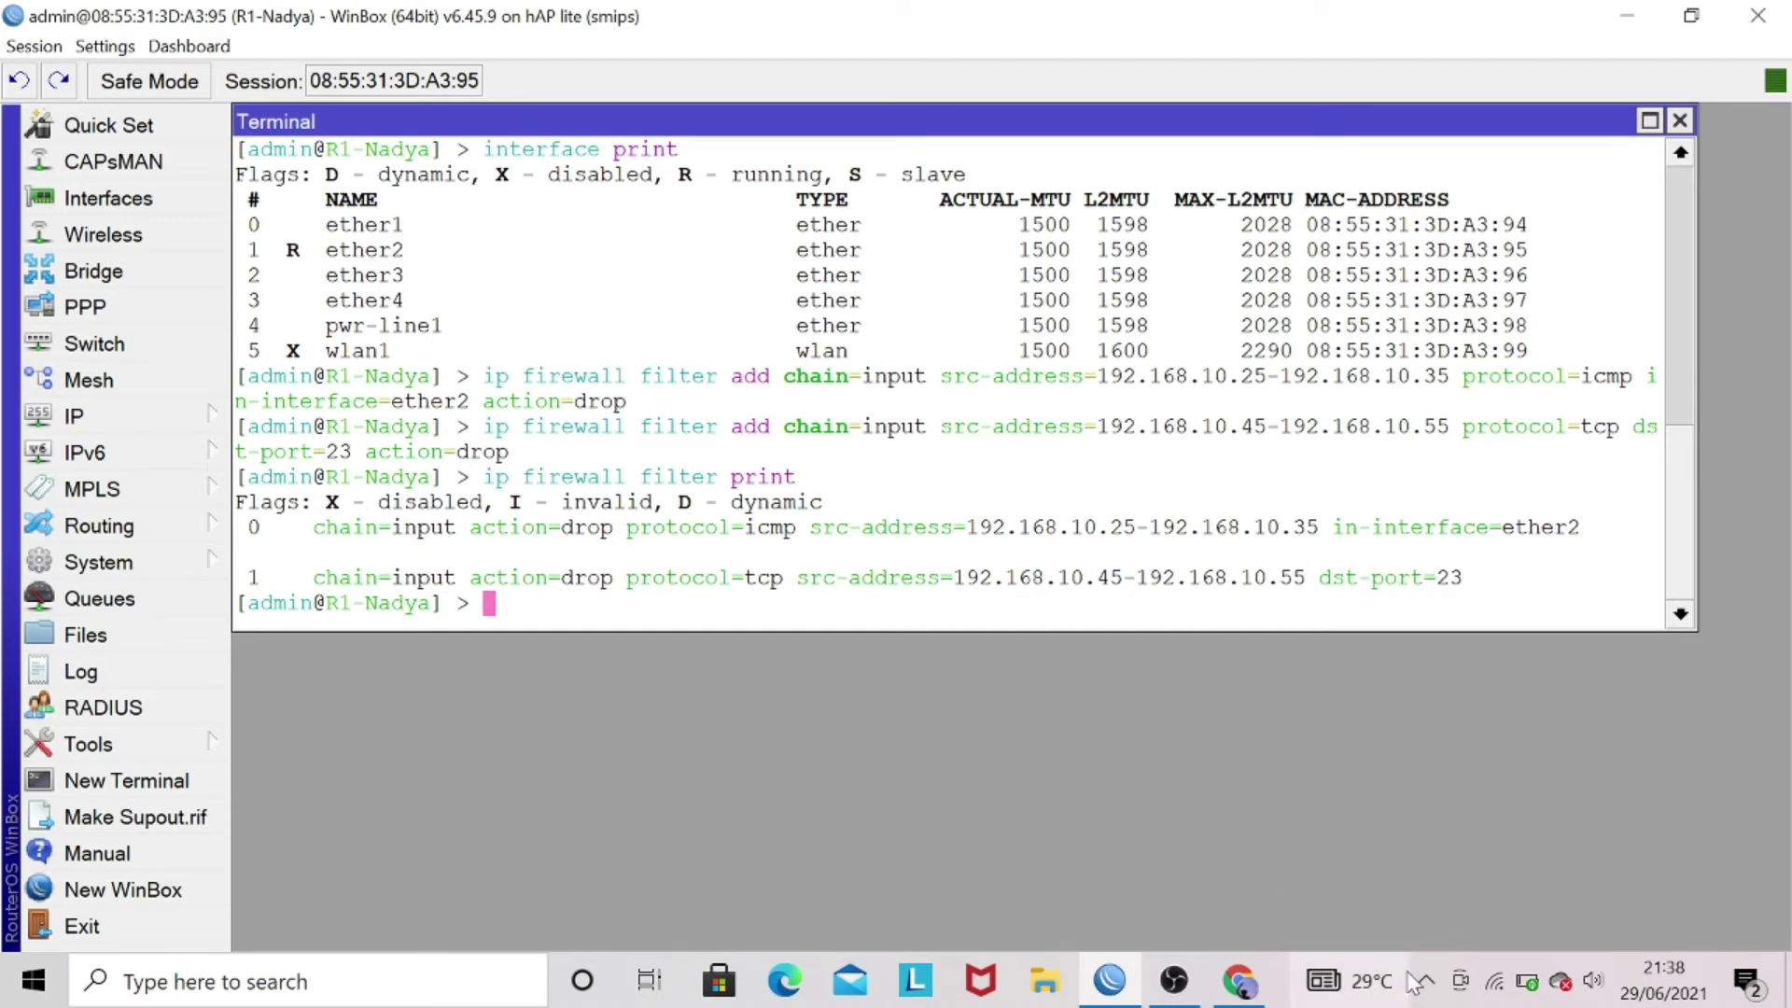
right_click(1500, 982)
- Go through Ethernet settings and Network and Sharing Center to reach the network adapters list
click(1491, 948)
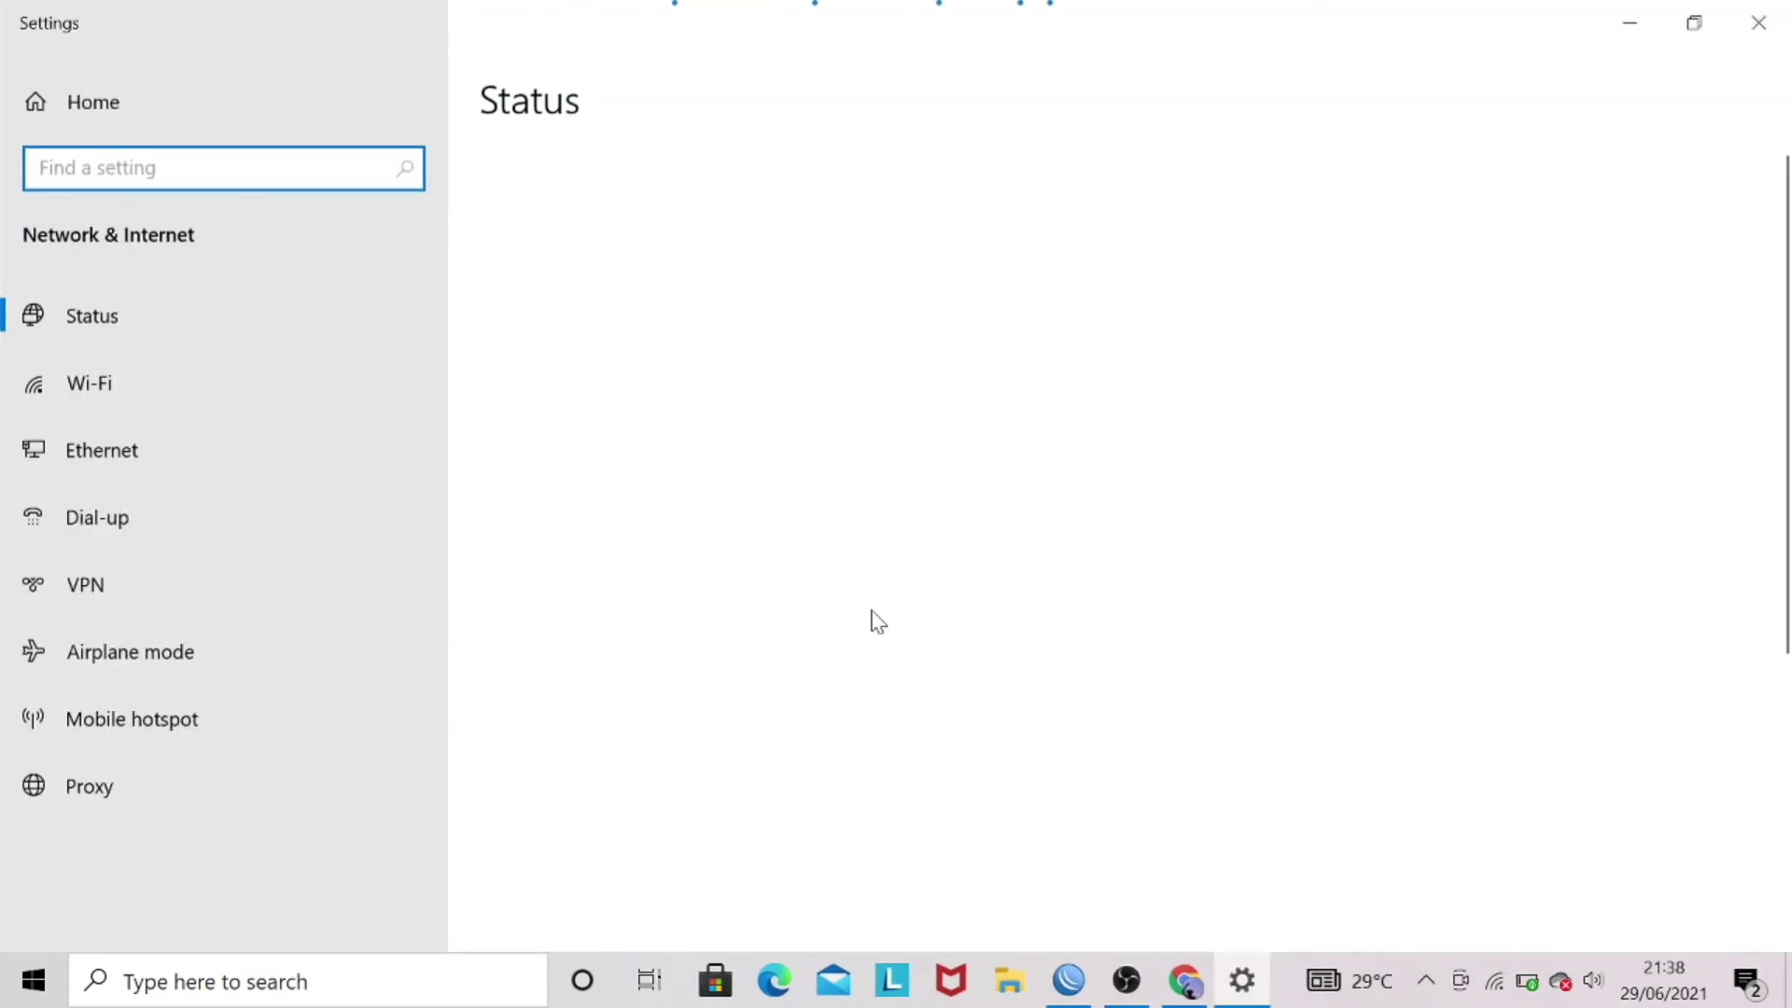
click(300, 429)
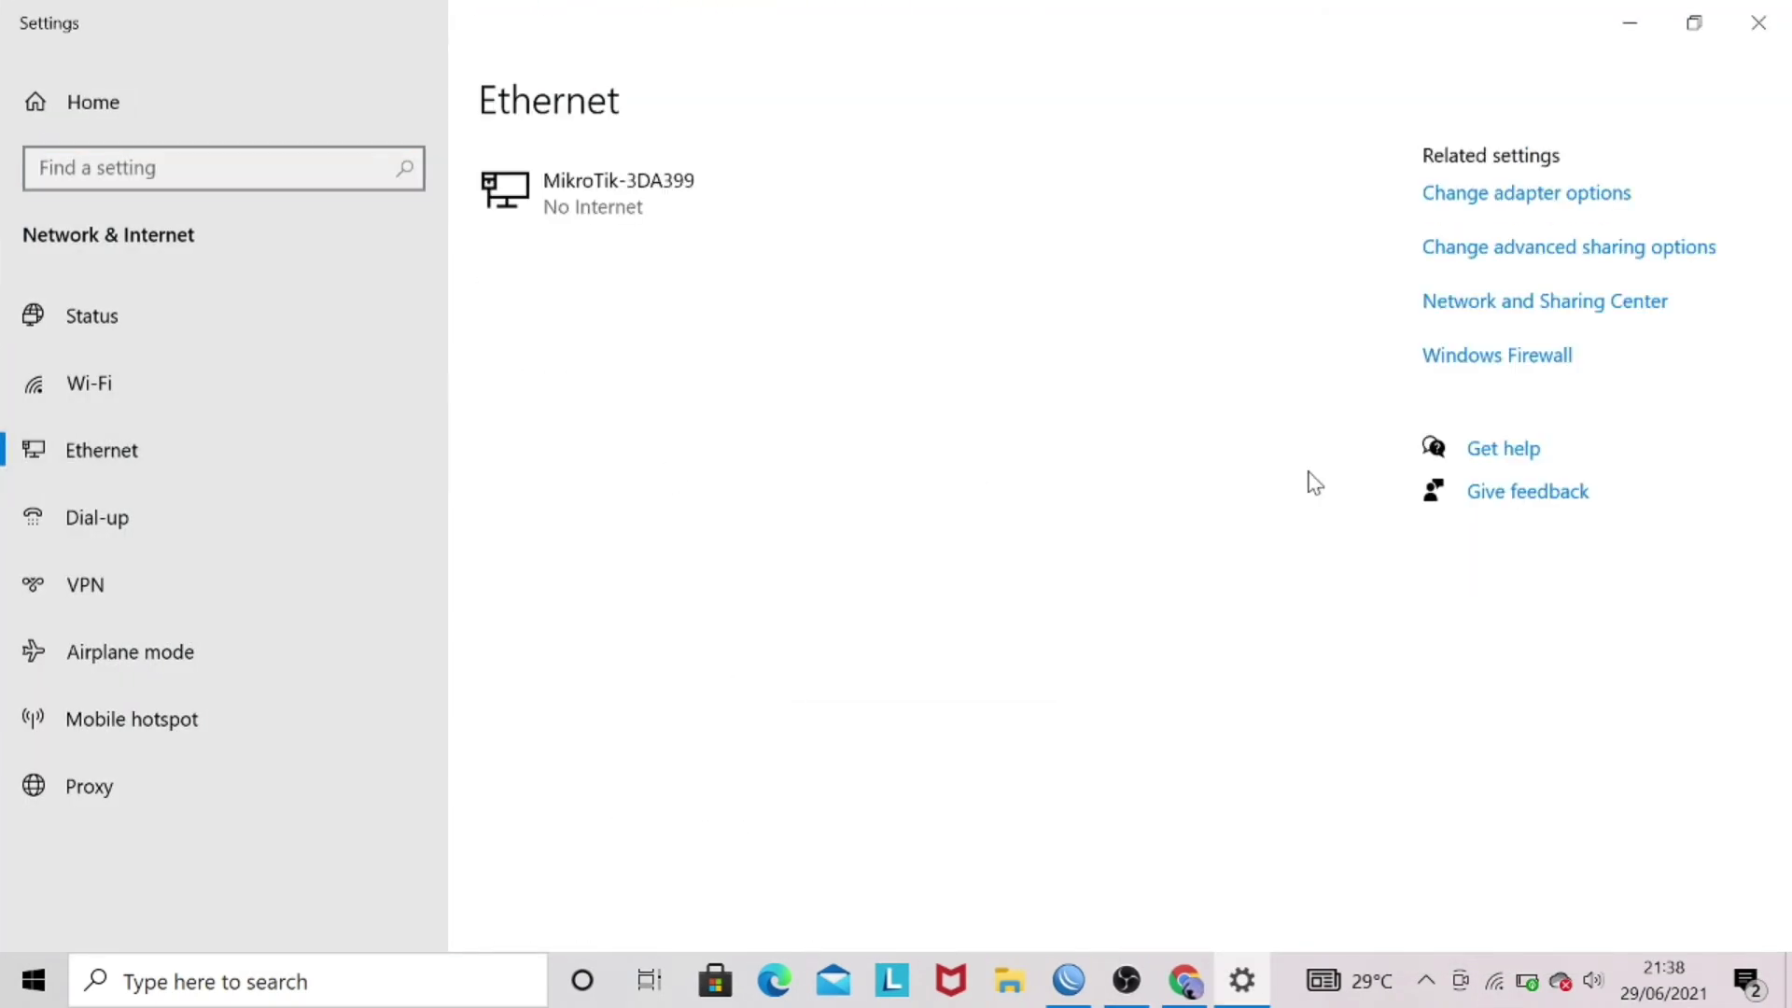
click(1460, 314)
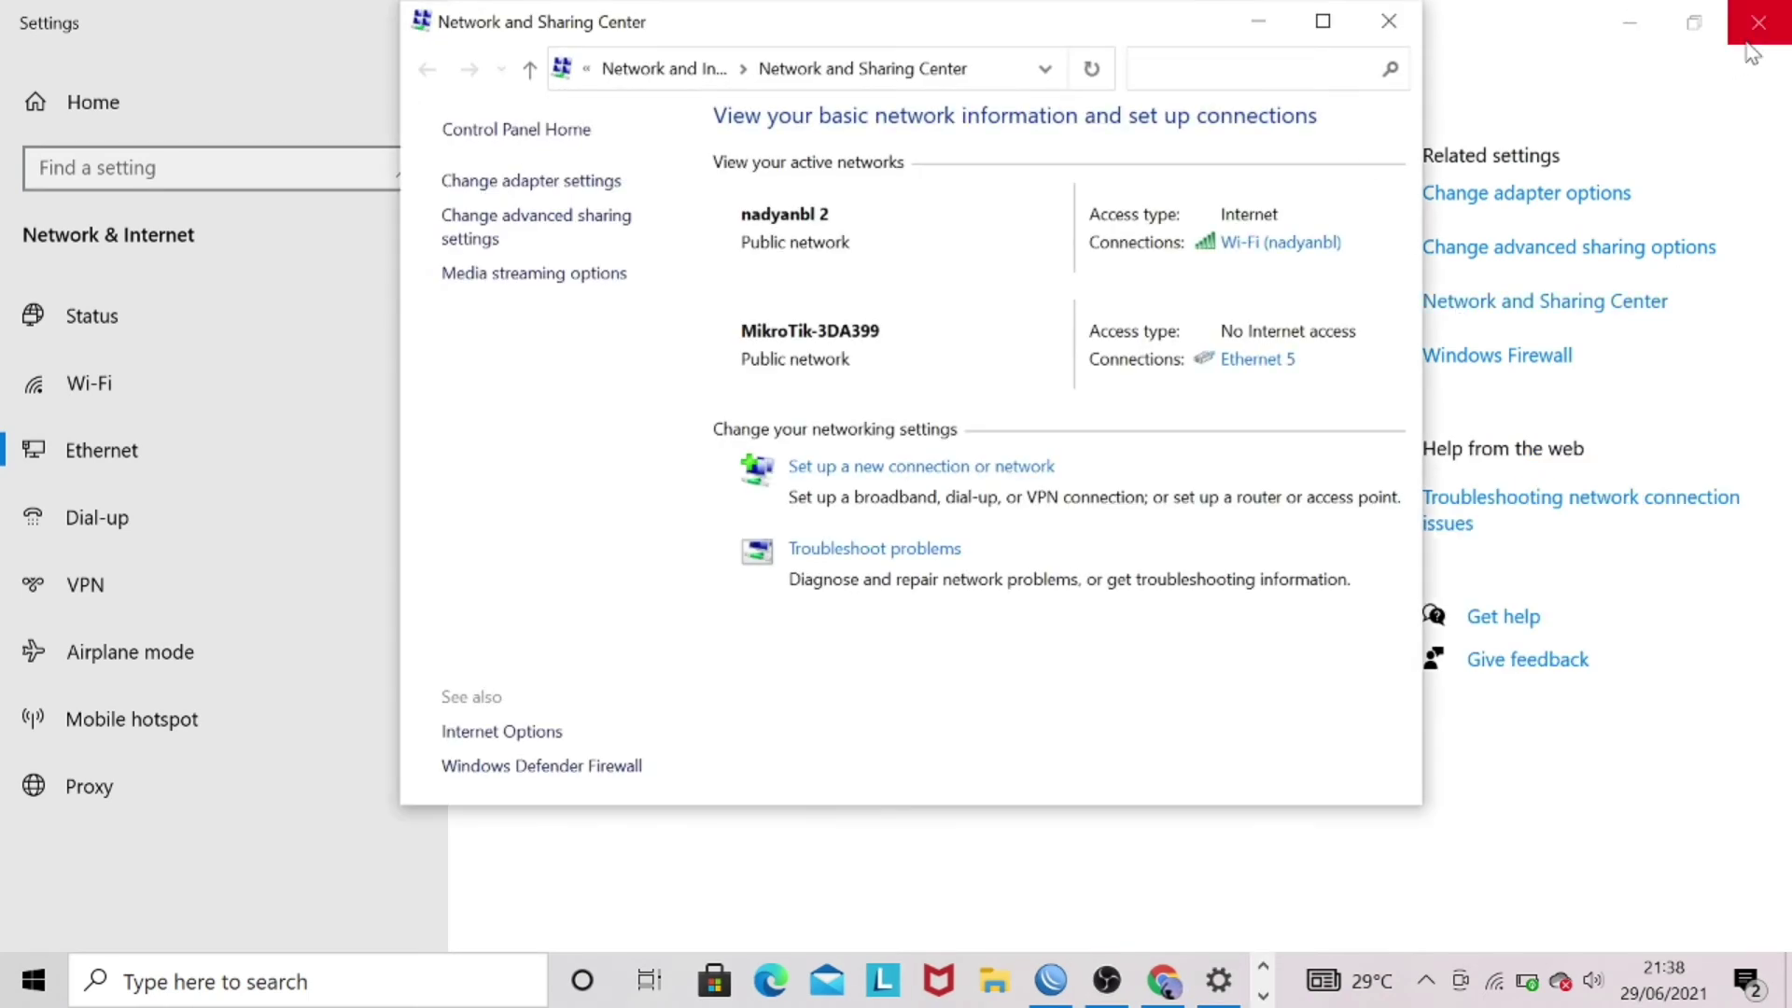
click(1756, 41)
click(1758, 41)
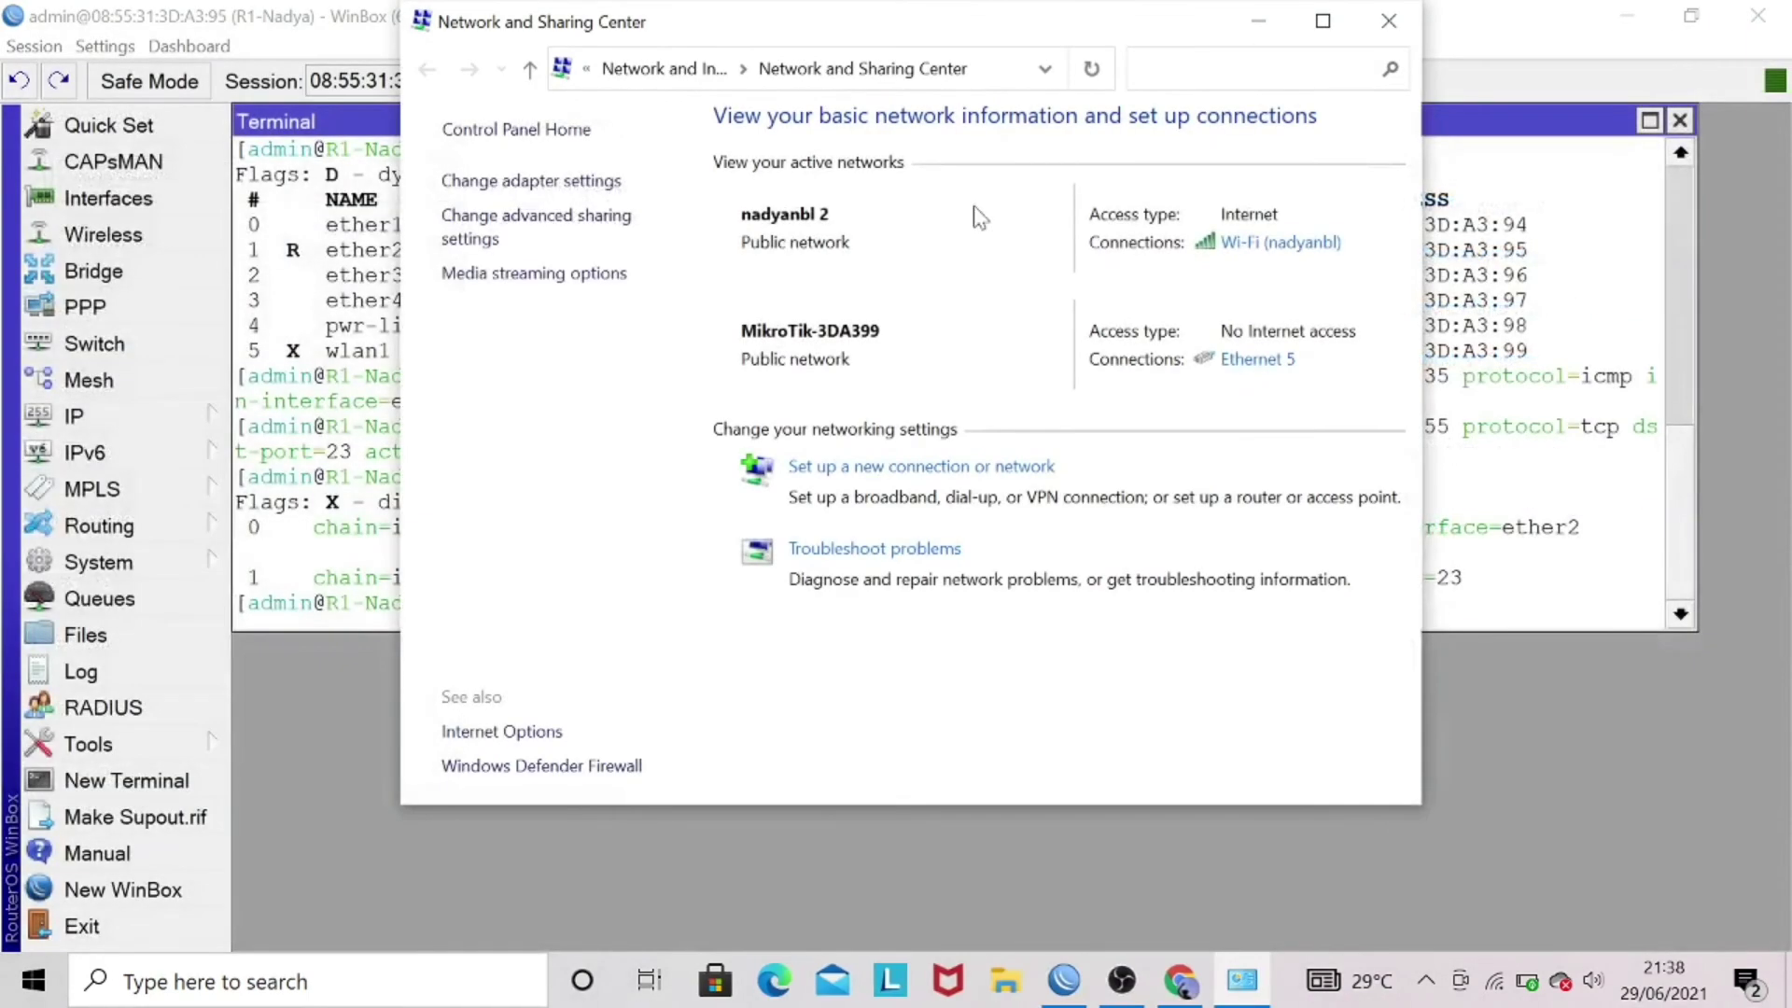
click(585, 182)
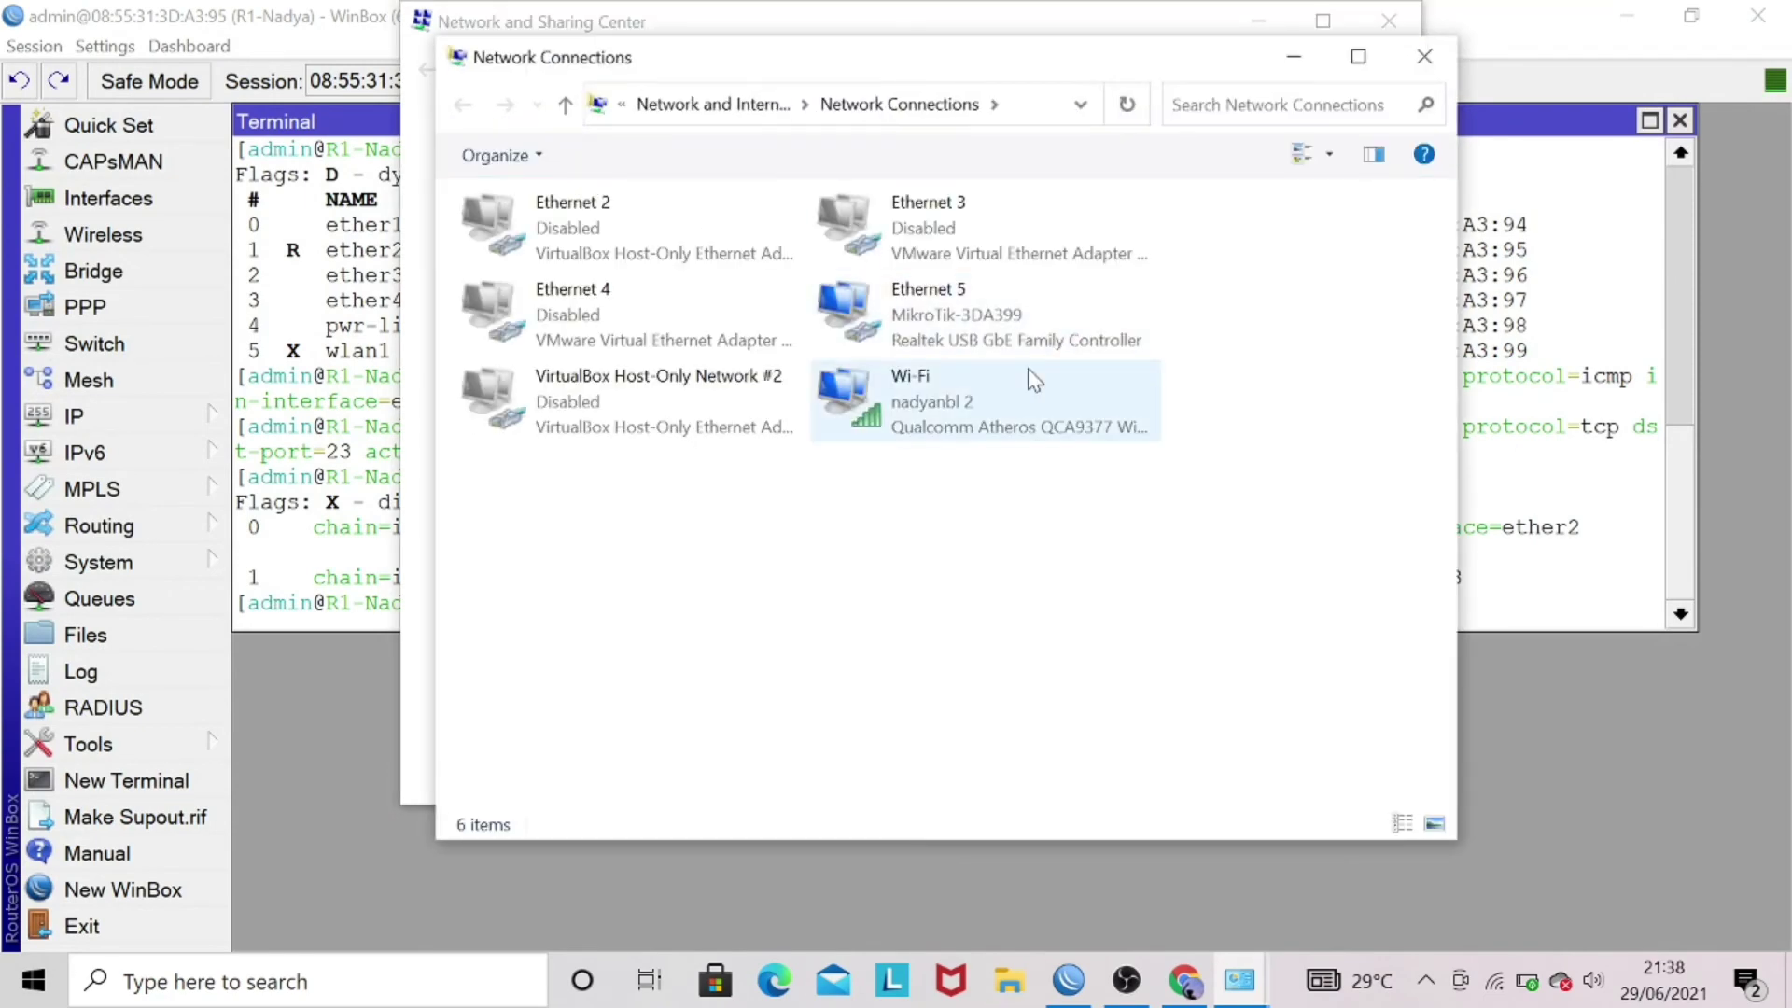
- Change Ethernet 5's static IPv4 address to 192.168.10.45, save, and close Network Connections
right_click(1027, 336)
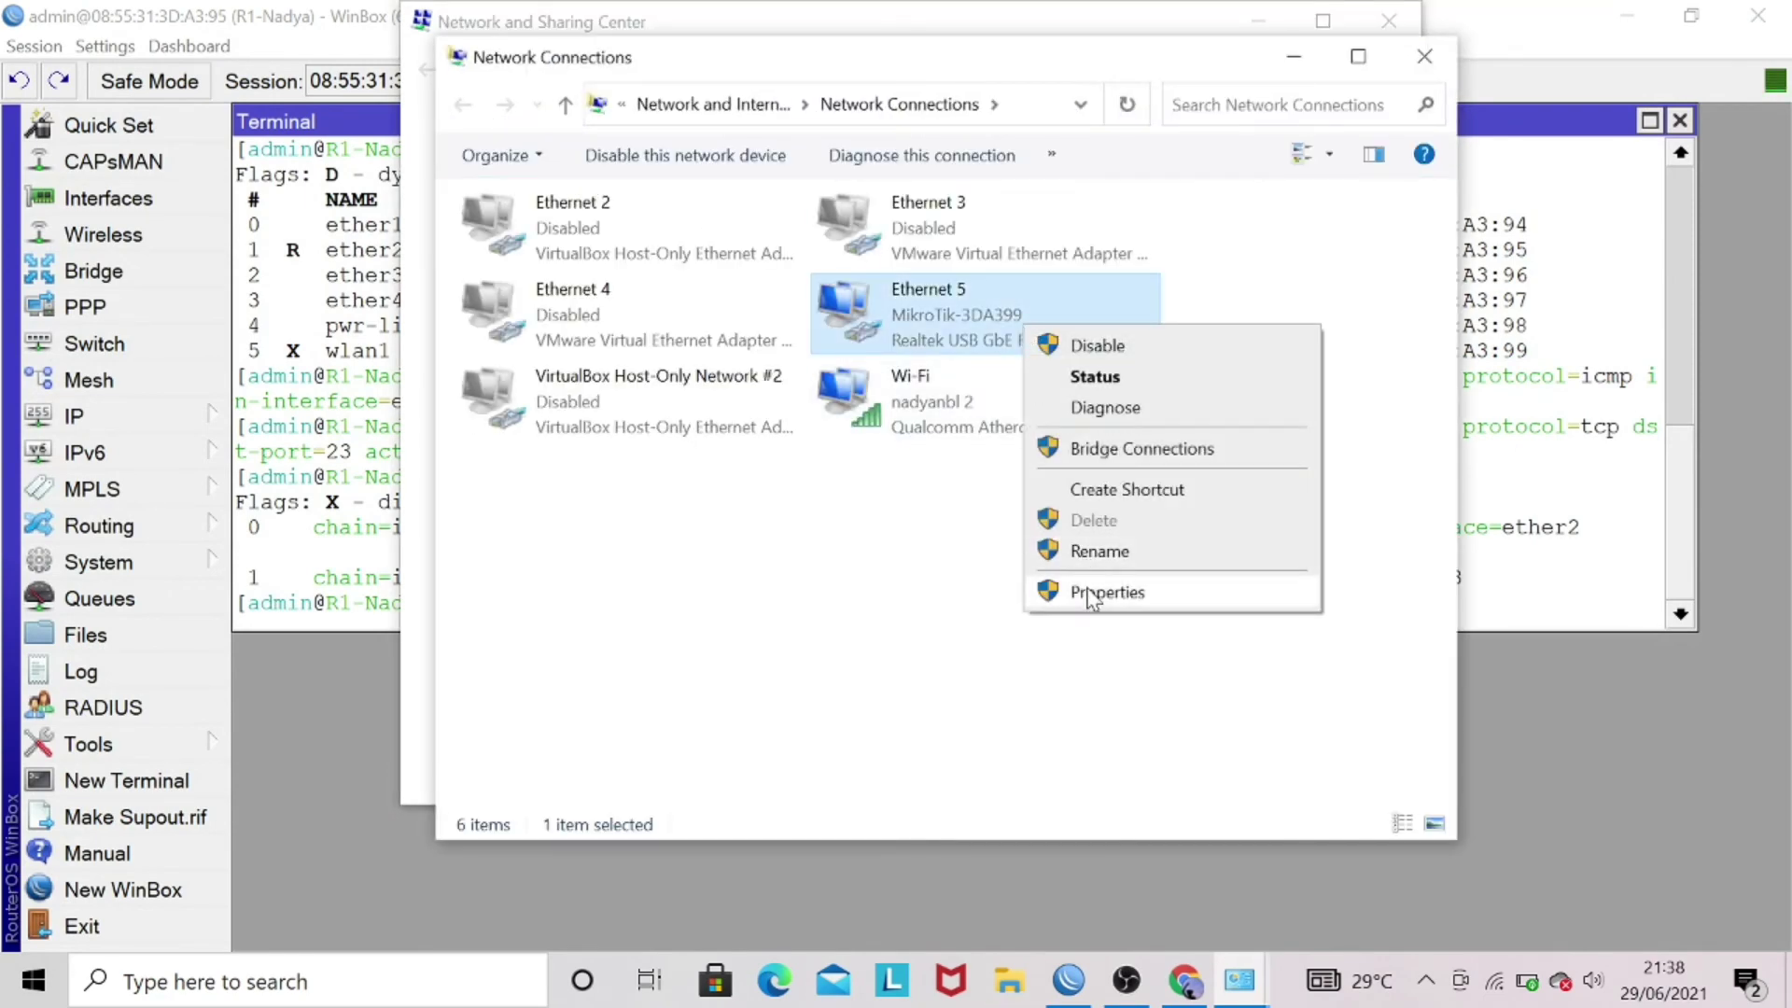
click(1091, 592)
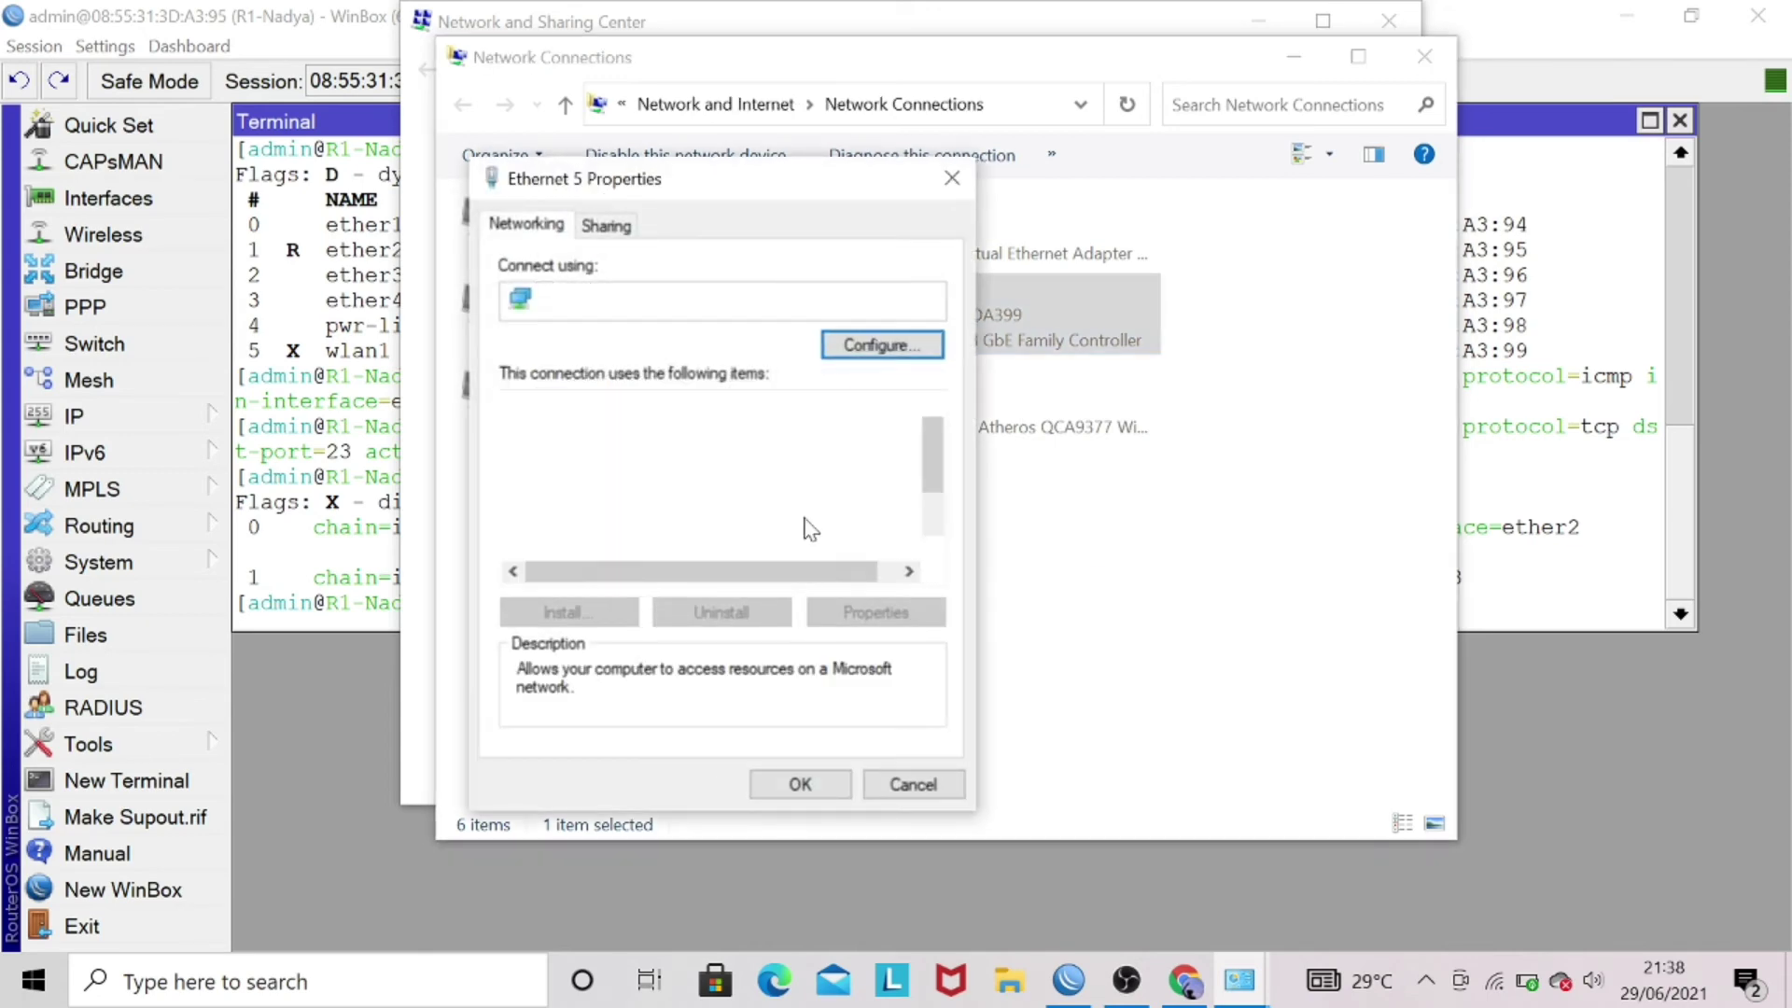
double_click(758, 528)
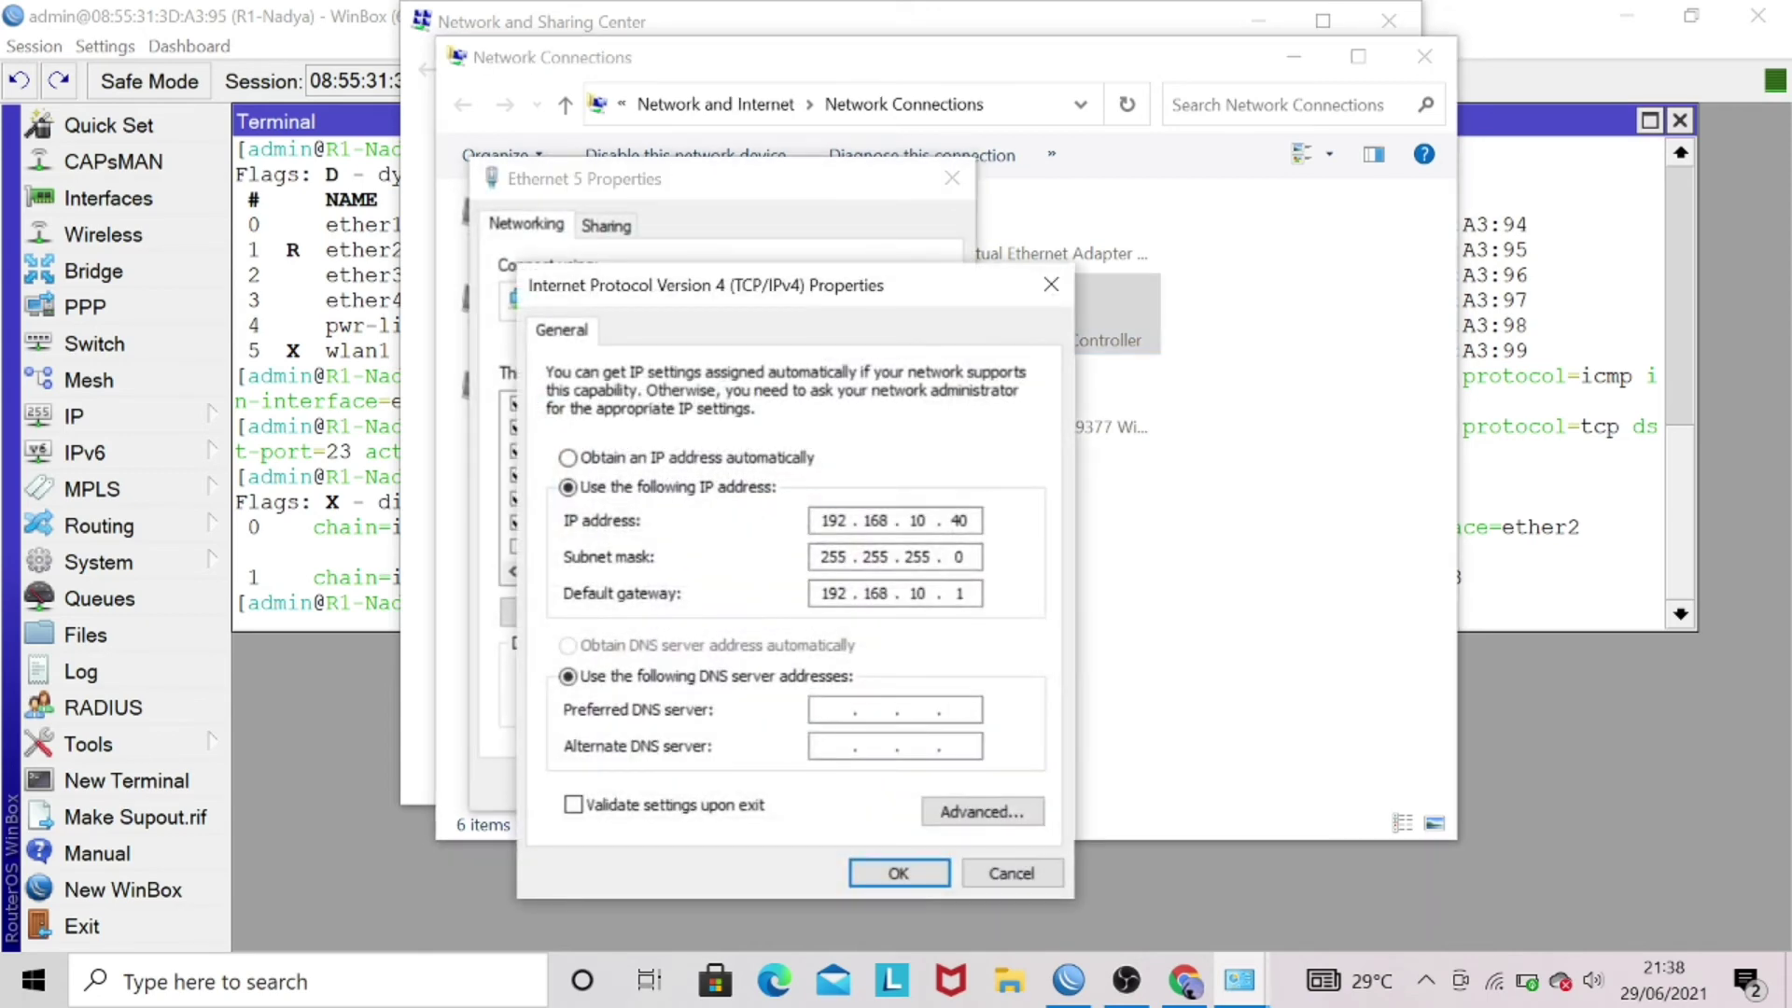
click(971, 520)
key(BackSpace)
key(BackSpace)
text(45)
click(898, 872)
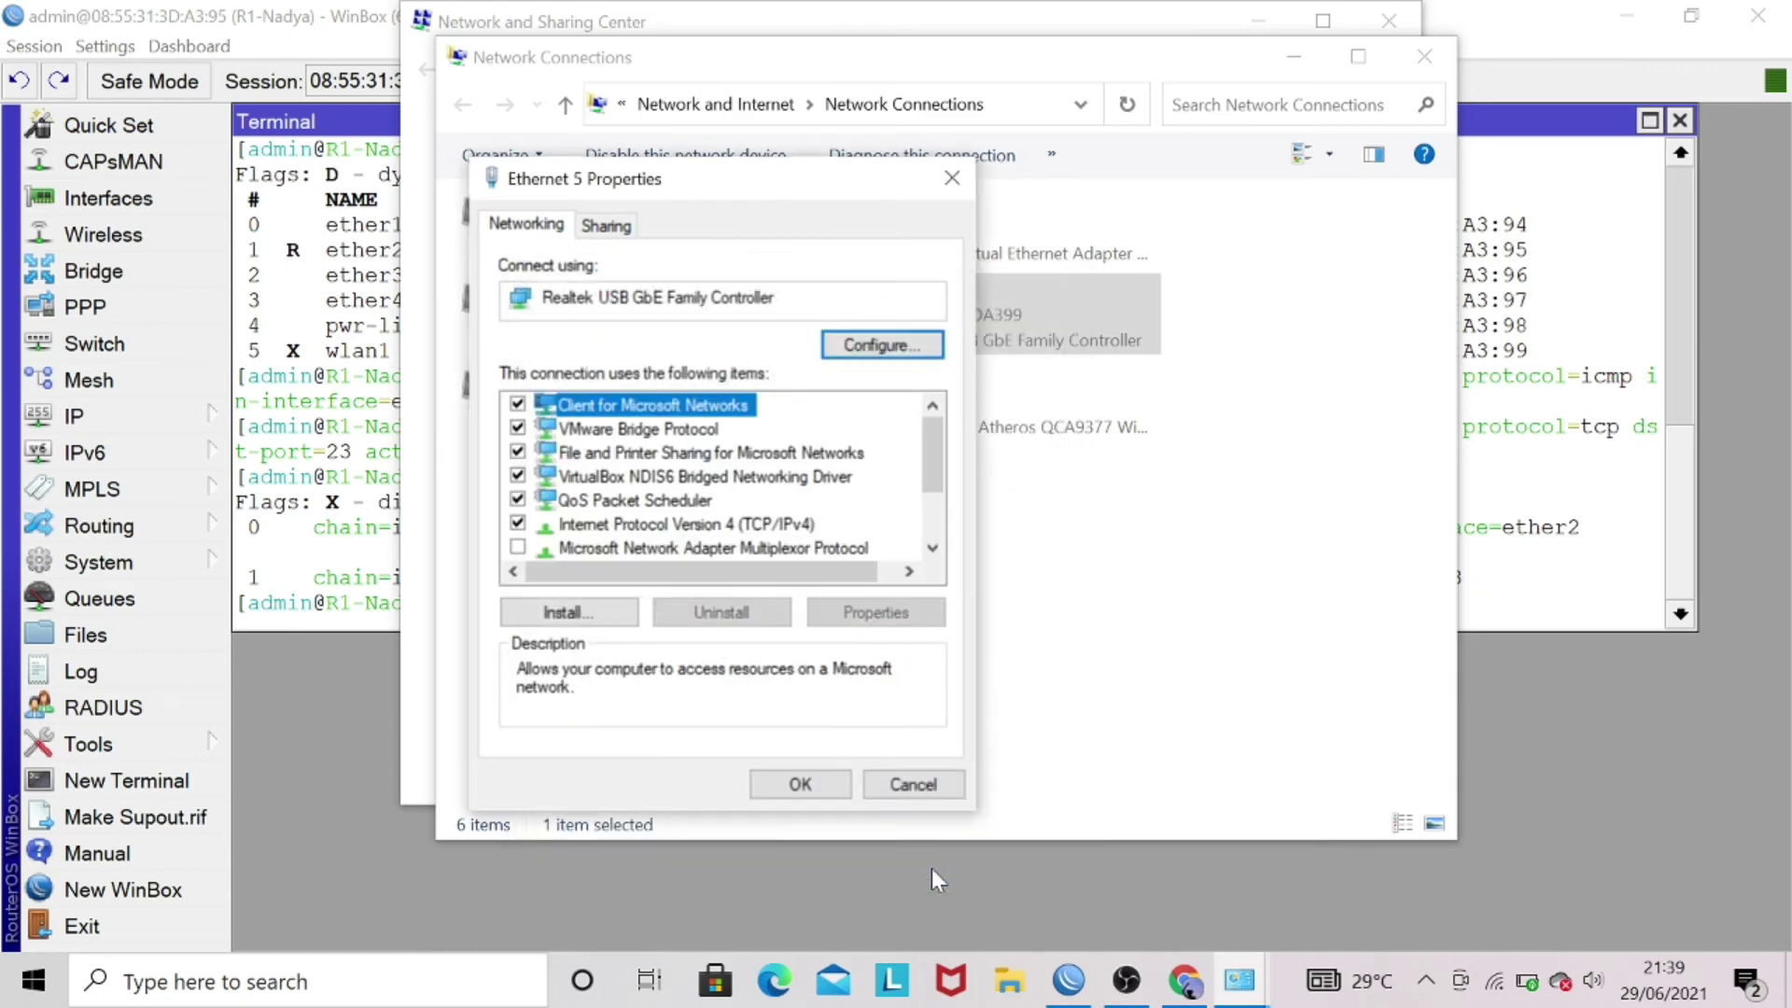
click(825, 782)
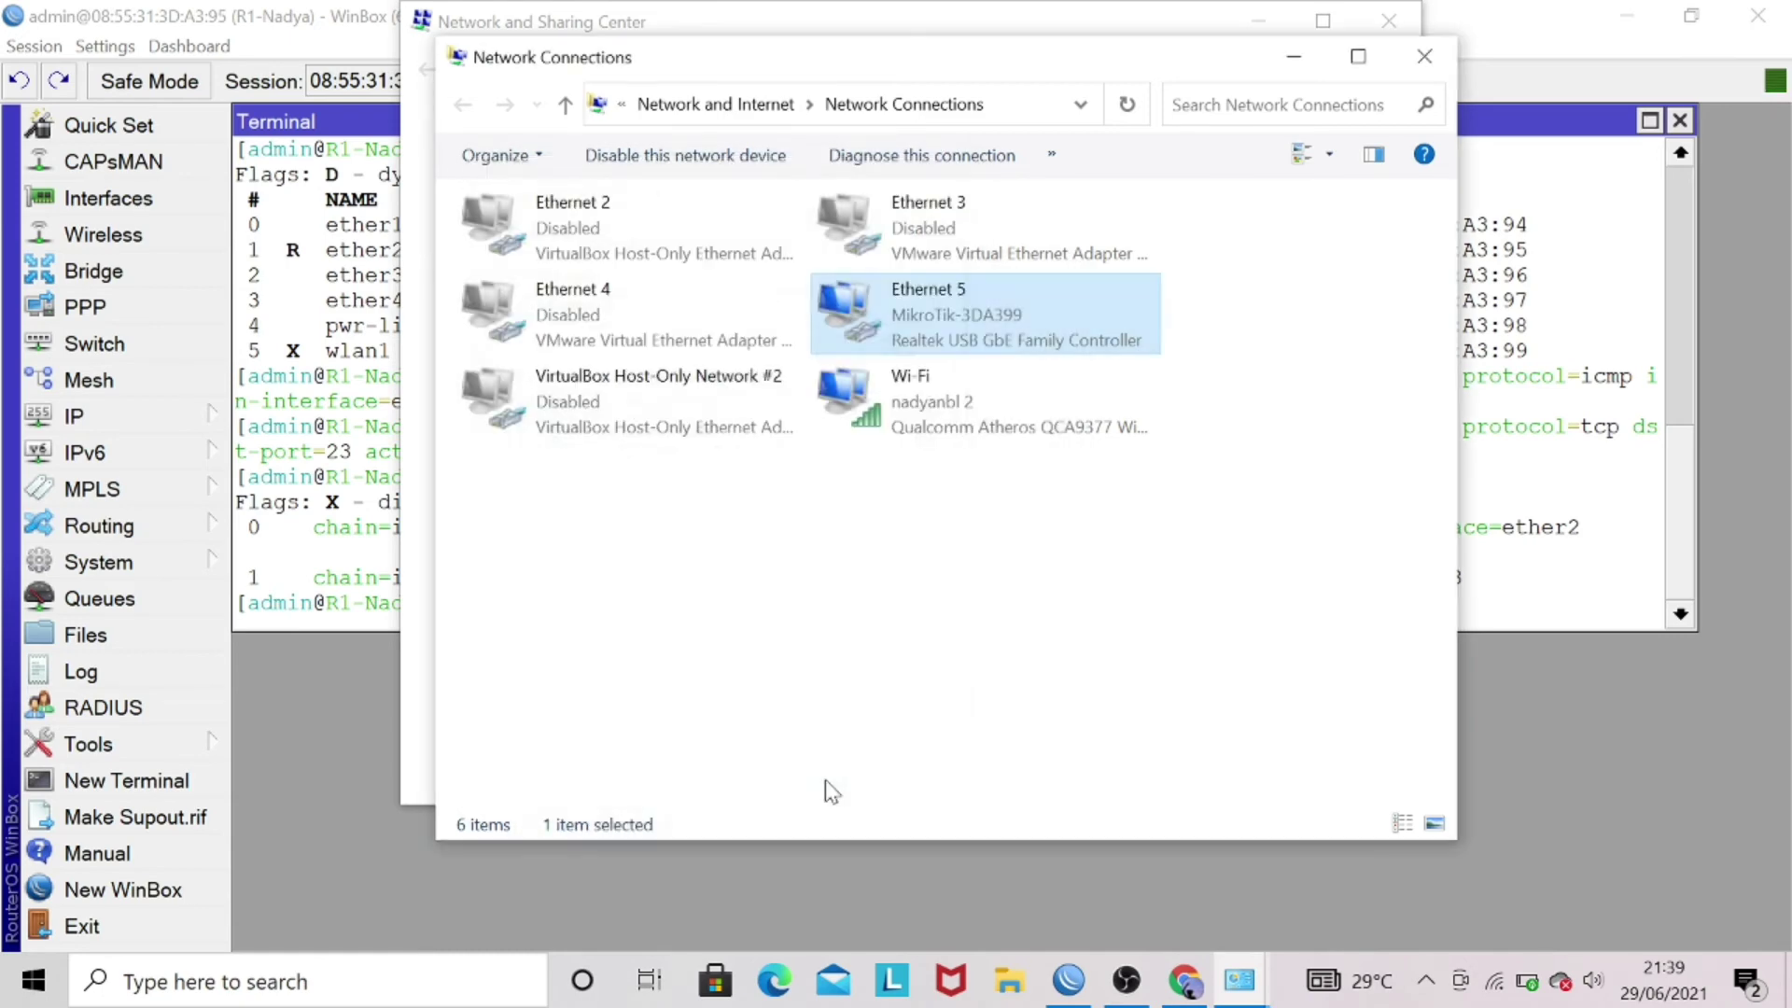
click(1293, 56)
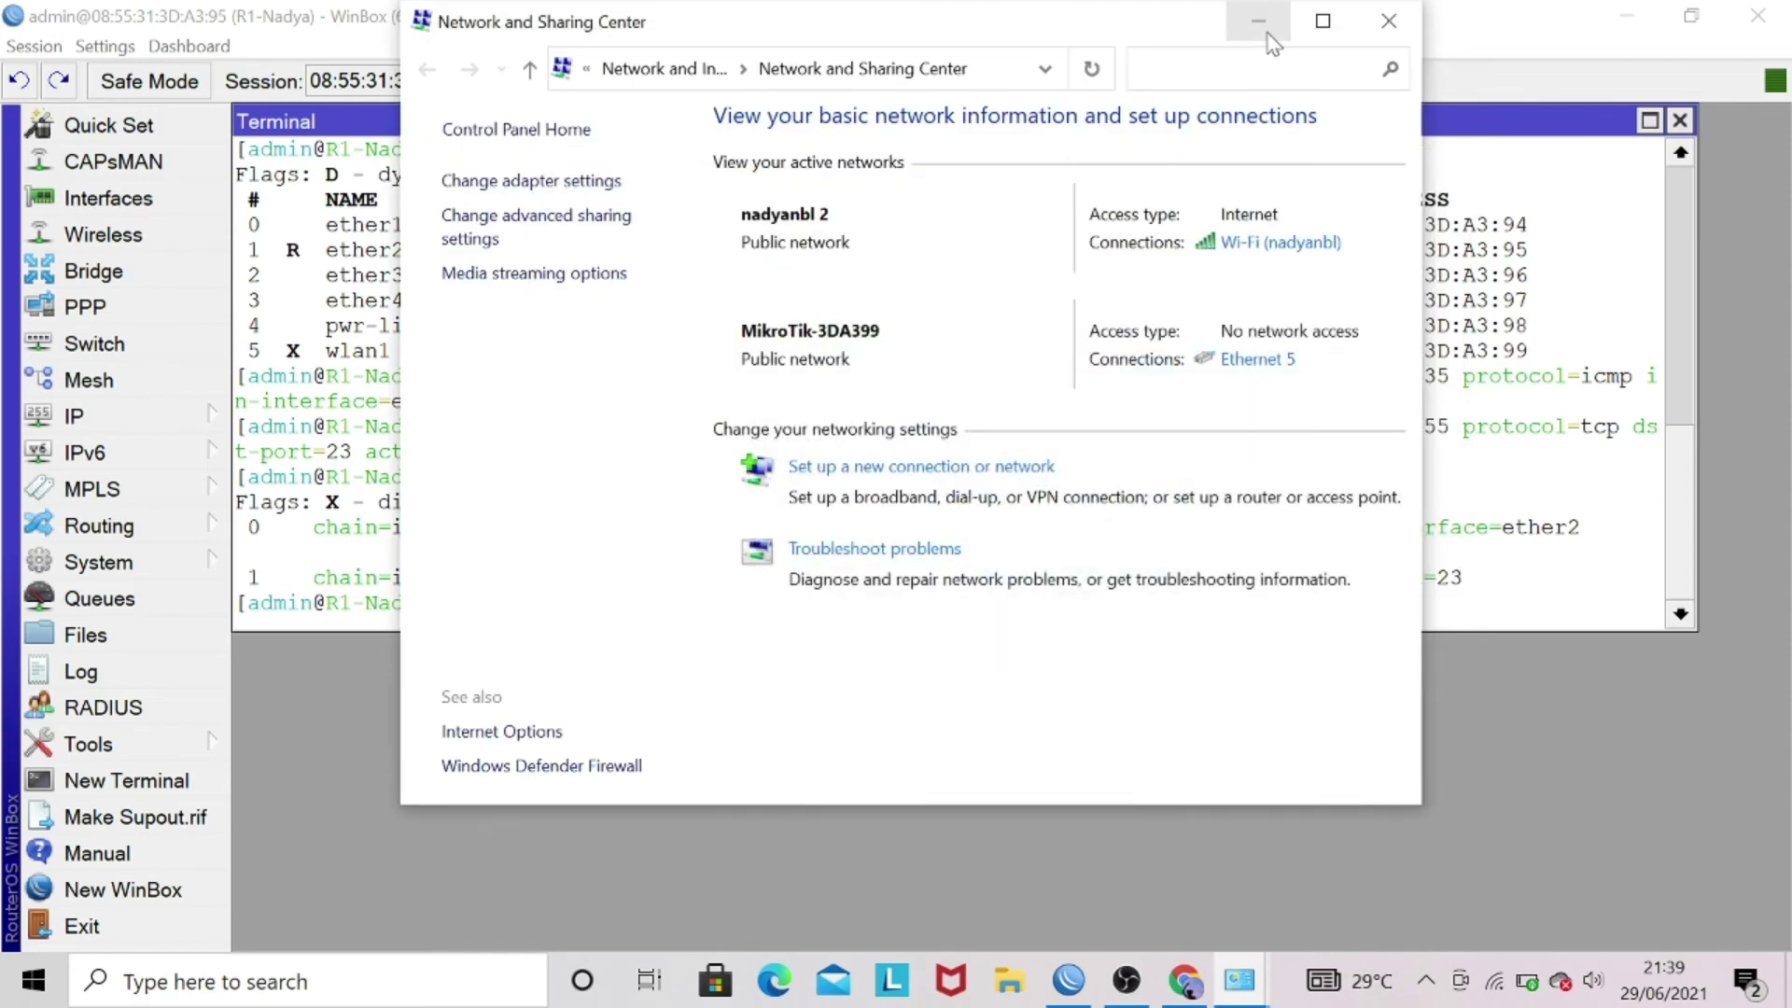
- Launch PuTTY and enter host 192.168.10.1 with connection type Telnet
click(1260, 22)
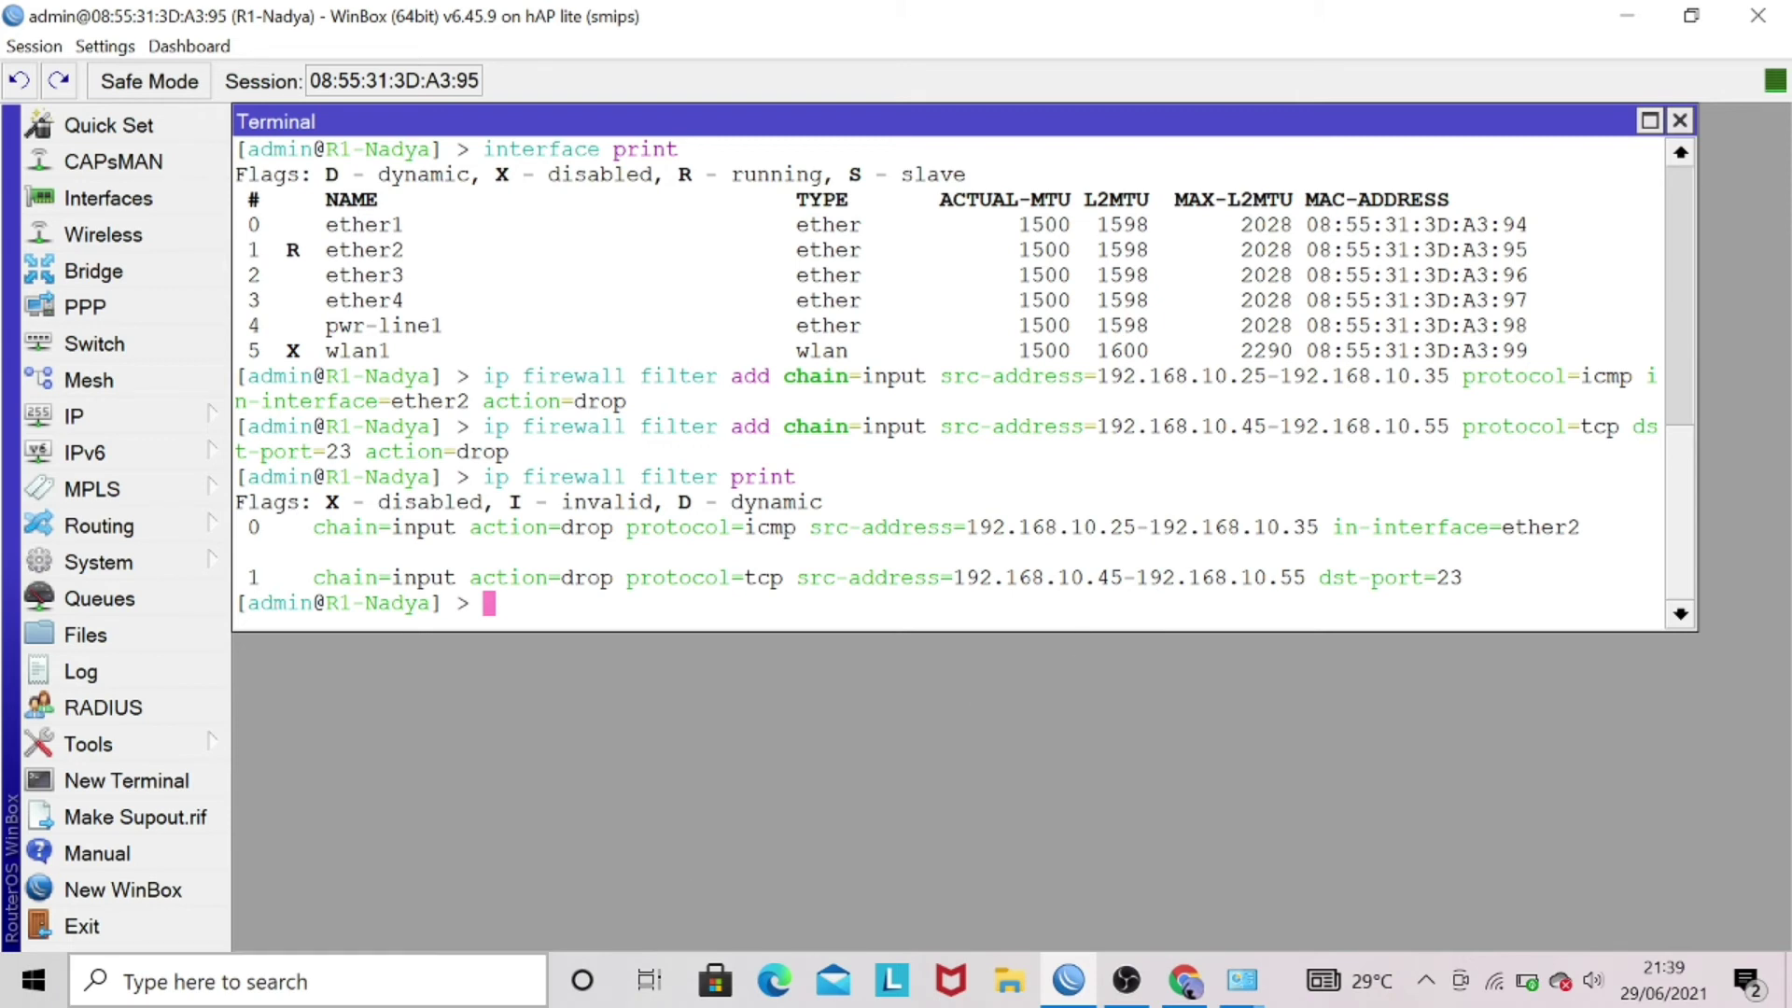
text(pu)
key(BackSpace)
key(BackSpace)
key(super)
text(putt)
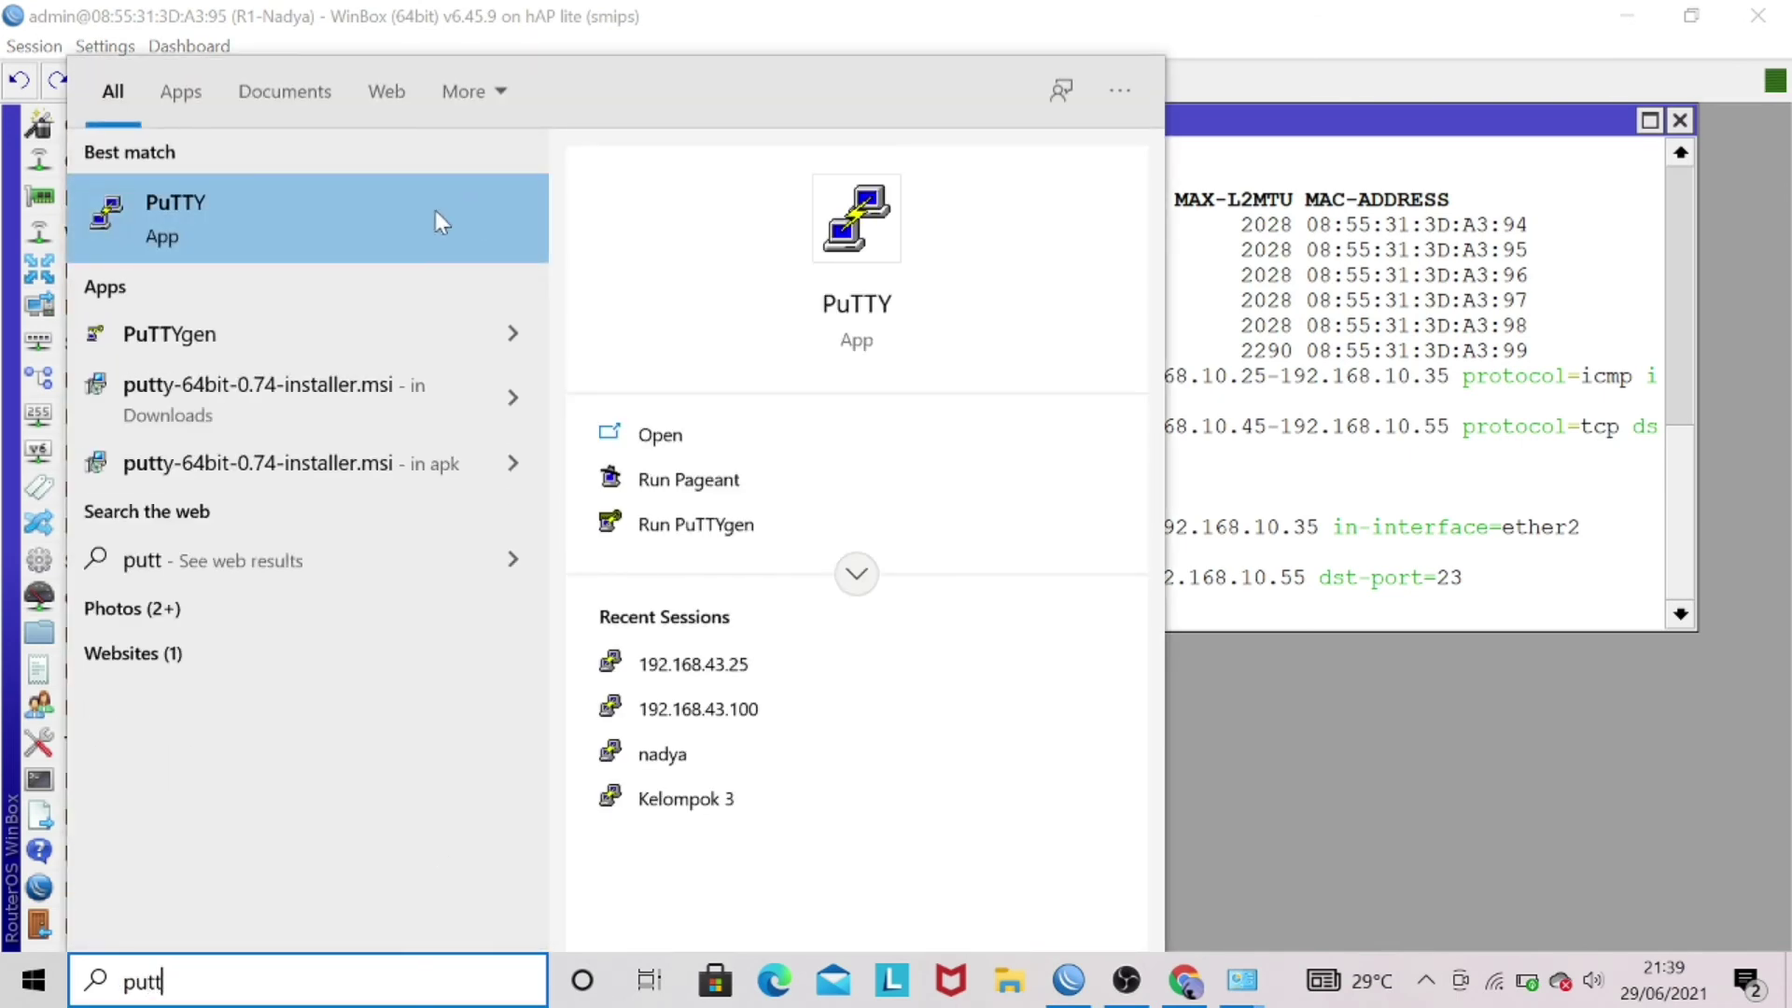
click(420, 211)
text(1)
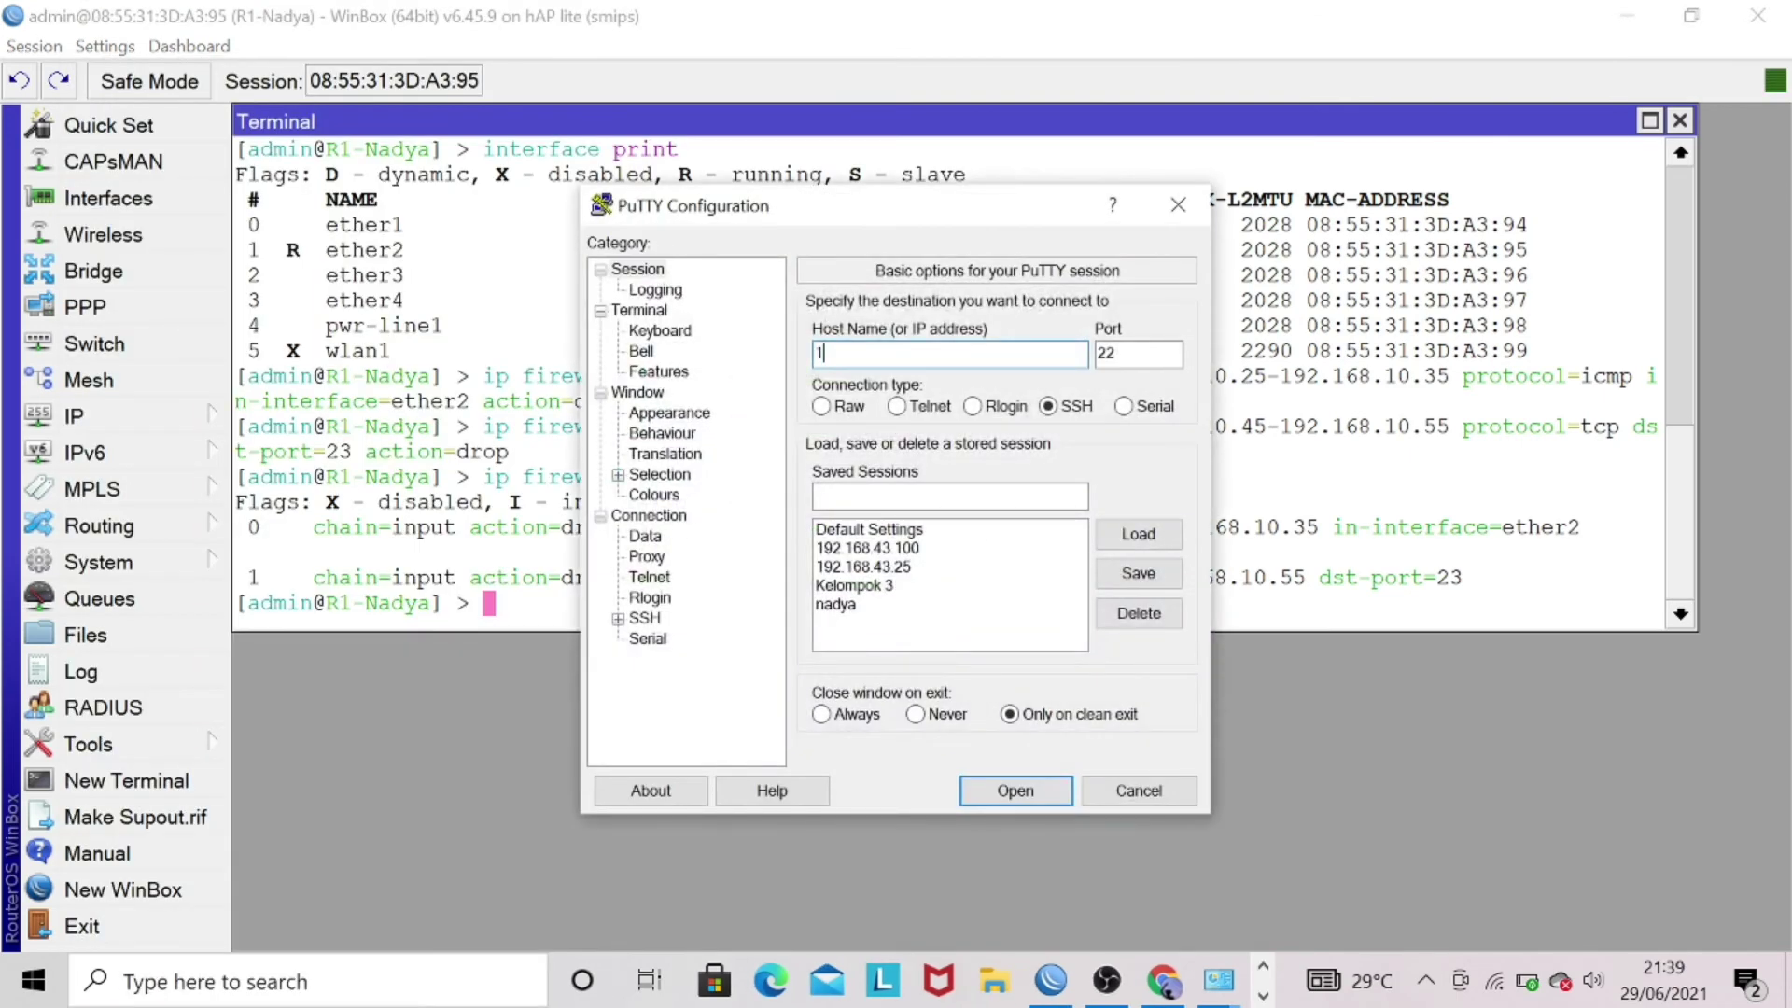
text(92.168.10.1)
click(896, 407)
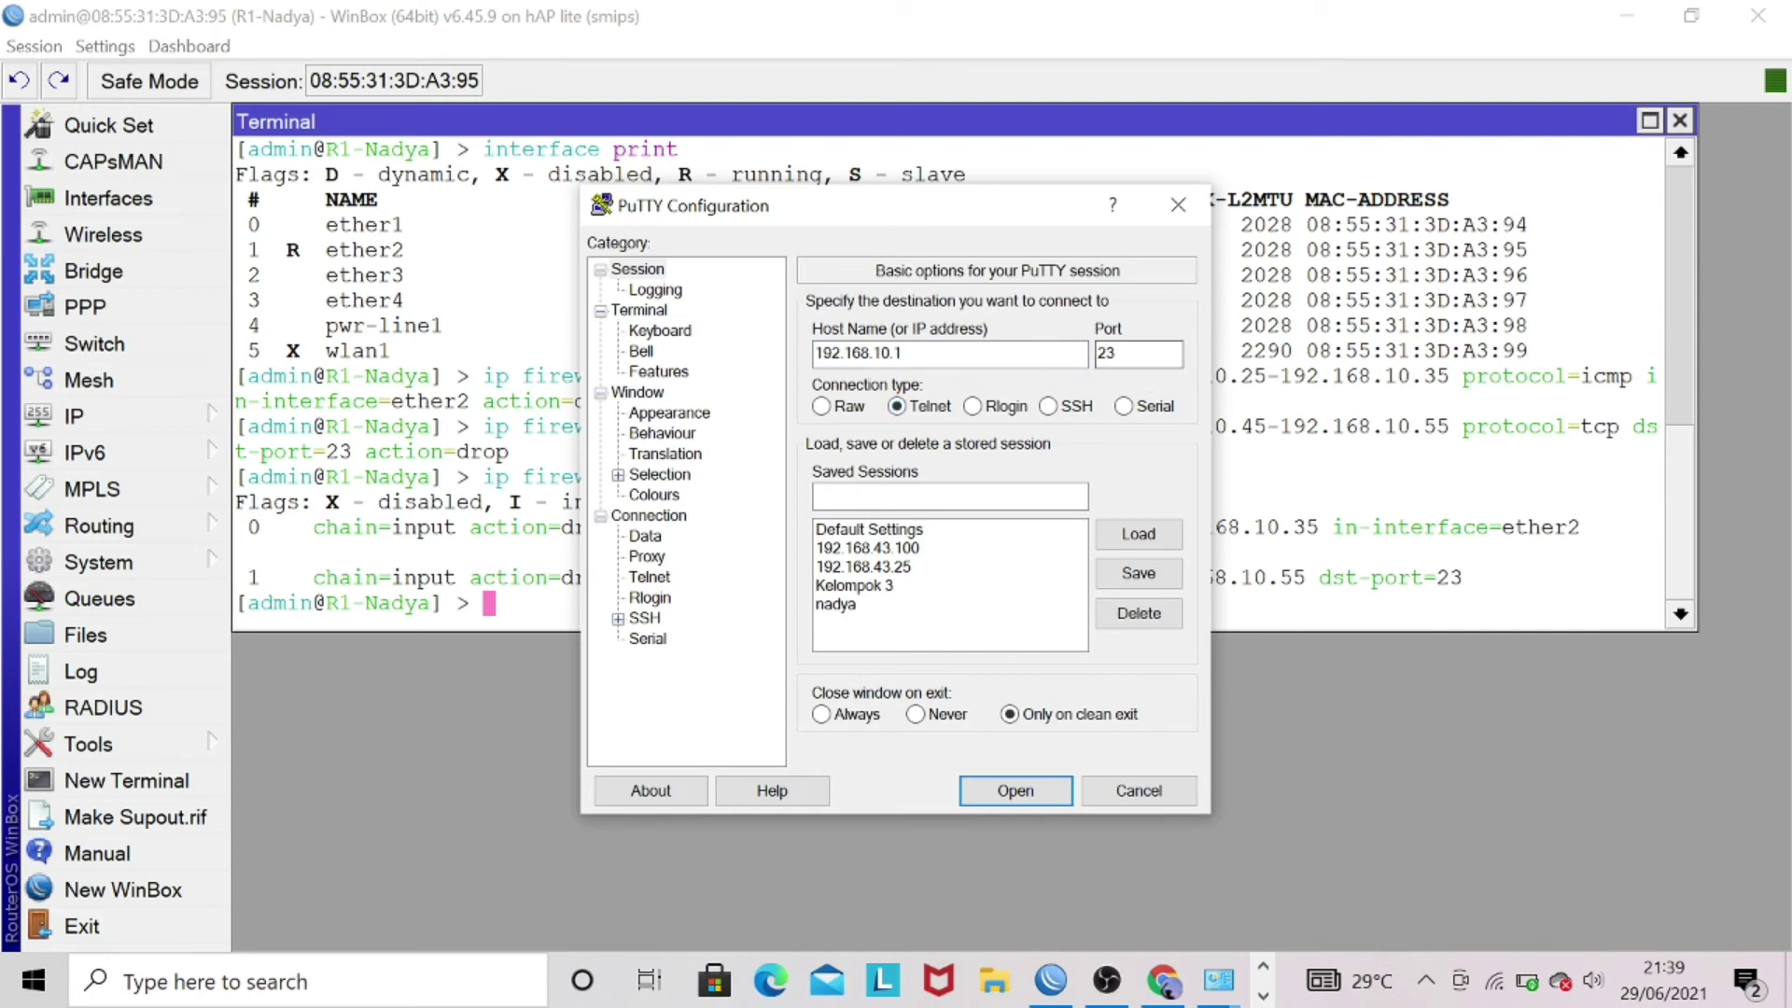
- Connect via Telnet to 192.168.10.1 and dismiss the resulting 'Connection timed out' error
click(995, 792)
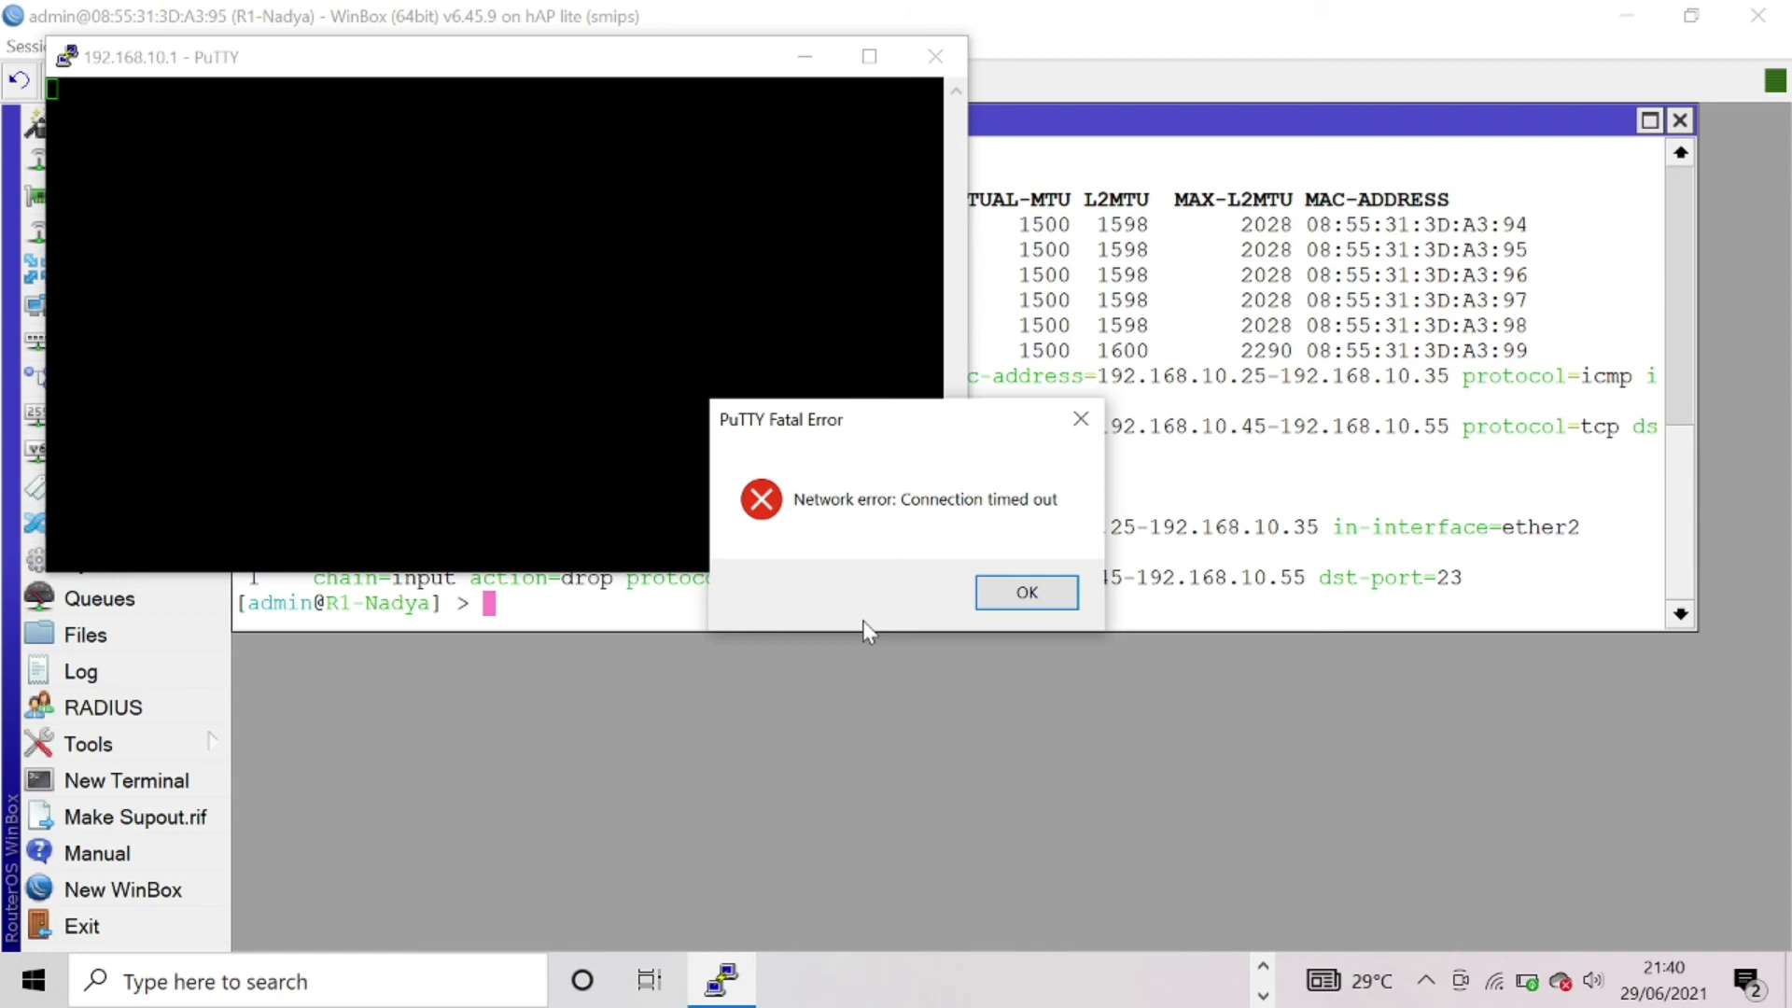
click(1010, 598)
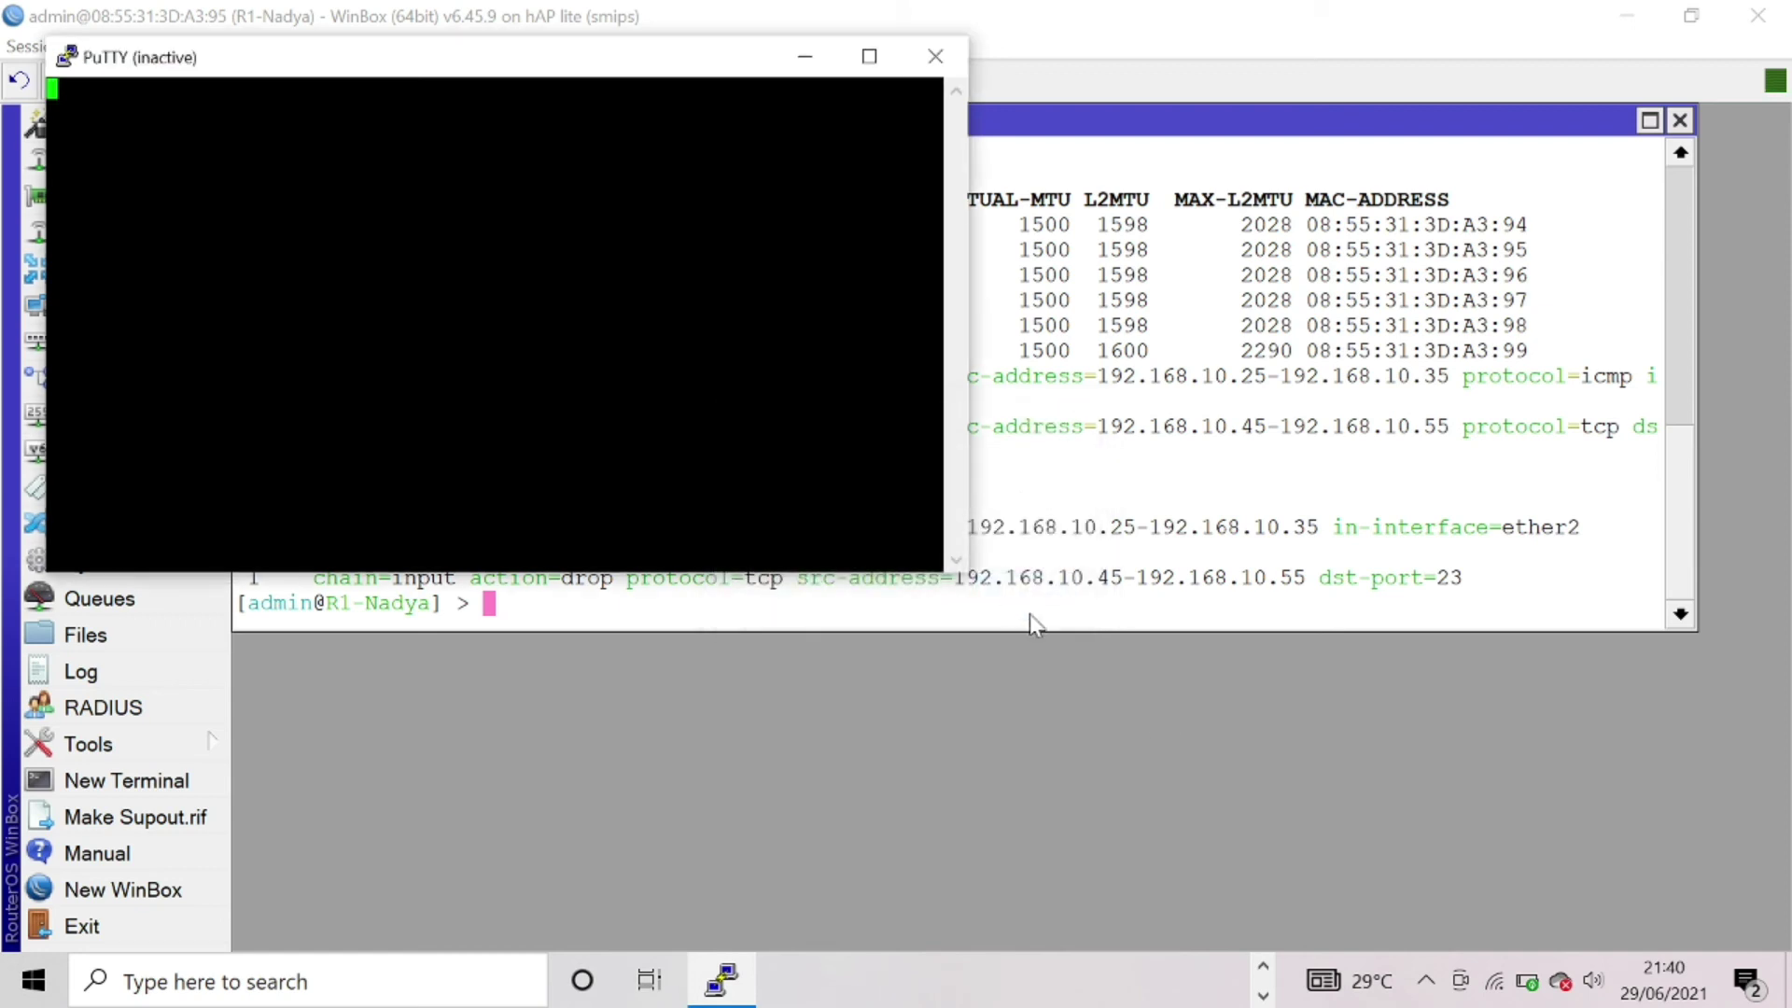
- Change Ethernet 5's IPv4 last octet from 45 to 60, save, and close Network Connections
click(1263, 965)
mouse_move(1241, 987)
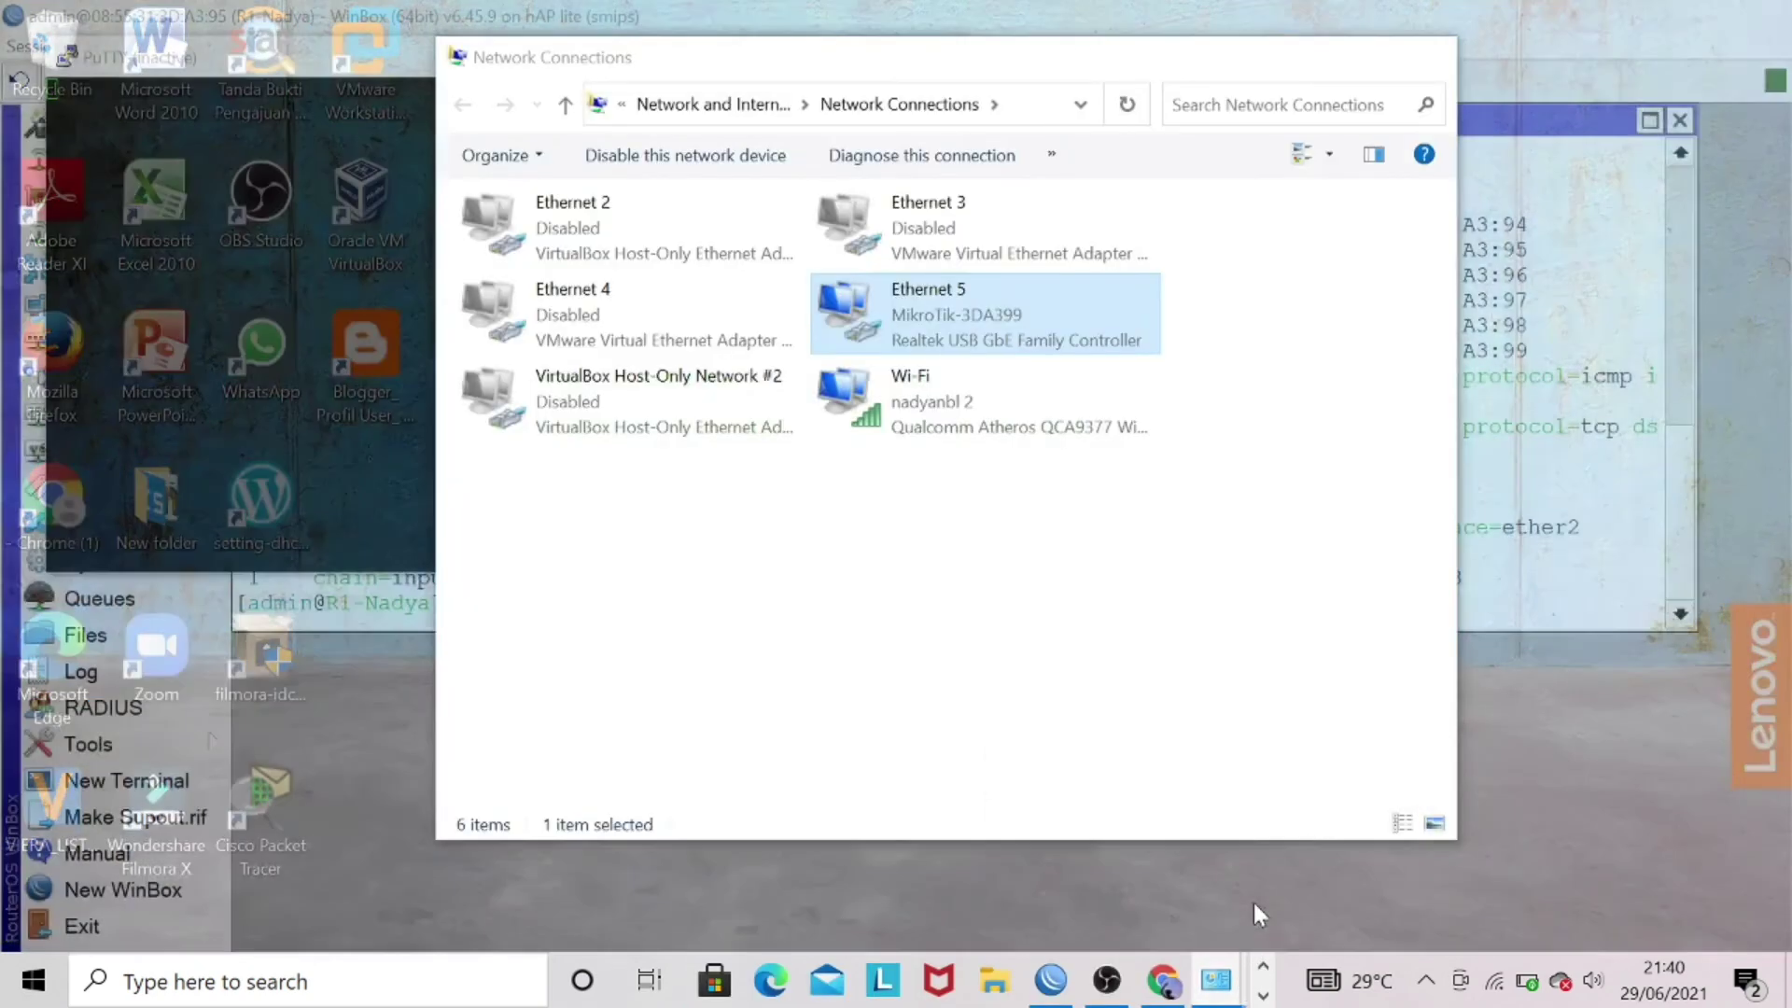
click(1252, 903)
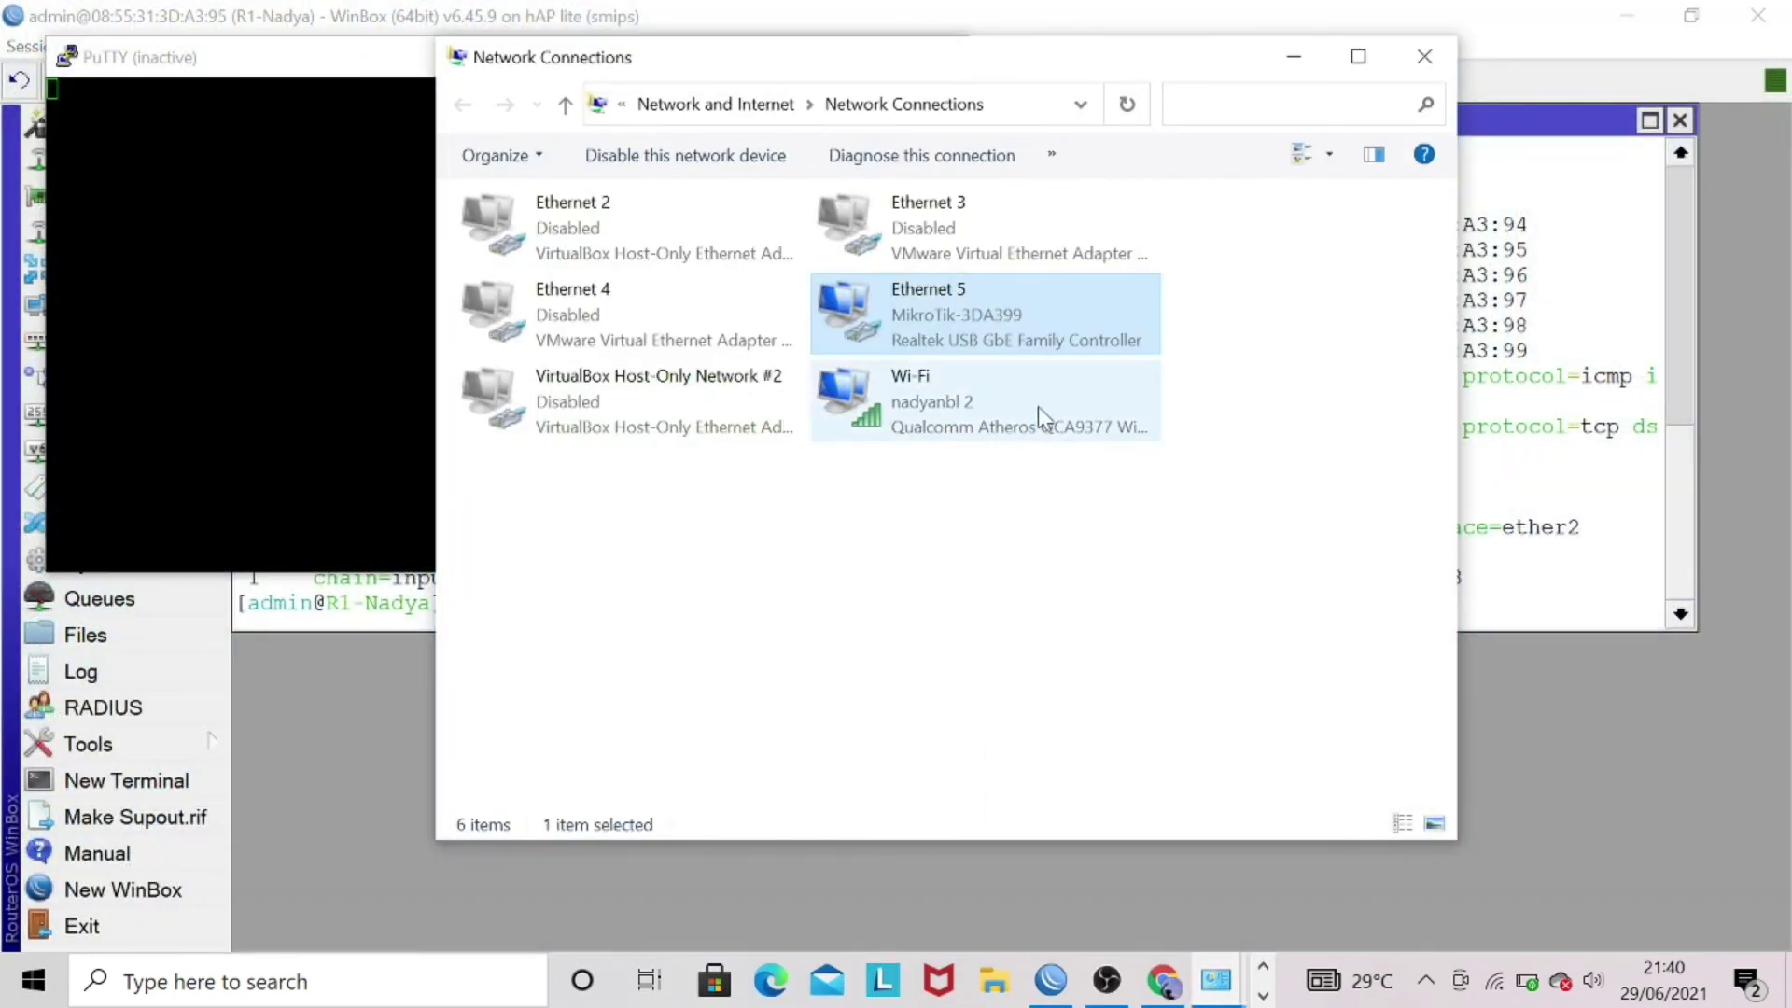
right_click(983, 323)
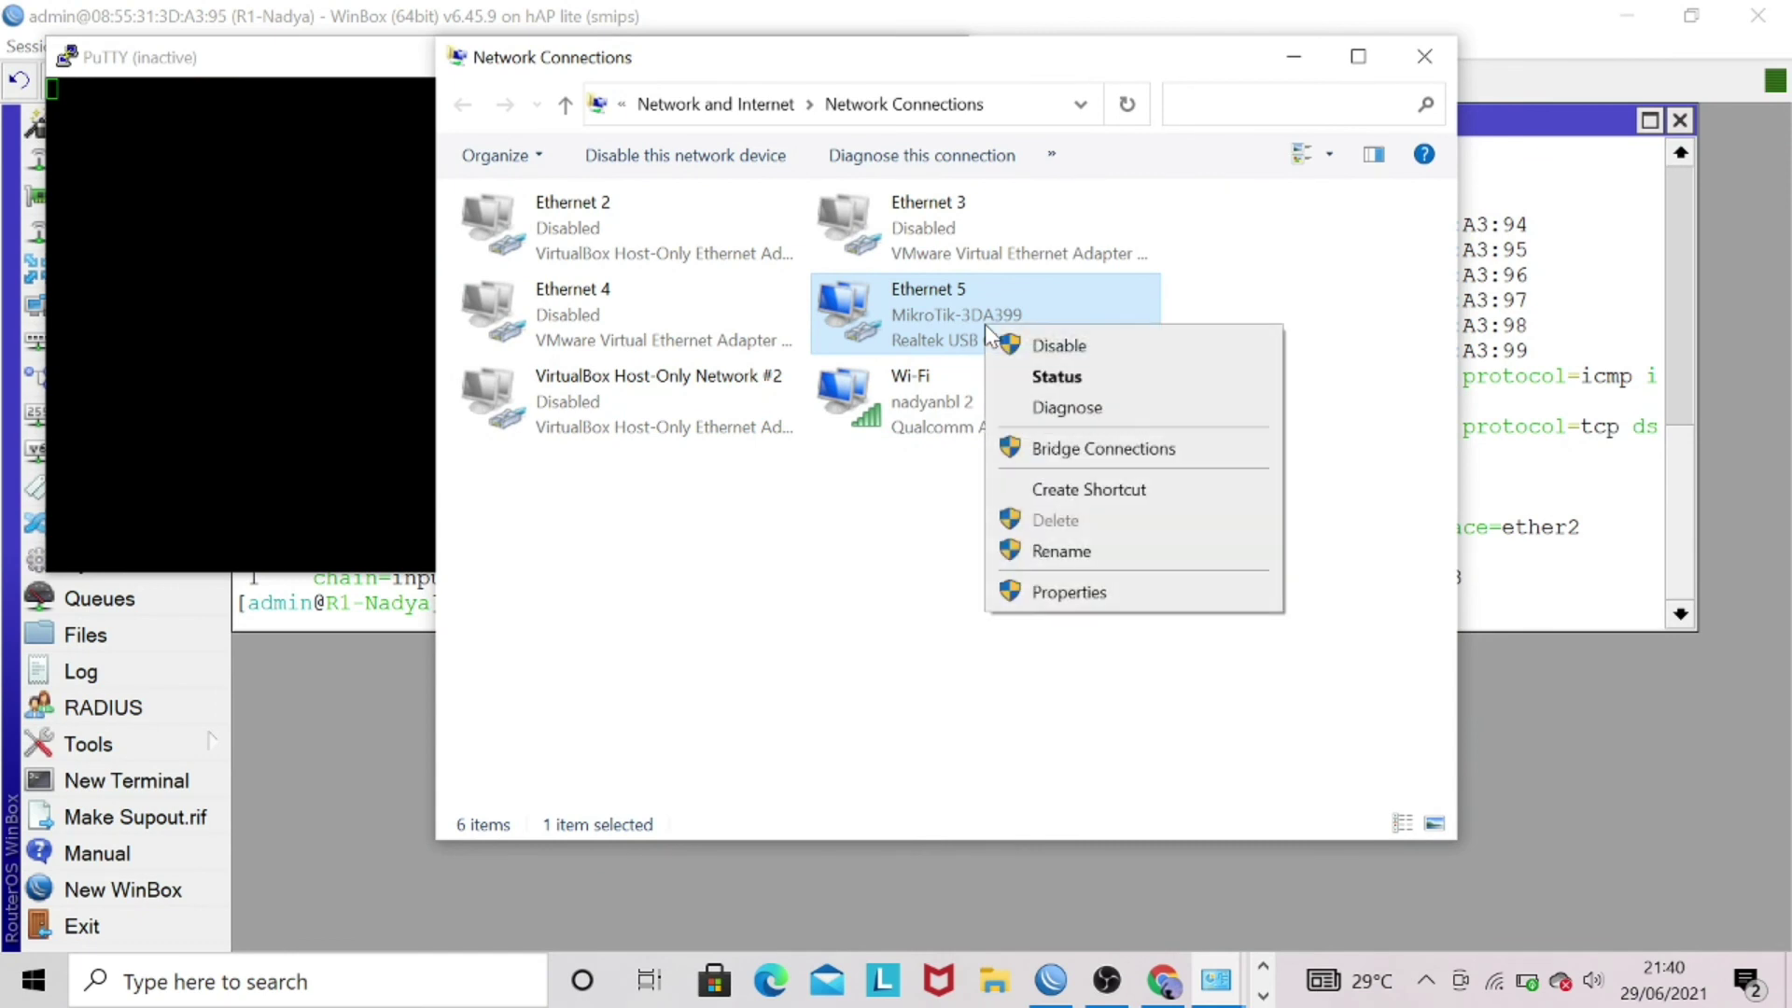
click(1080, 591)
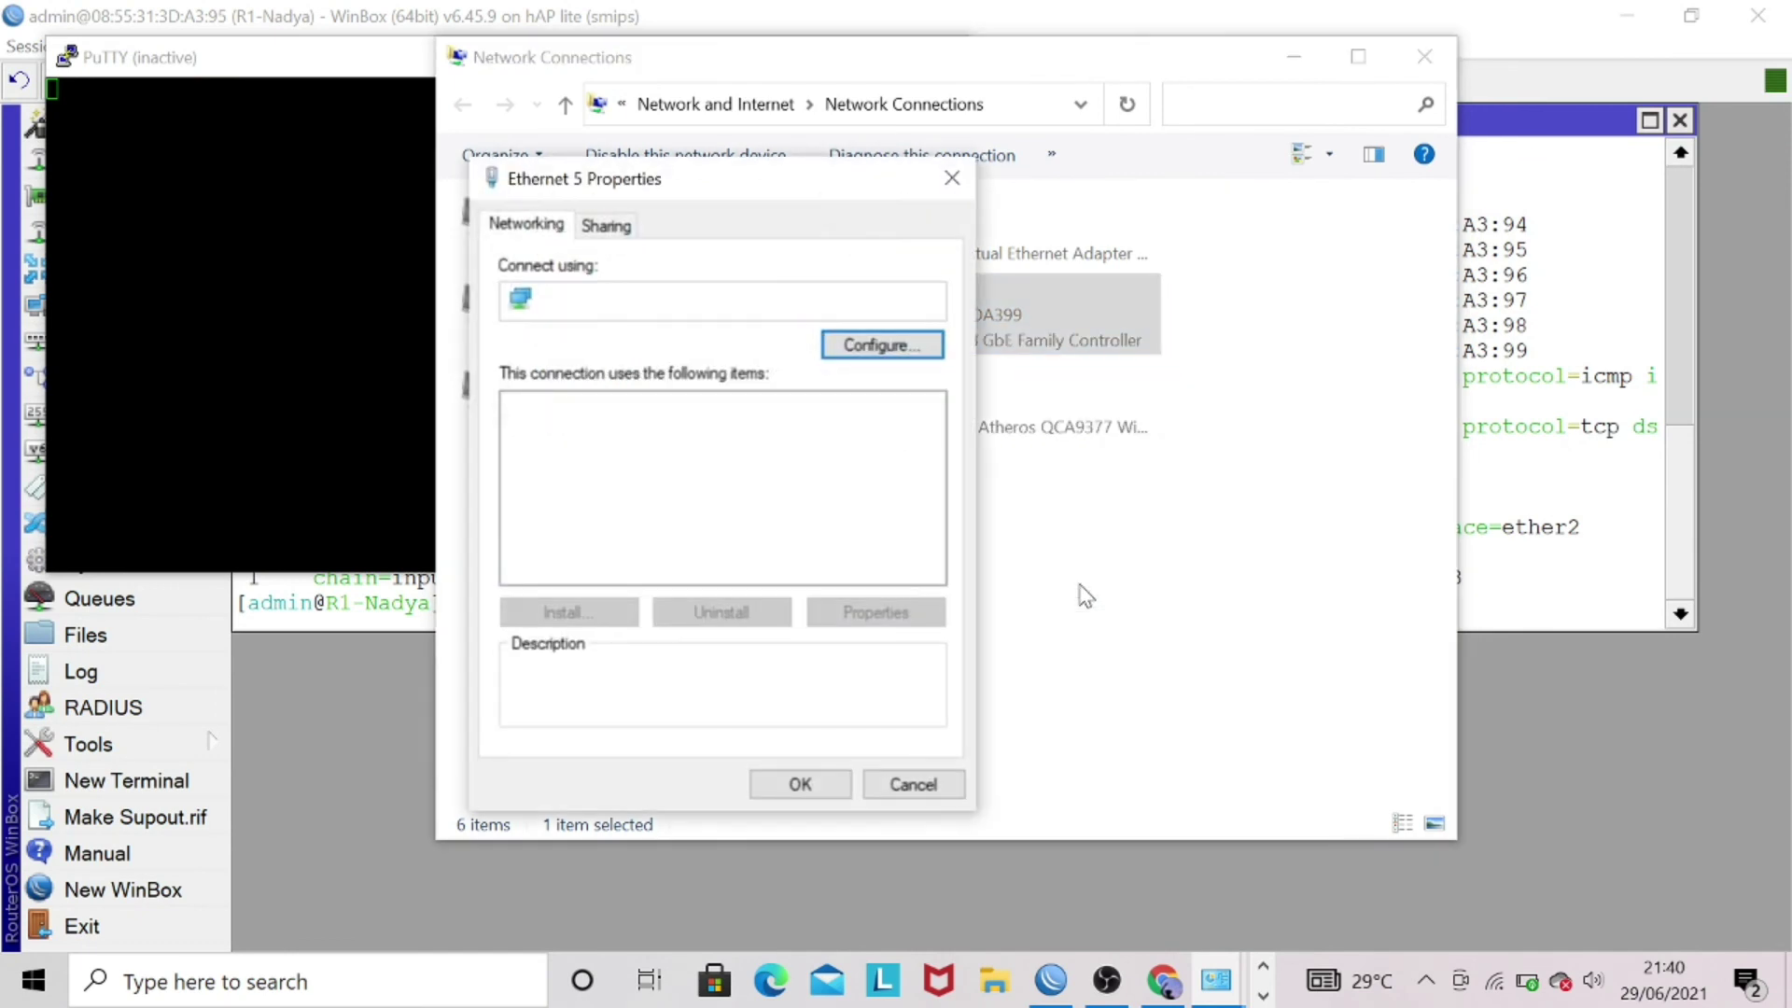
double_click(814, 541)
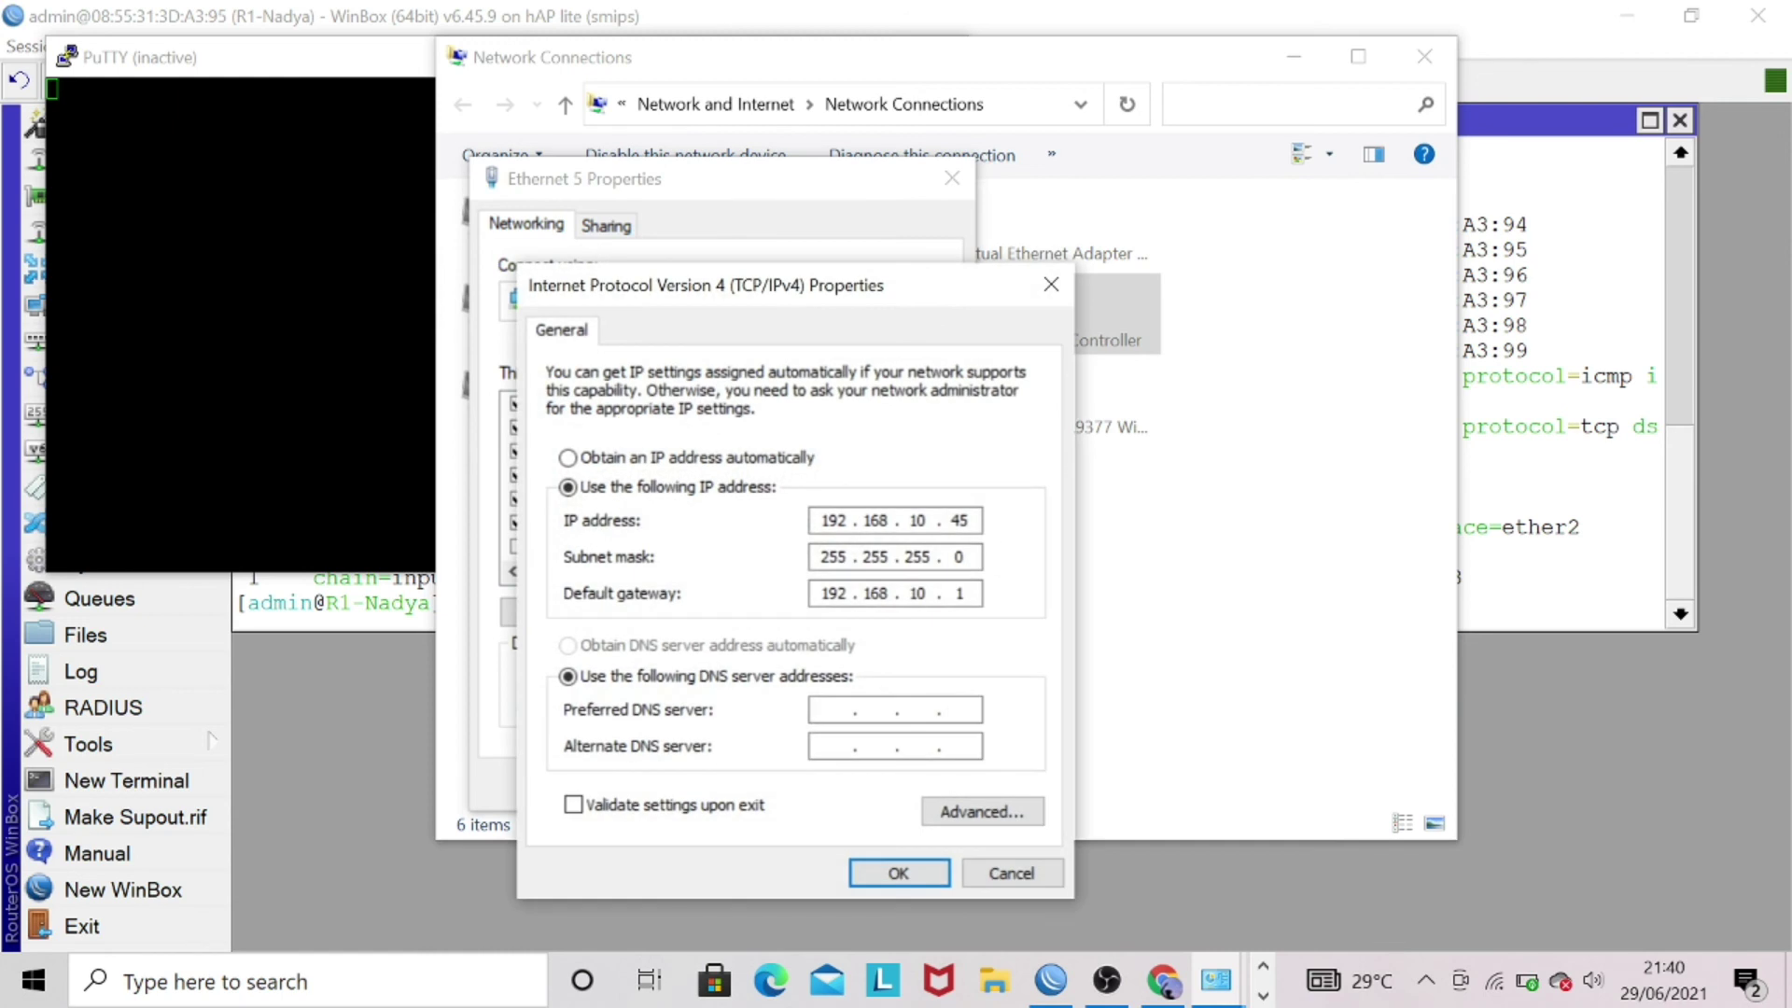
key(BackSpace)
key(BackSpace)
text(60)
click(914, 867)
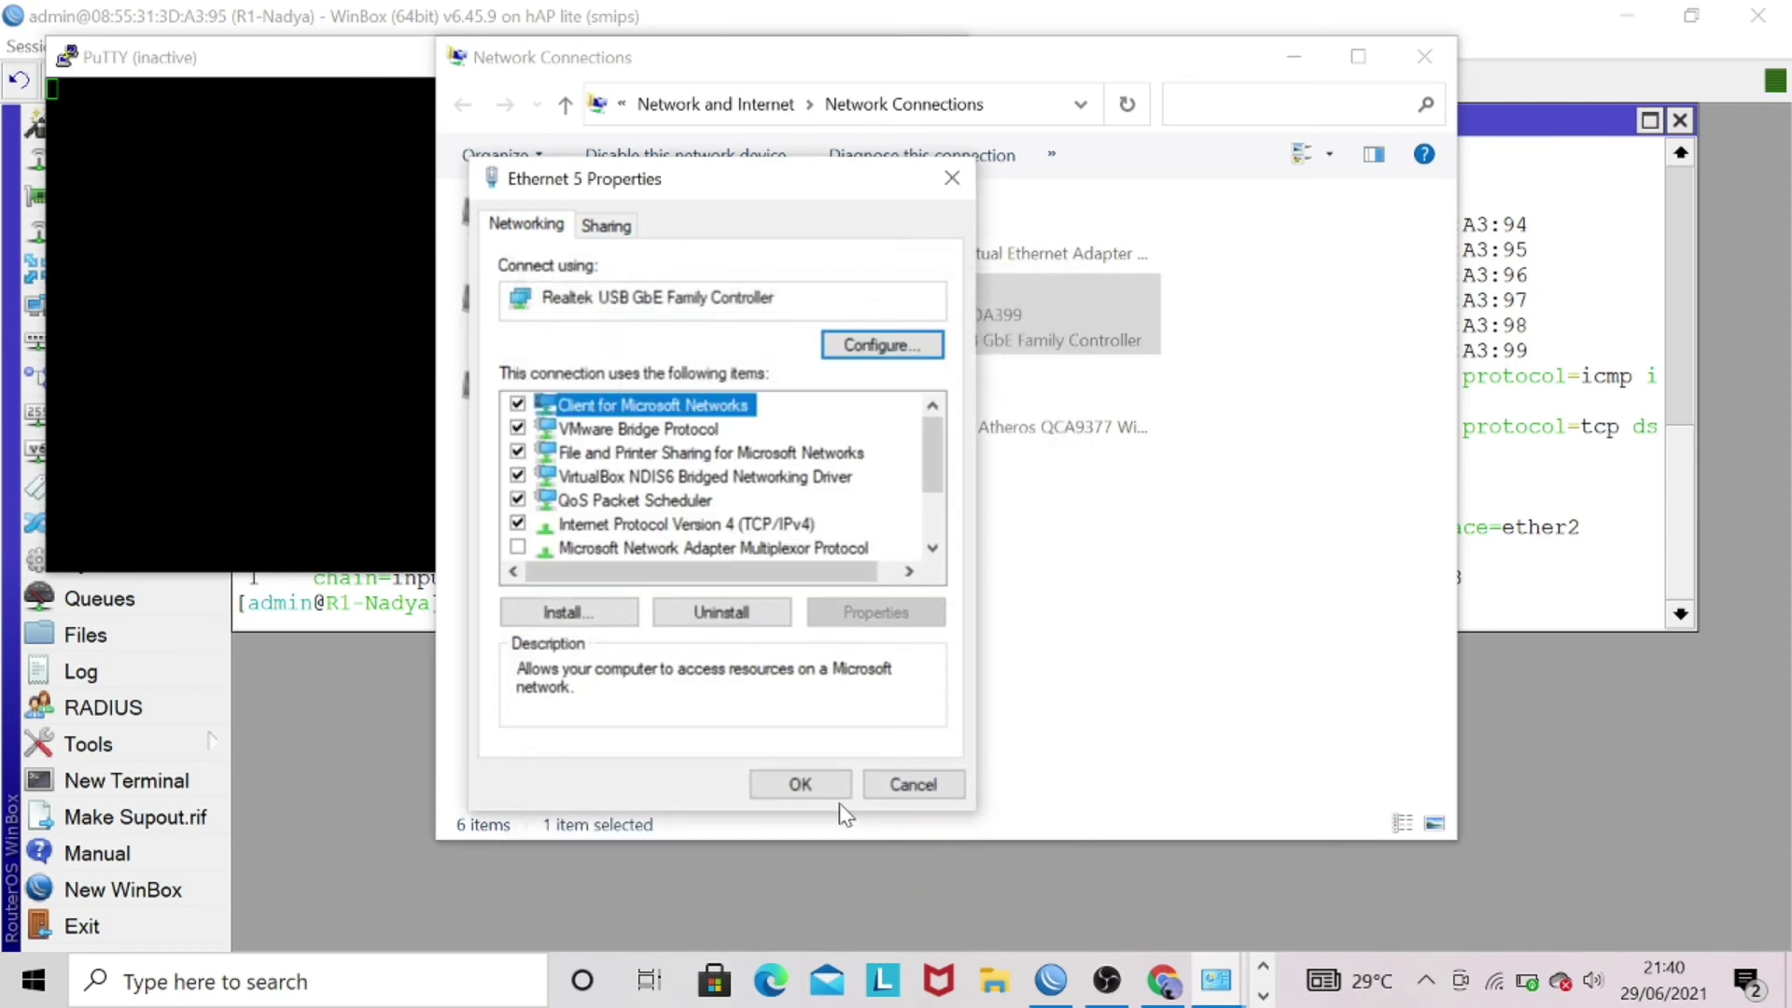
click(814, 786)
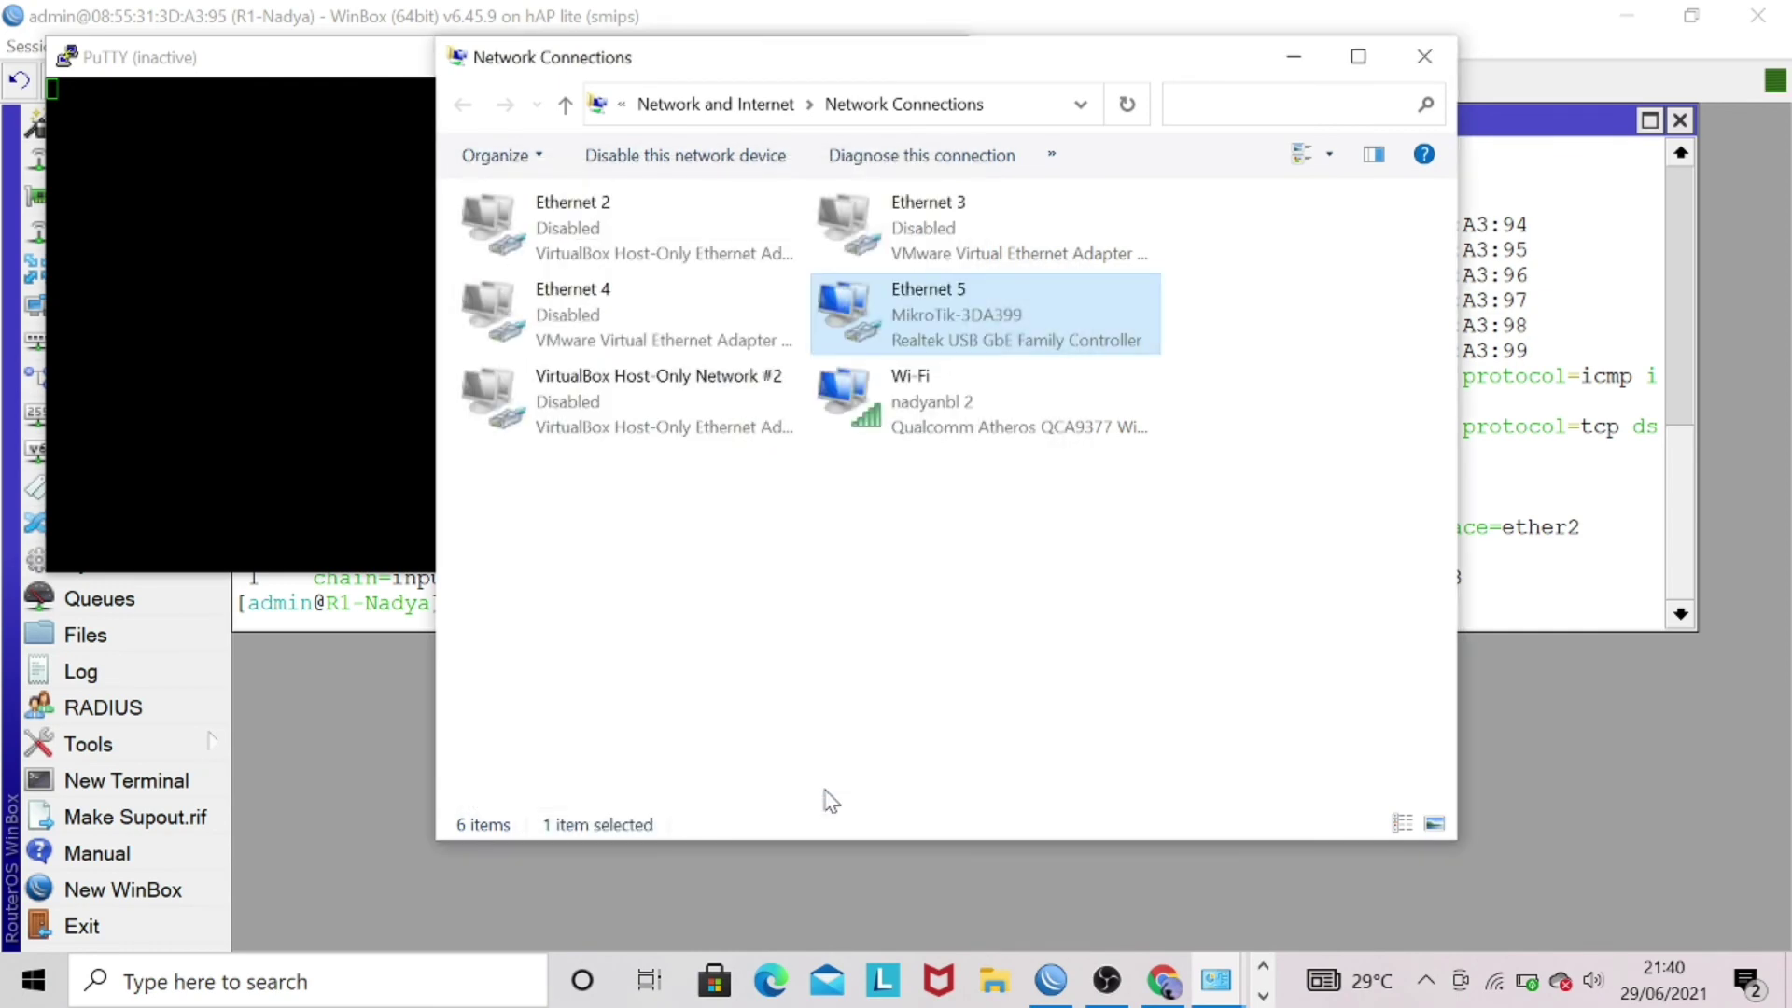
click(1448, 53)
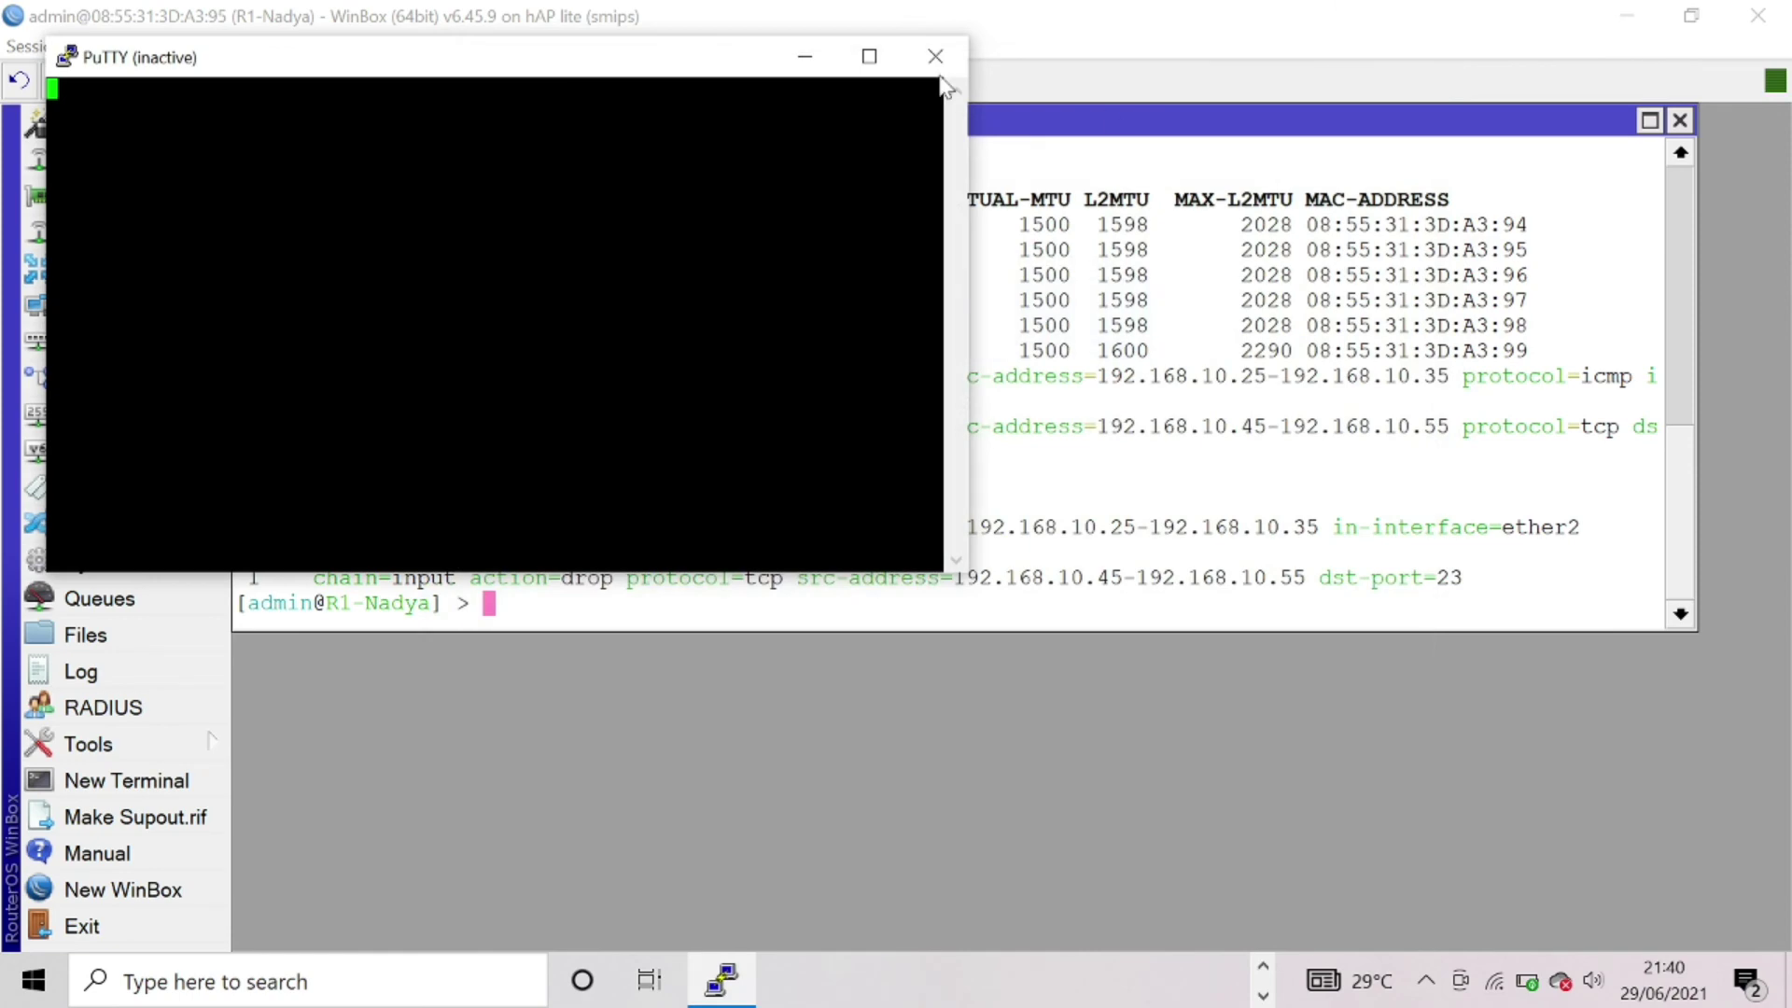
- Close the dead PuTTY window, relaunch PuTTY, and open a Telnet connection to 192.168.10.1
click(938, 54)
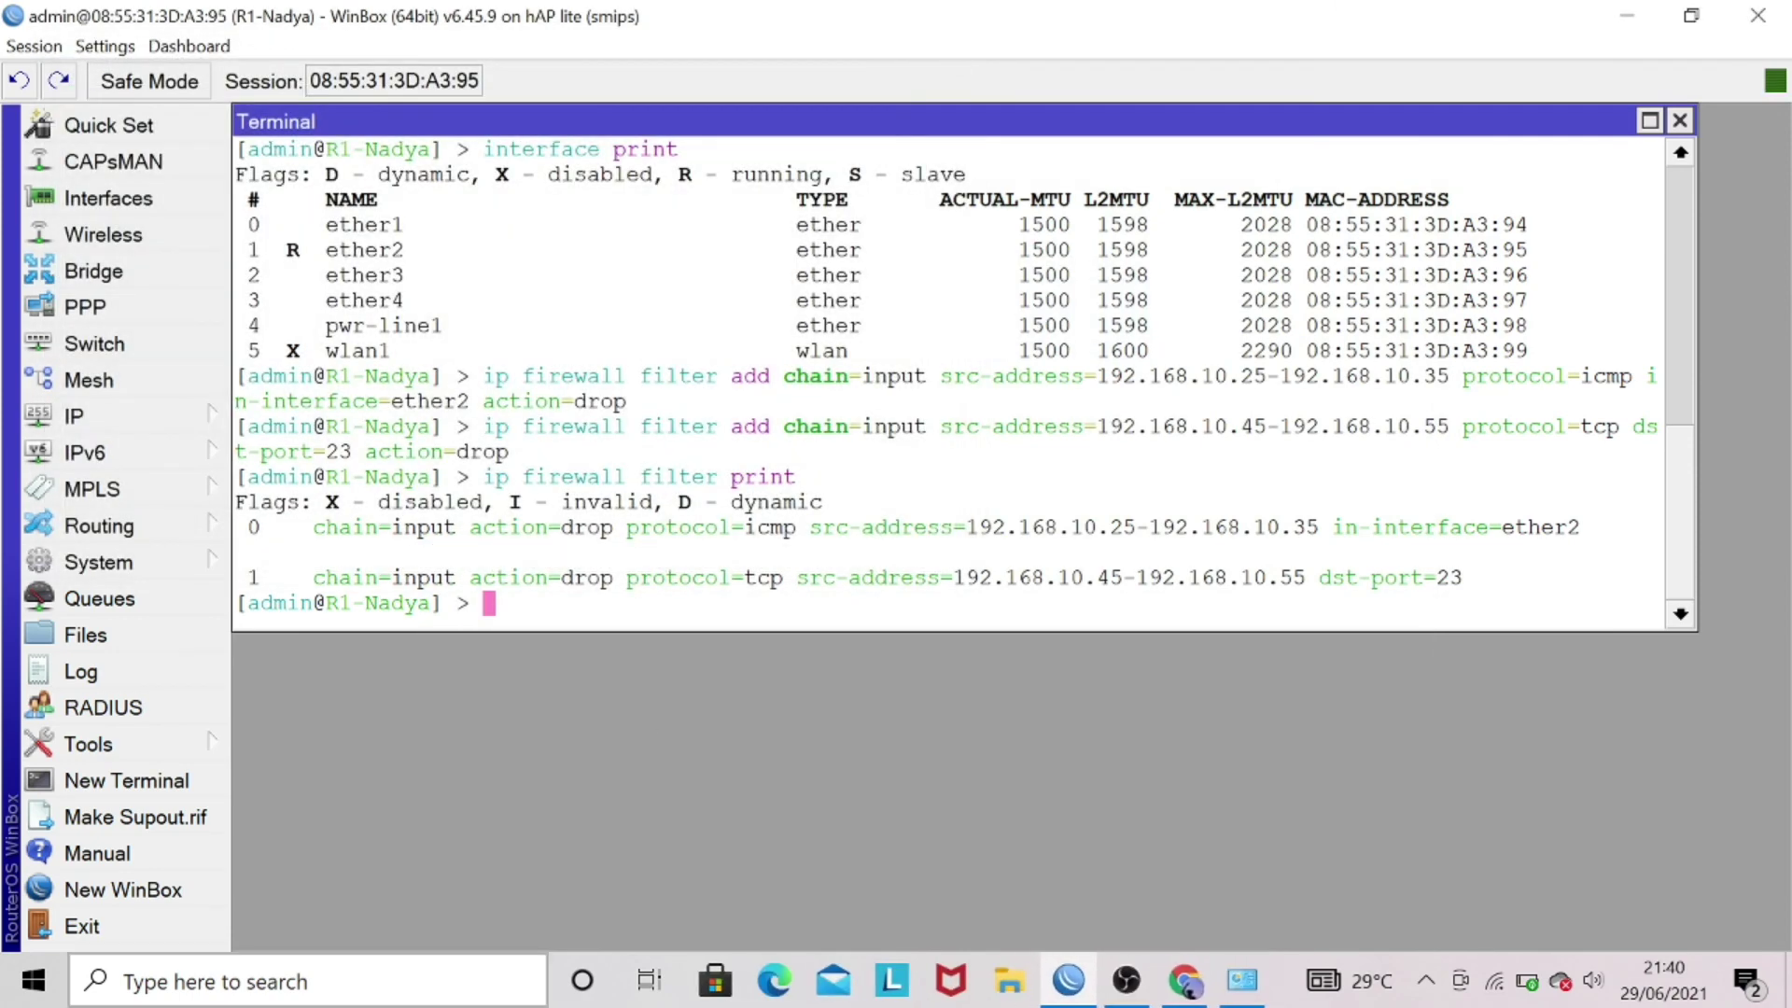
key(super)
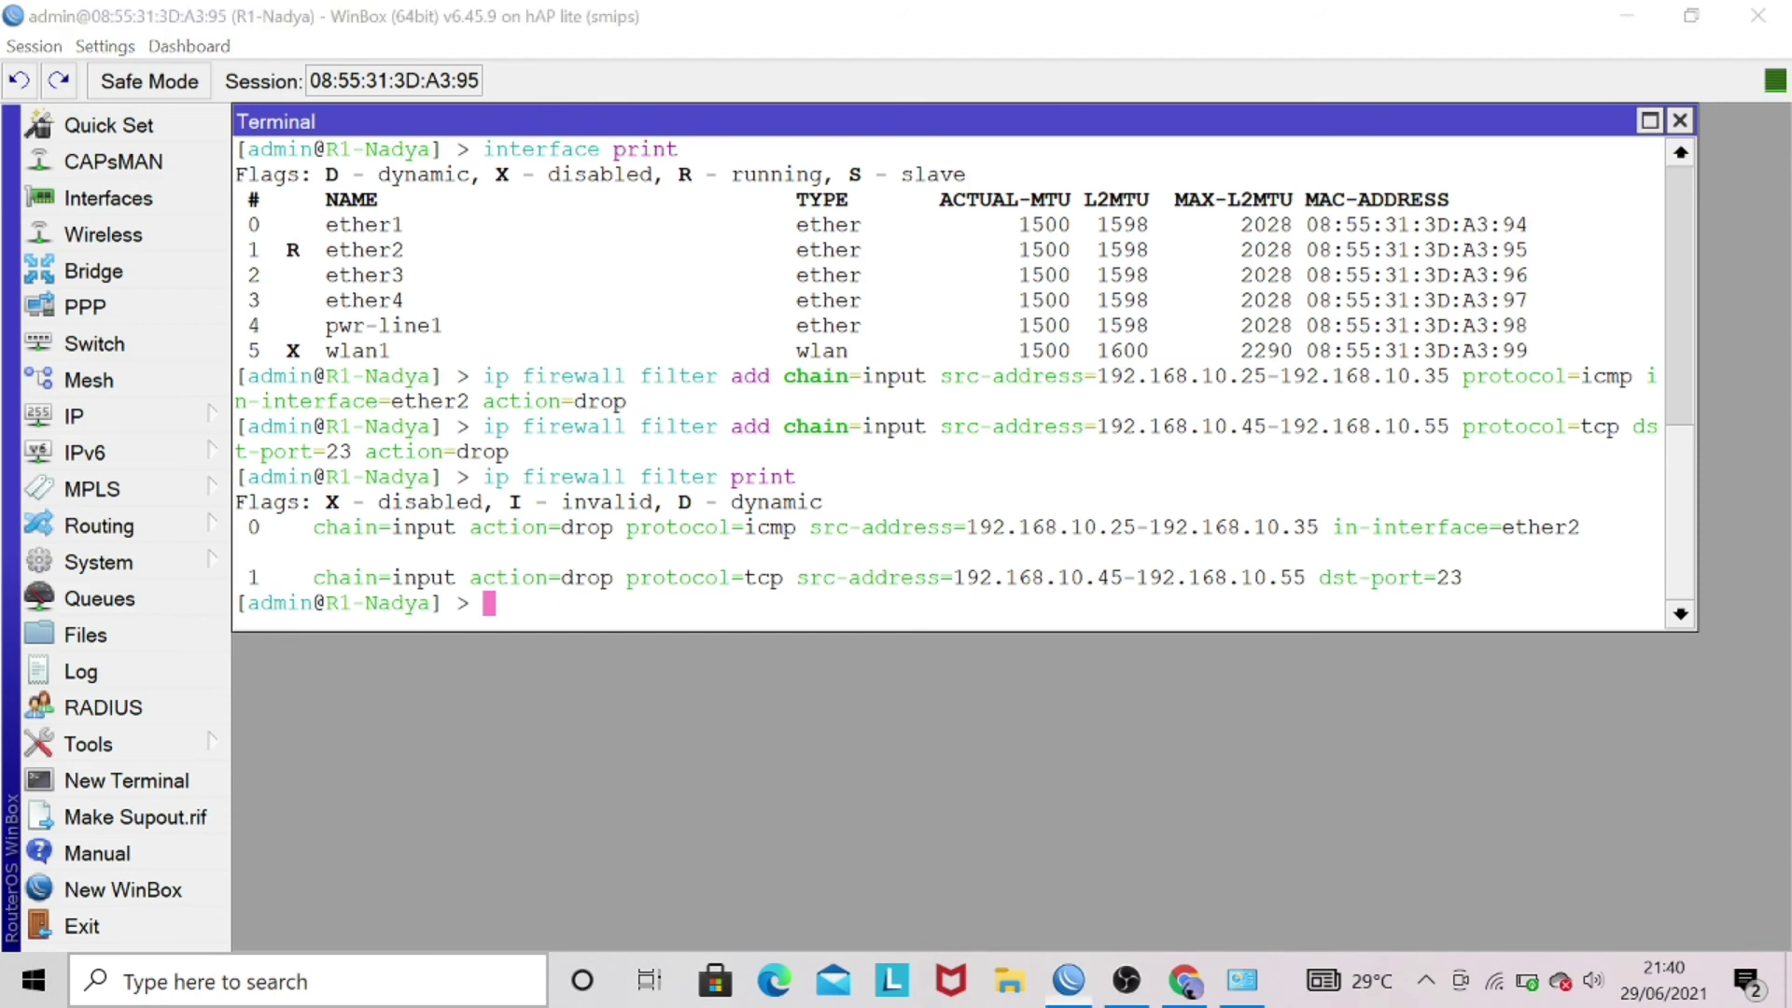
text(putt)
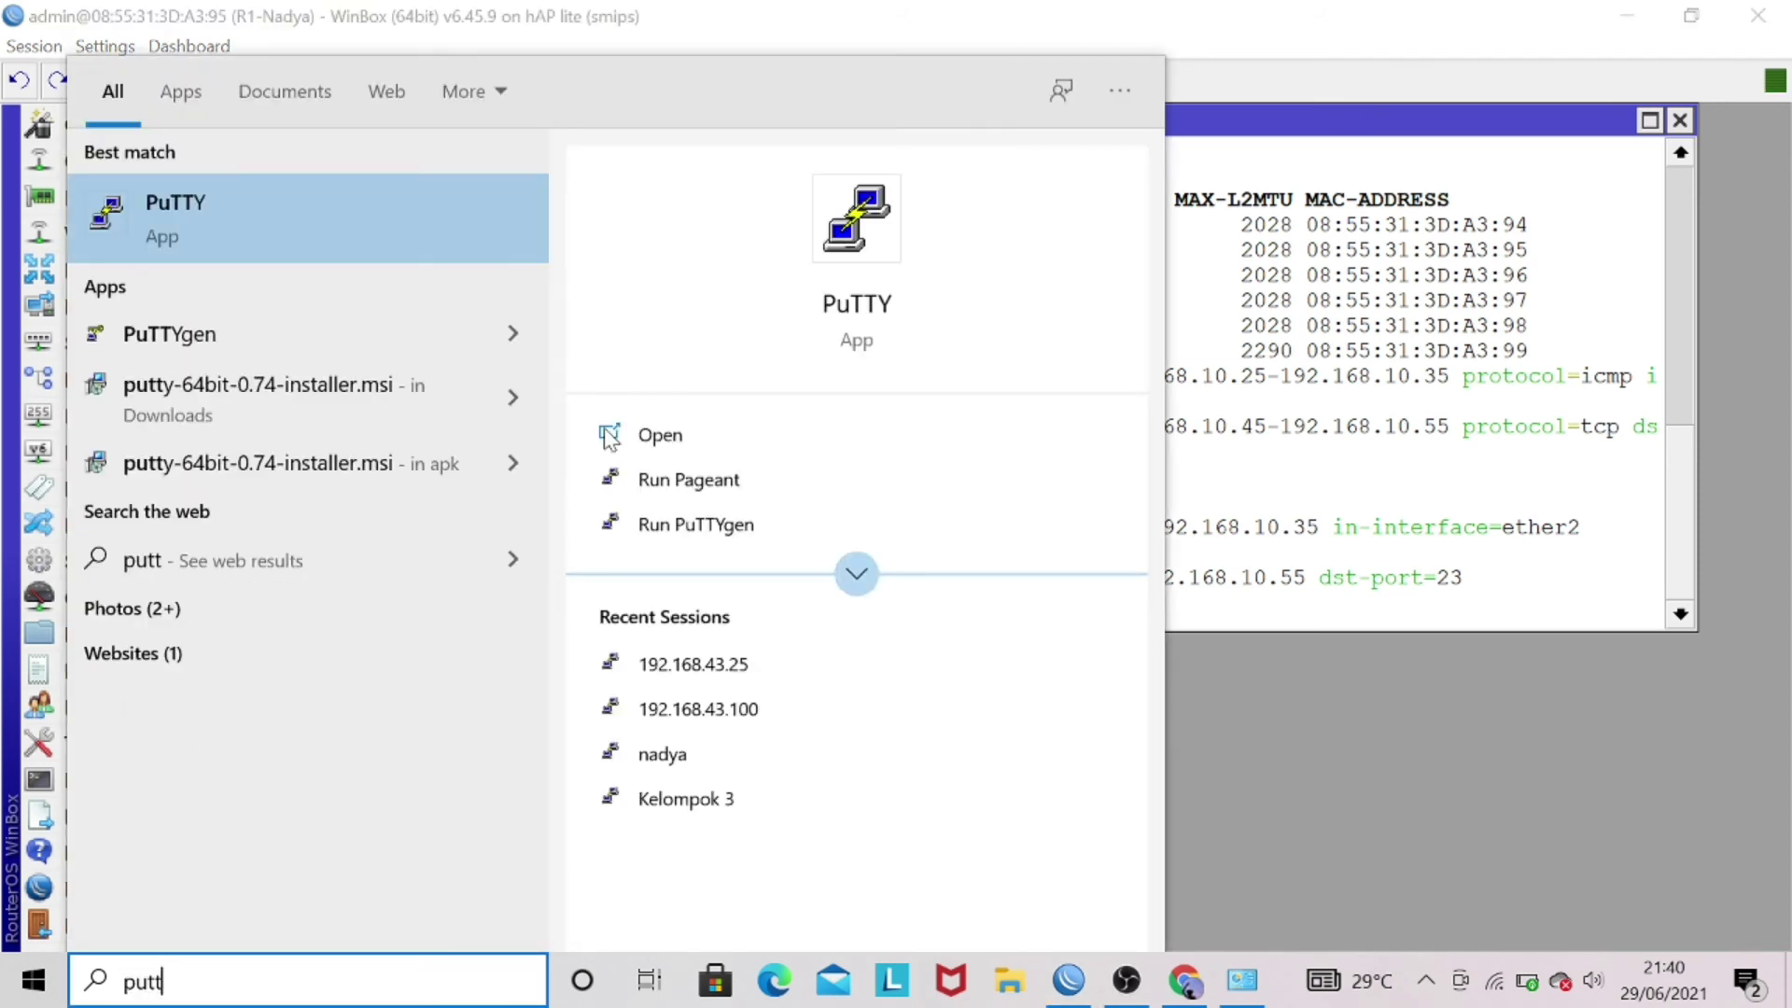
click(476, 232)
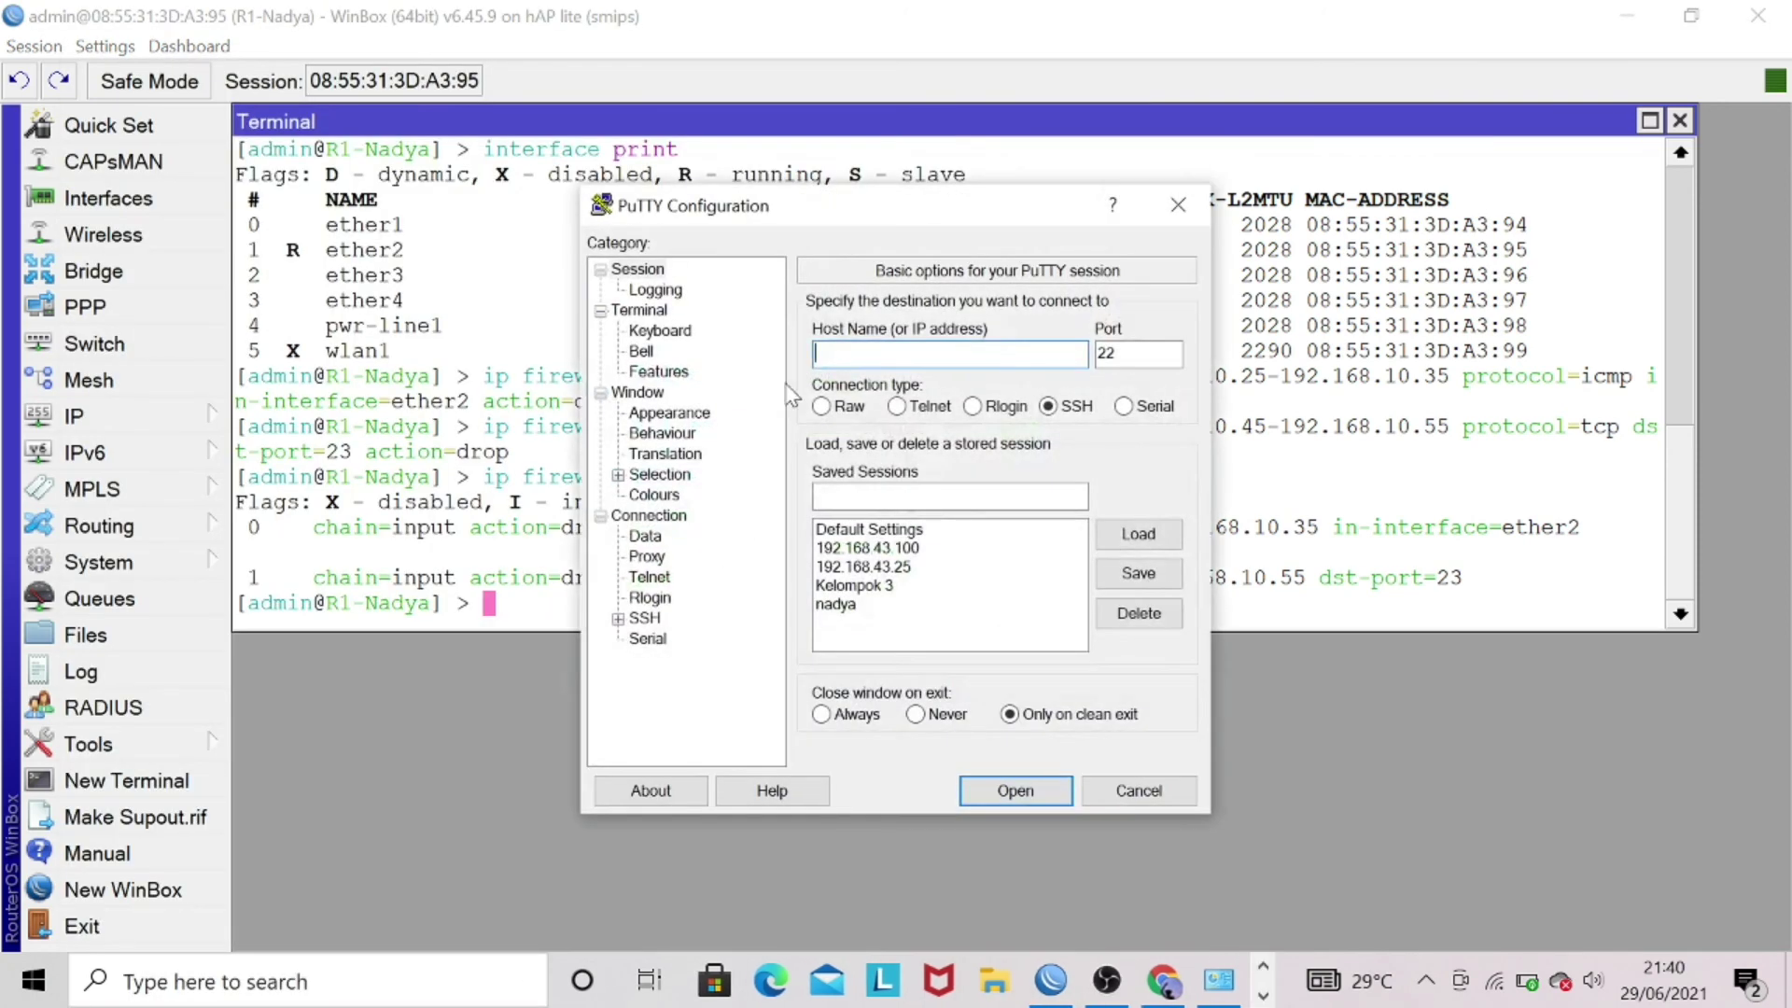
text(192.168.10.1)
click(911, 406)
click(1044, 792)
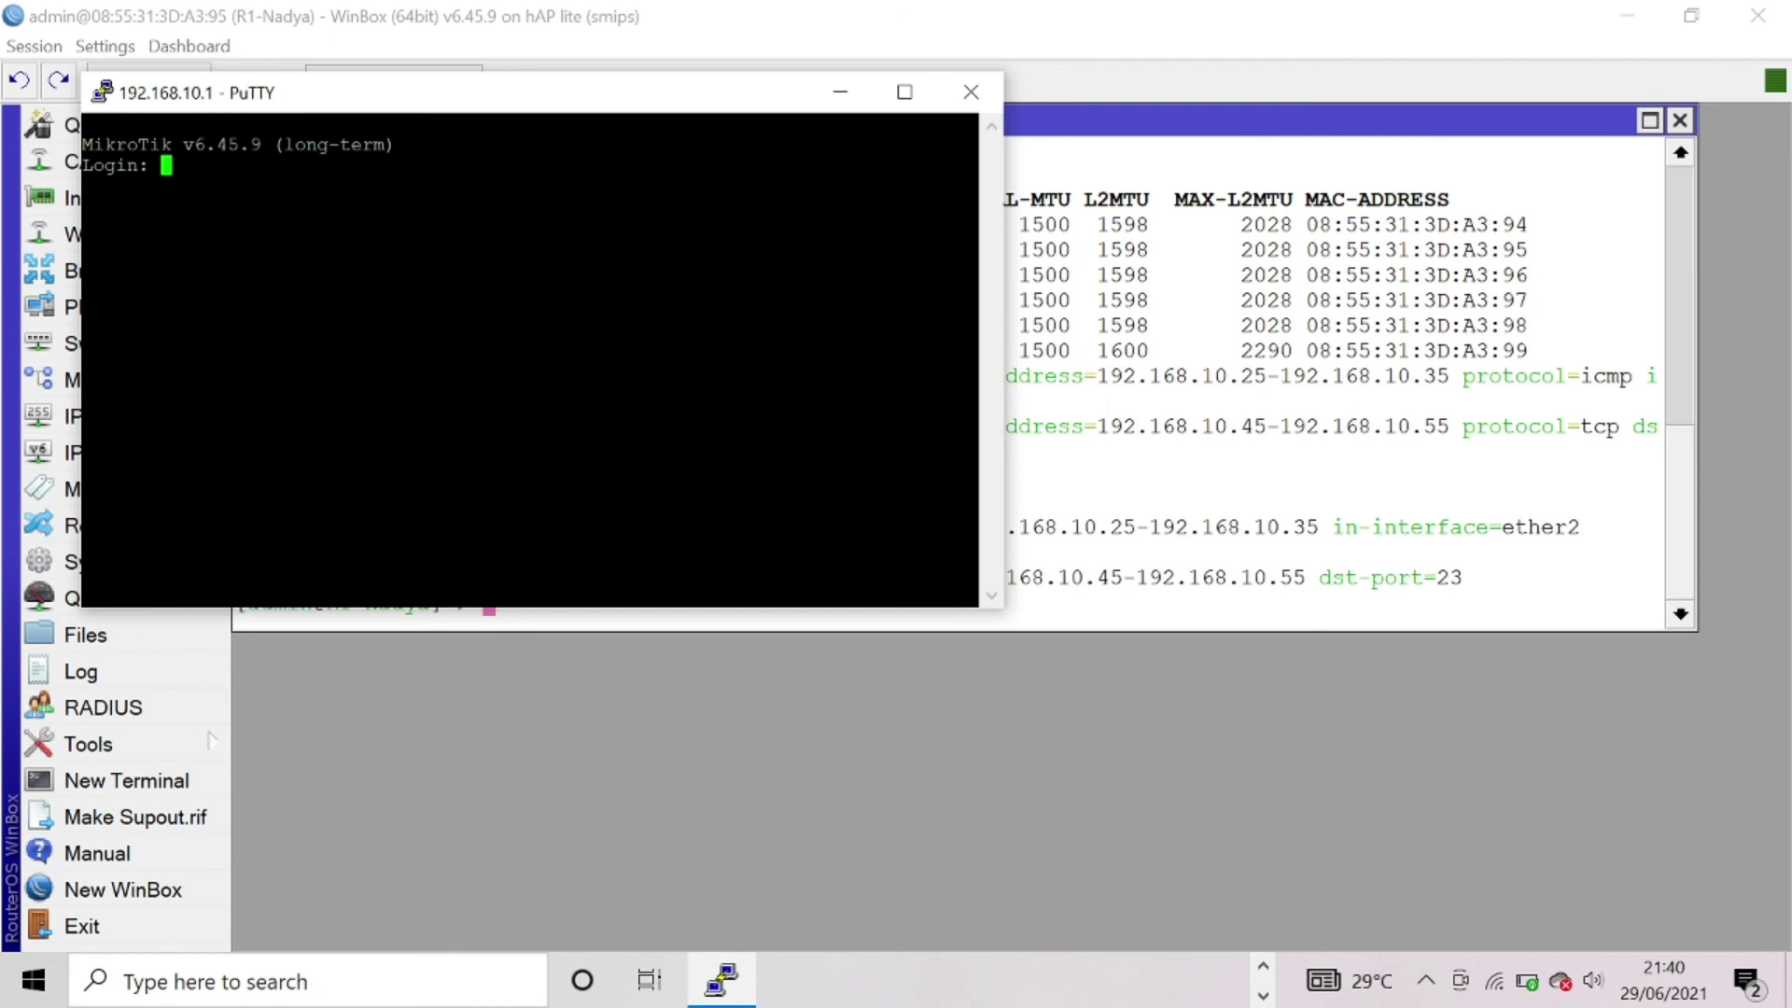
- Log in to RouterOS over Telnet with the login name and password, then close PuTTY and confirm
text(admin)
key(Return)
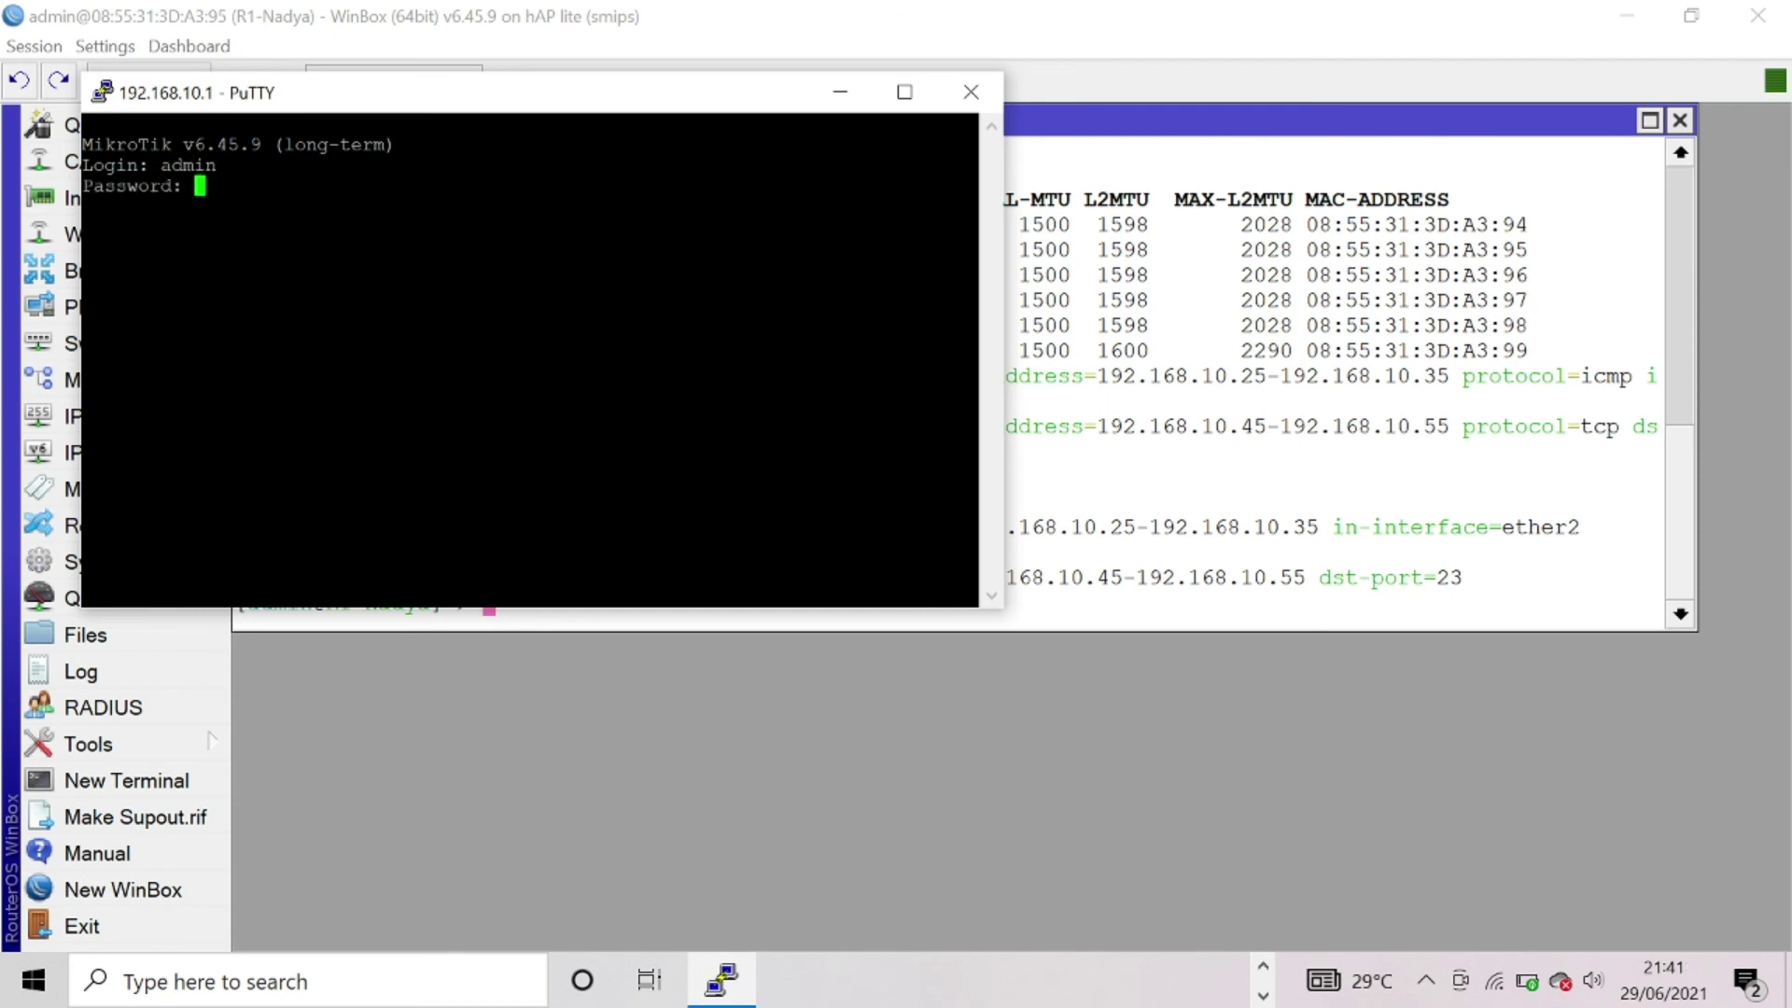
key(Return)
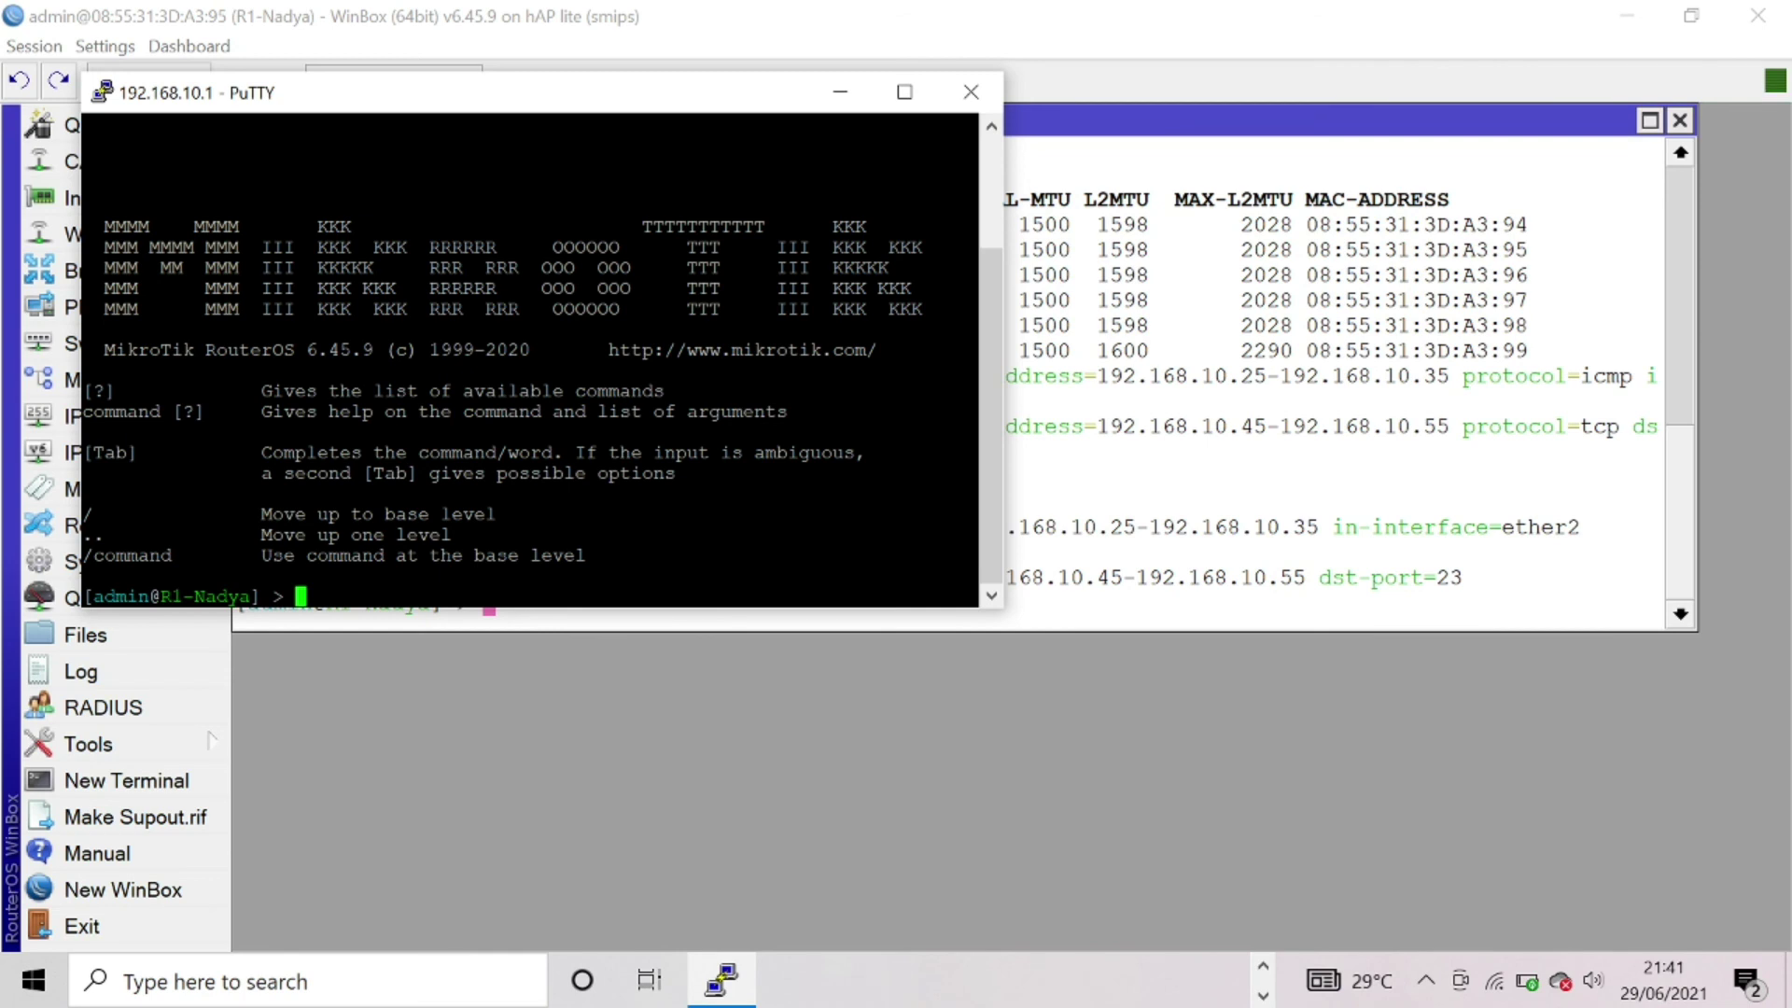
click(987, 95)
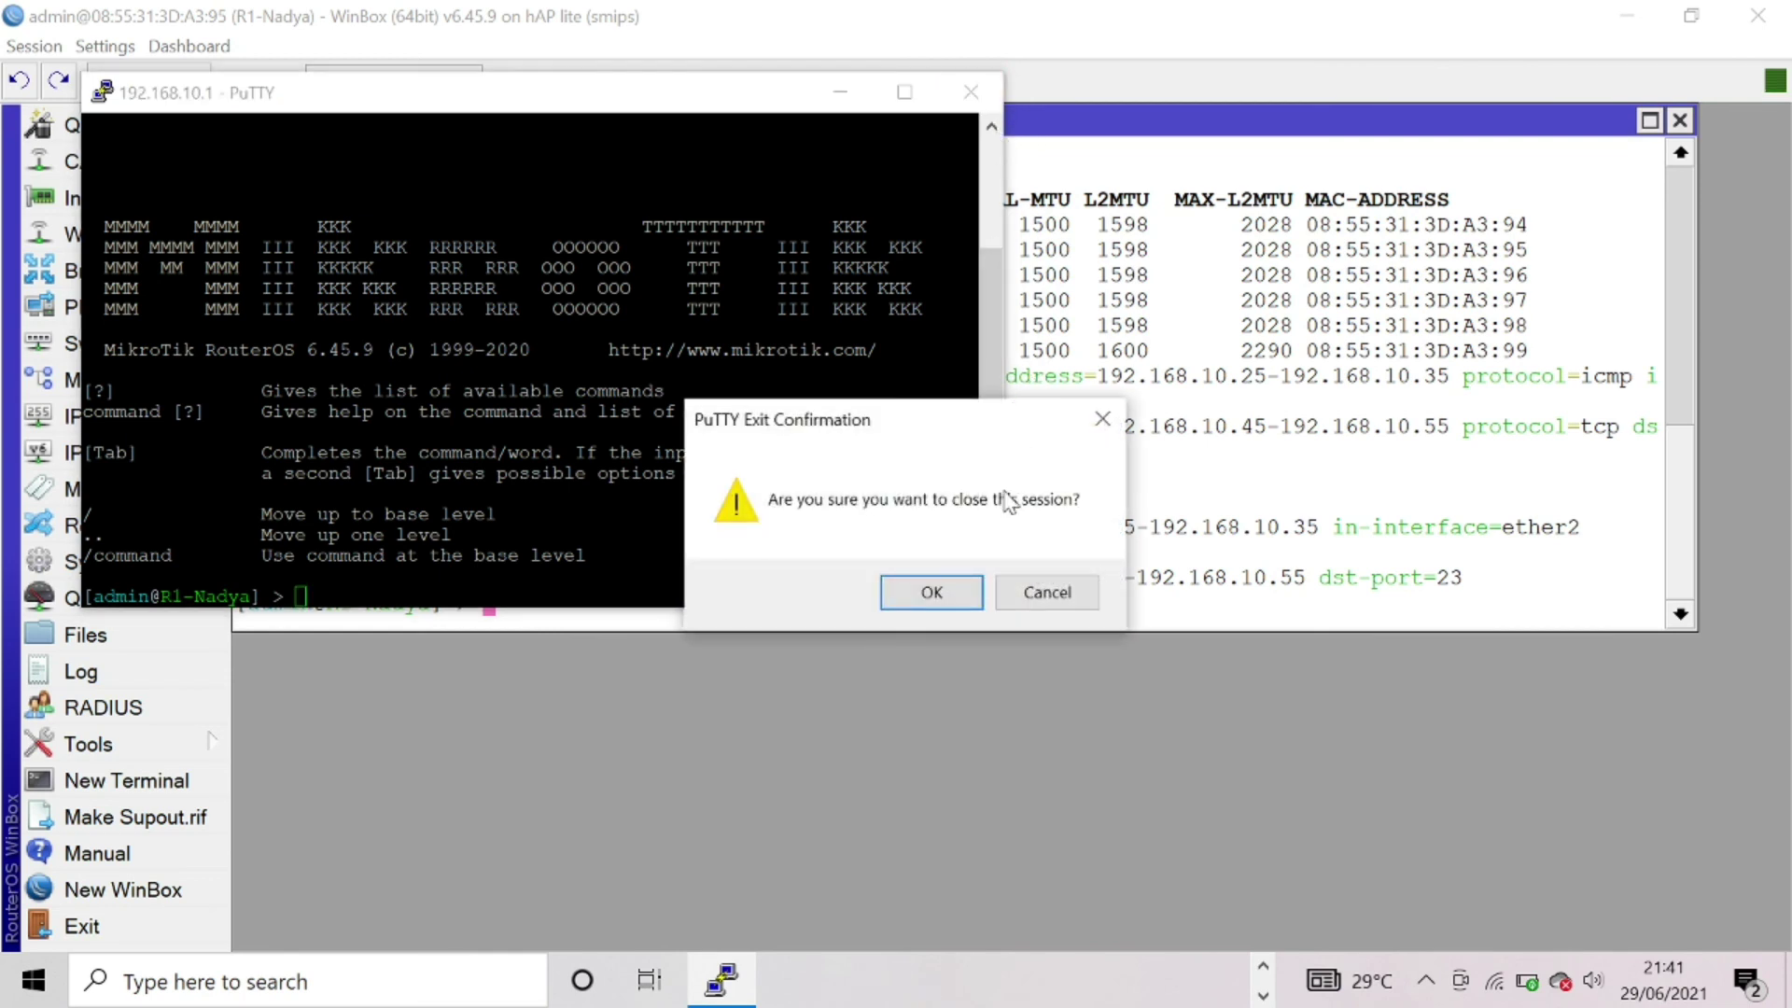
click(931, 591)
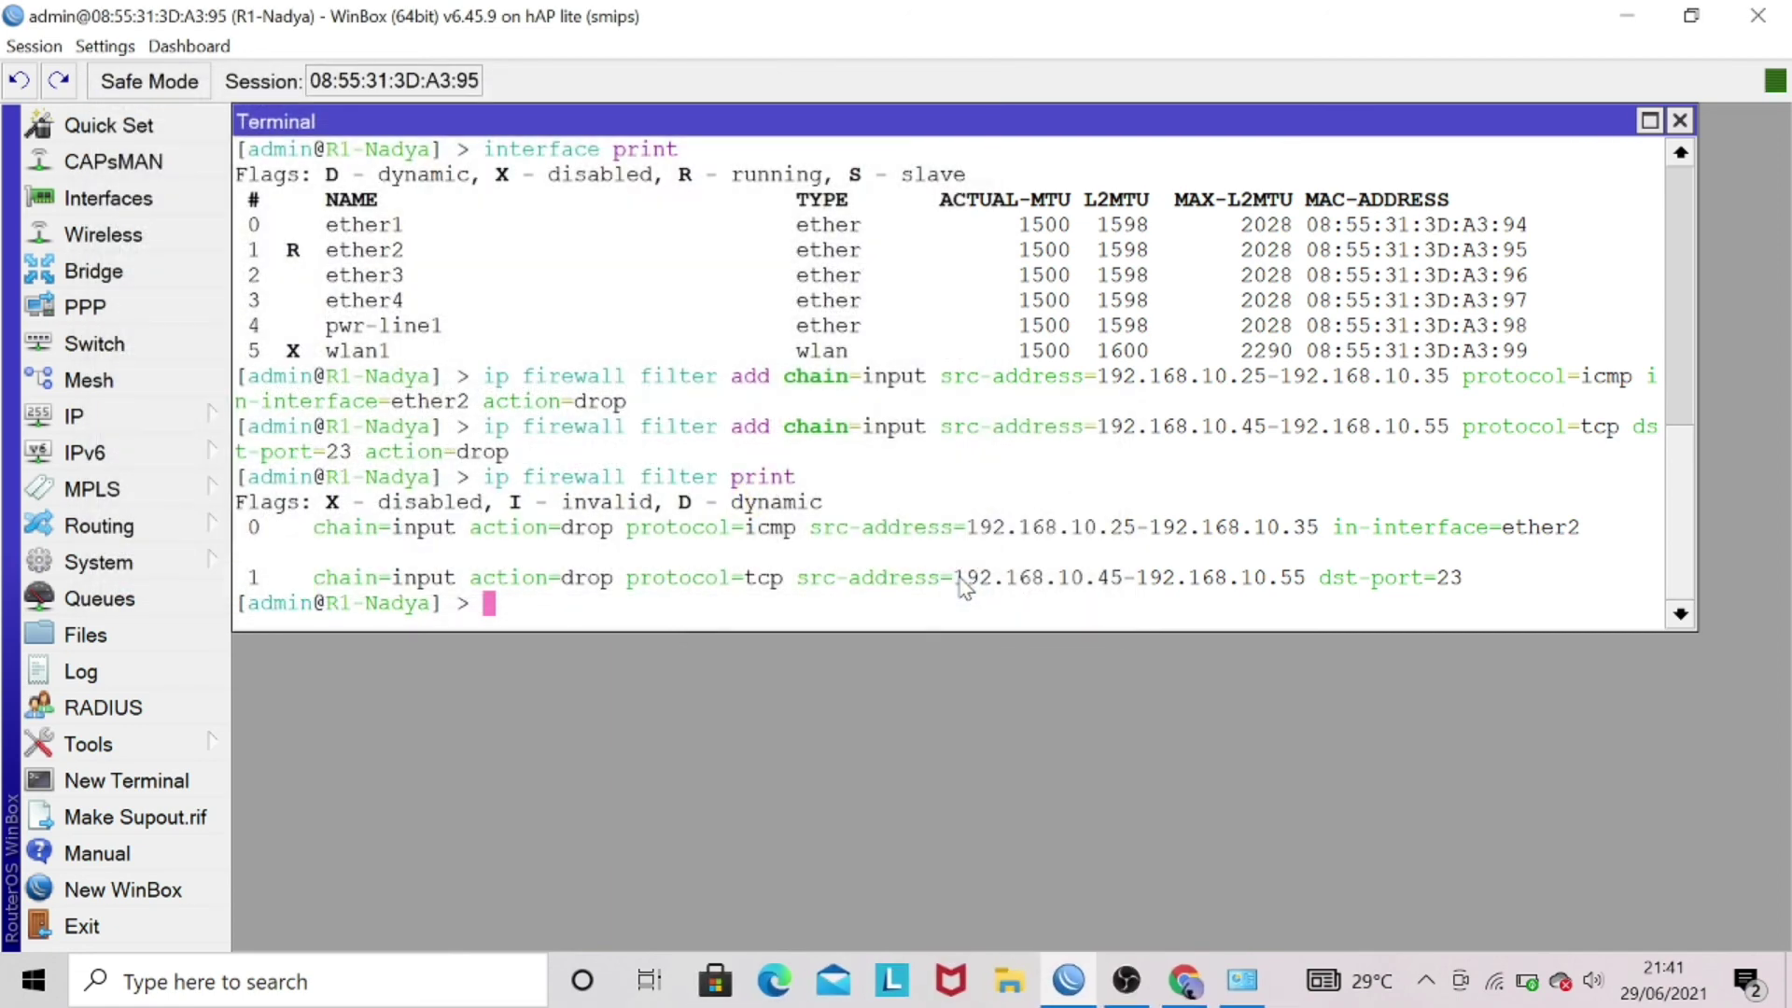